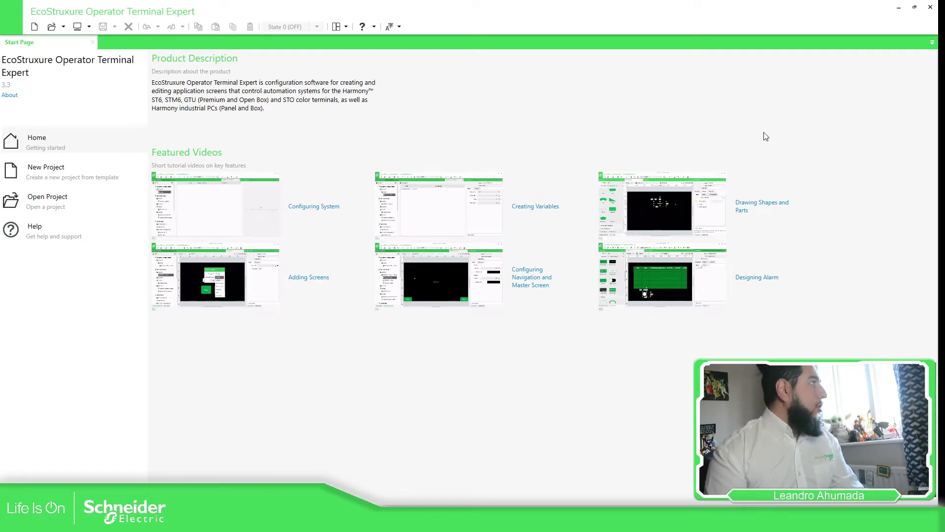
Create a new project for the HMIST6500 terminal and display the properties of Target01
{"action": "left_click", "coordinate": [36, 28]}
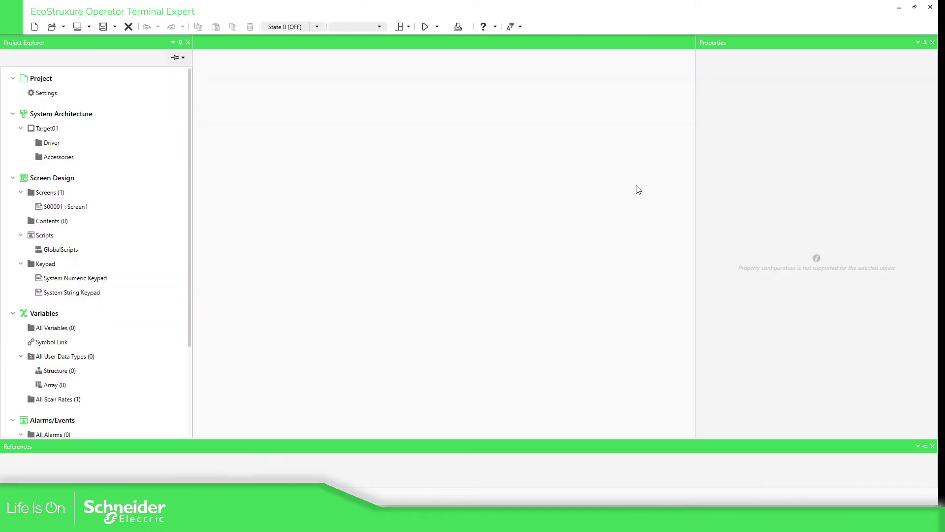
{"action": "left_click", "coordinate": [47, 129]}
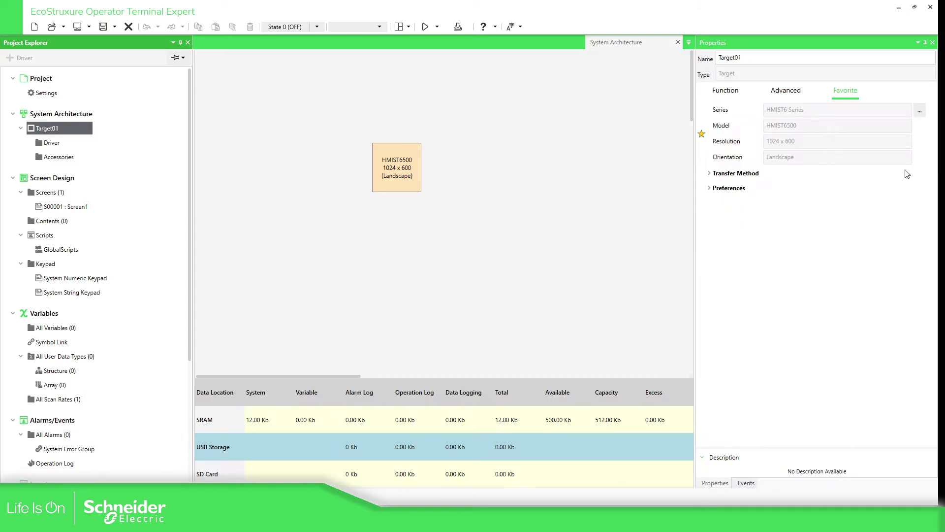
Add the Schneider Electric Modbus TCP Master driver to Target01
{"action": "left_click", "coordinate": [52, 143]}
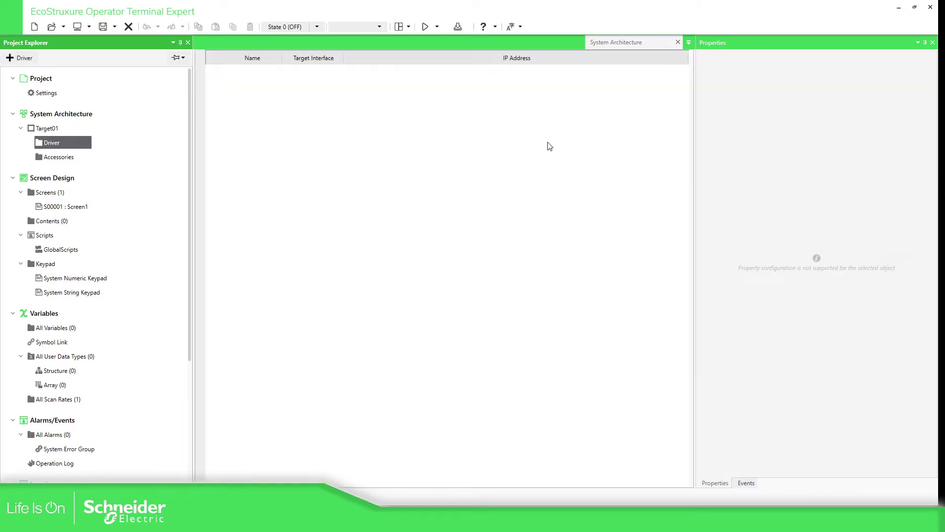
{"action": "left_click", "coordinate": [22, 59]}
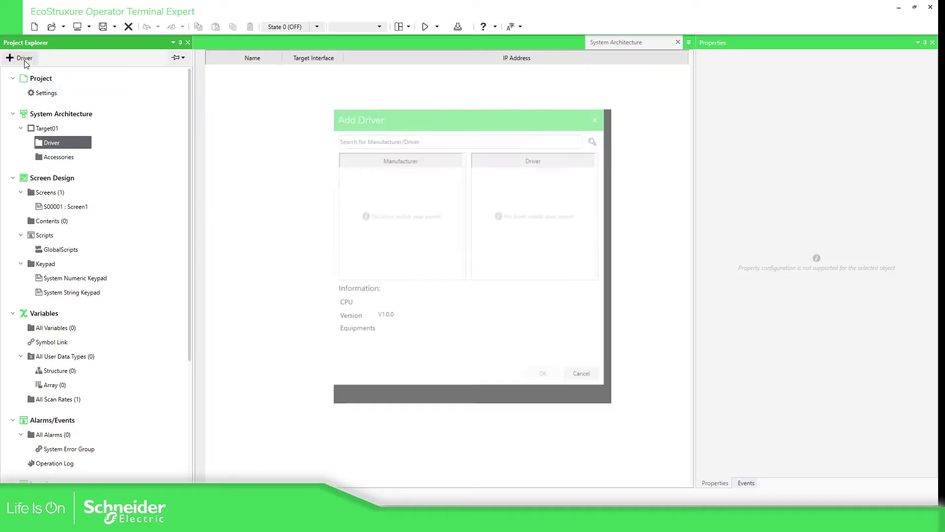
{"action": "scroll", "coordinate": [426, 231], "scroll_direction": "down", "scroll_amount": 1}
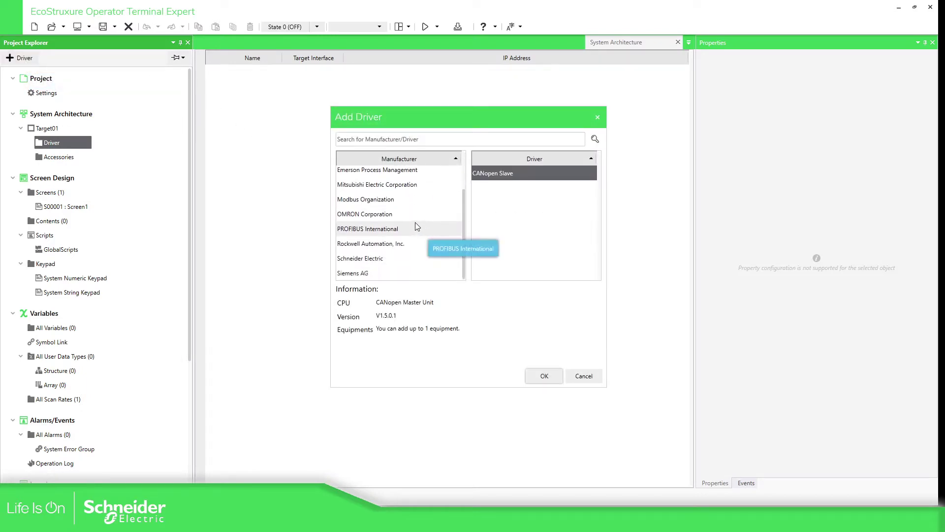
{"action": "left_click", "coordinate": [374, 259]}
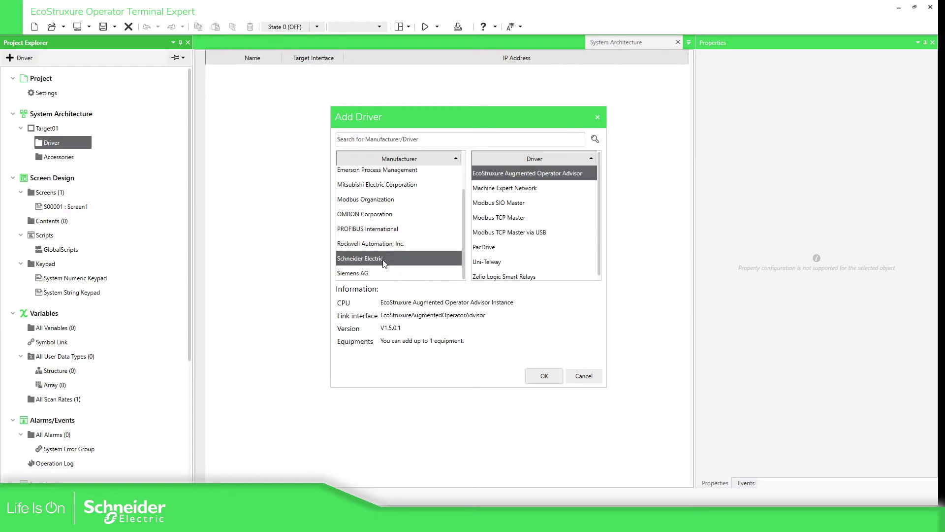
{"action": "left_click", "coordinate": [513, 206]}
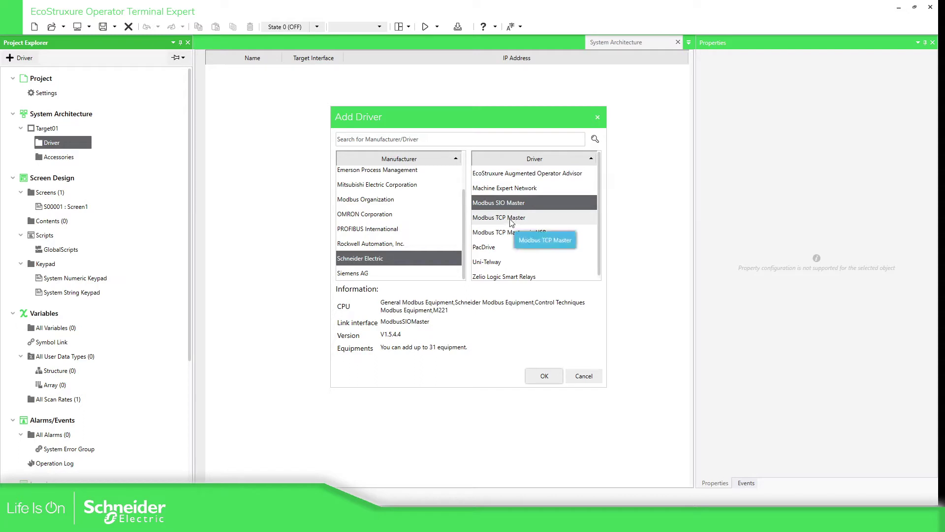
{"action": "left_click", "coordinate": [512, 220]}
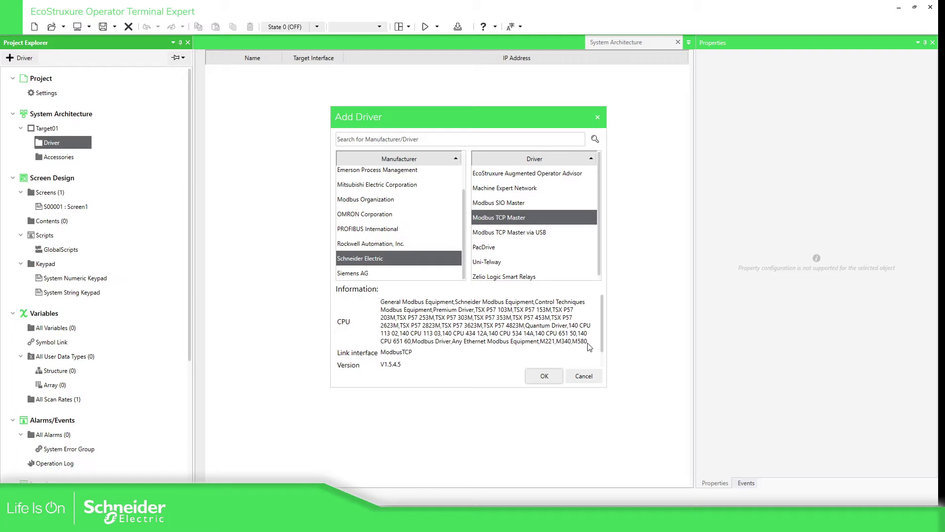
{"action": "left_click", "coordinate": [544, 376]}
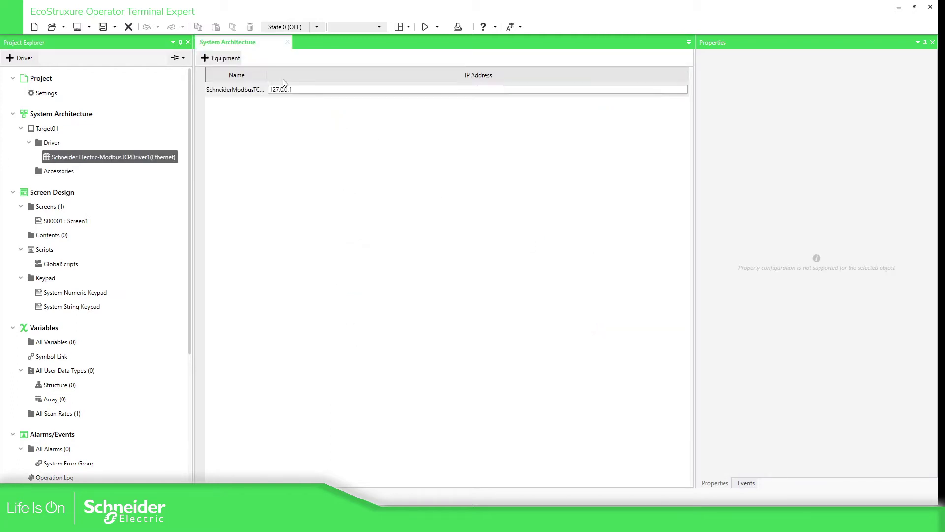
Widen the equipment table's Name column and rename the Modbus TCP equipment to PLC_M340_M580_MC80
{"action": "left_click_drag", "start_coordinate": [266, 75], "coordinate": [328, 74]}
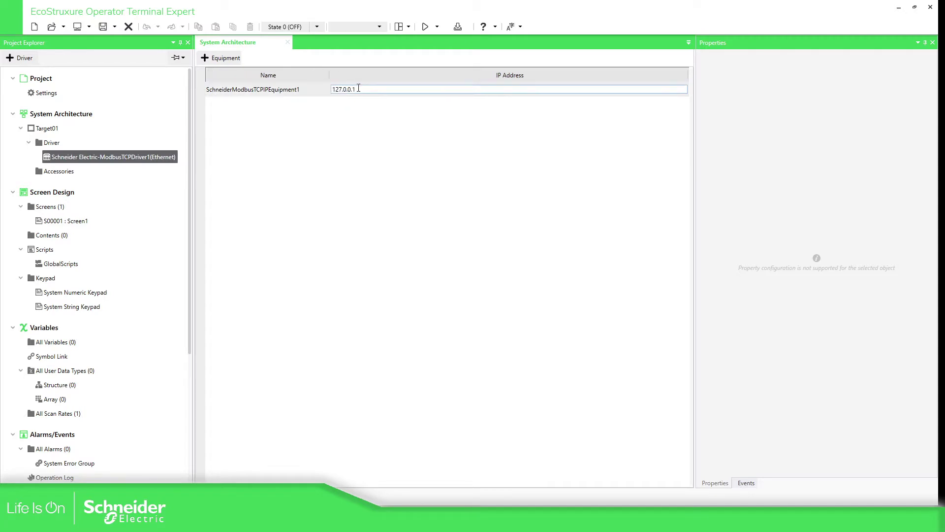
{"action": "left_click", "coordinate": [344, 89]}
{"action": "left_click", "coordinate": [344, 125]}
{"action": "left_click", "coordinate": [320, 89]}
{"action": "key", "text": "ctrl+a"}
{"action": "type", "text": "PLC"}
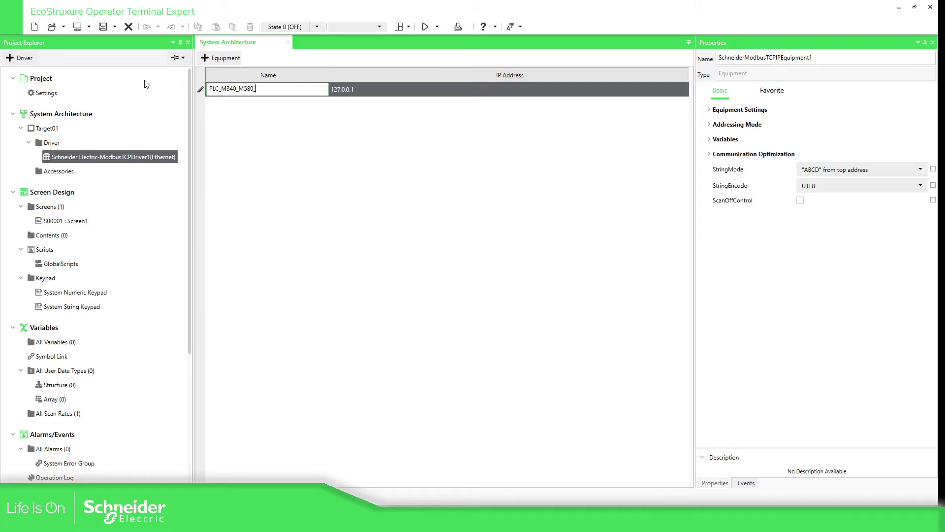
{"action": "key", "text": "Return"}
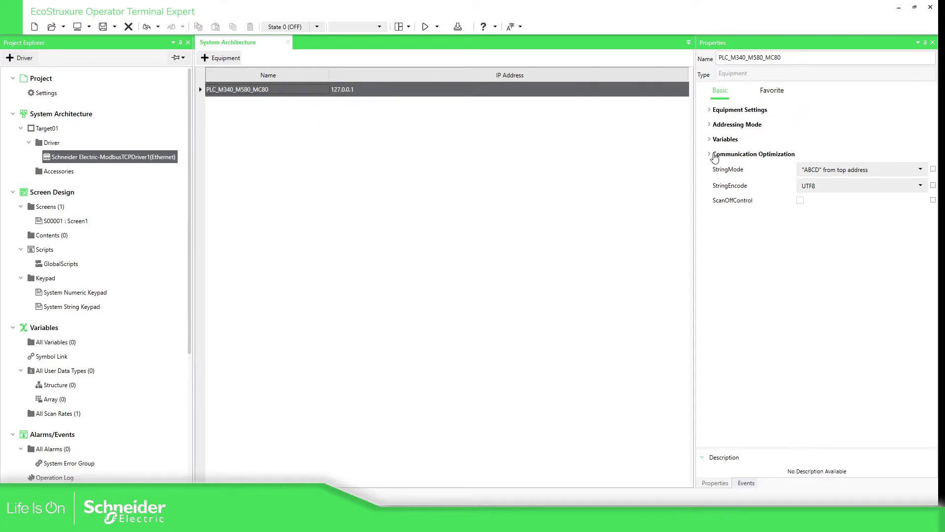
Expand all property groups of the PLC_M340_M580_MC80 equipment and enable IEC61131 Syntax in its addressing mode
{"action": "left_click", "coordinate": [712, 154]}
{"action": "left_click", "coordinate": [713, 141]}
{"action": "left_click", "coordinate": [711, 125]}
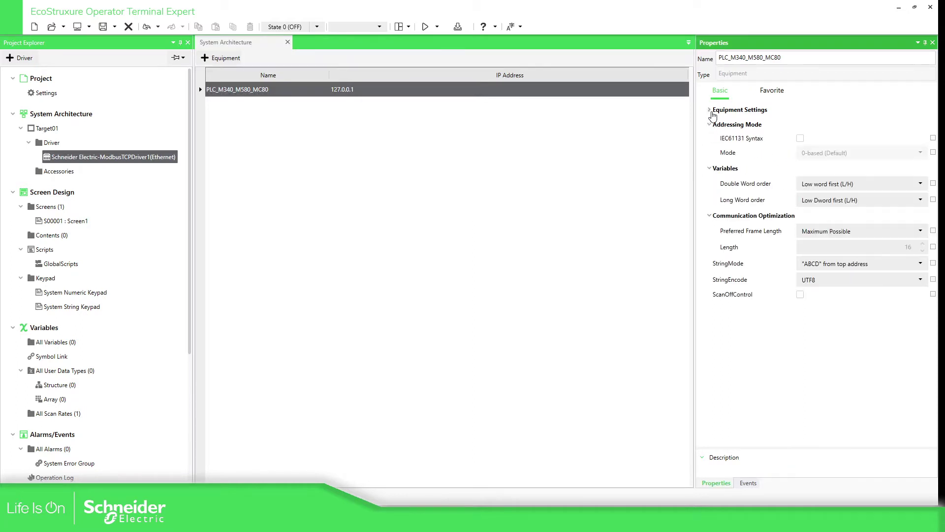
{"action": "left_click", "coordinate": [711, 110]}
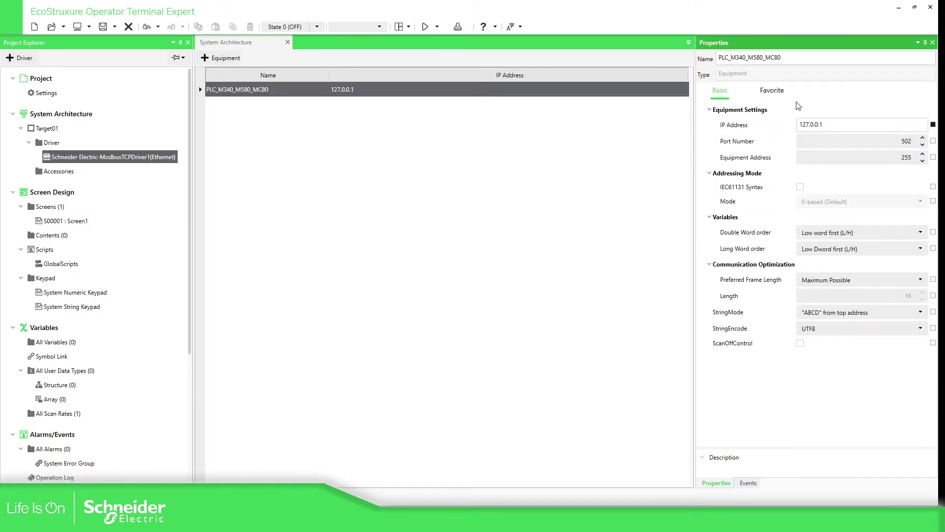
{"action": "left_click", "coordinate": [226, 89]}
{"action": "key", "text": "Return"}
{"action": "left_click", "coordinate": [800, 187]}
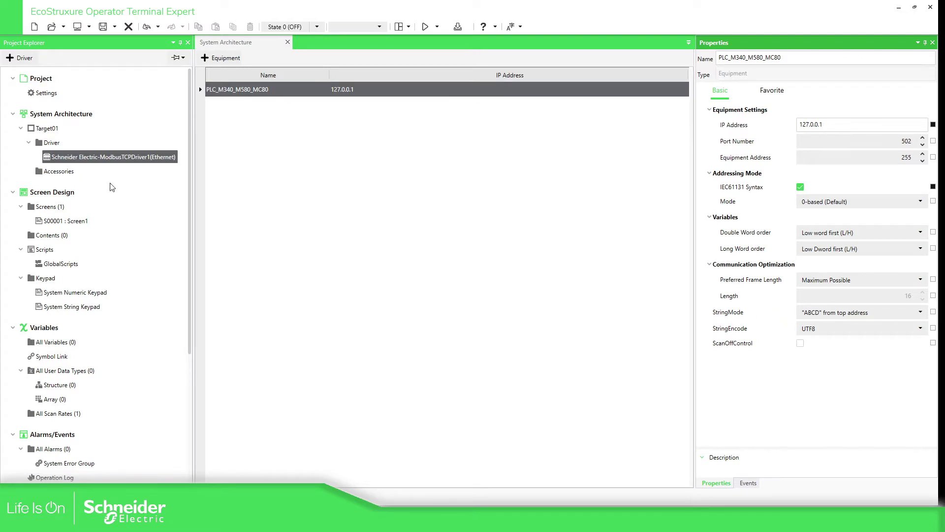
Add a WORD variable to the project and set its source to PLC_M340_M580_MC80
{"action": "scroll", "coordinate": [113, 169], "scroll_direction": "down", "scroll_amount": 1}
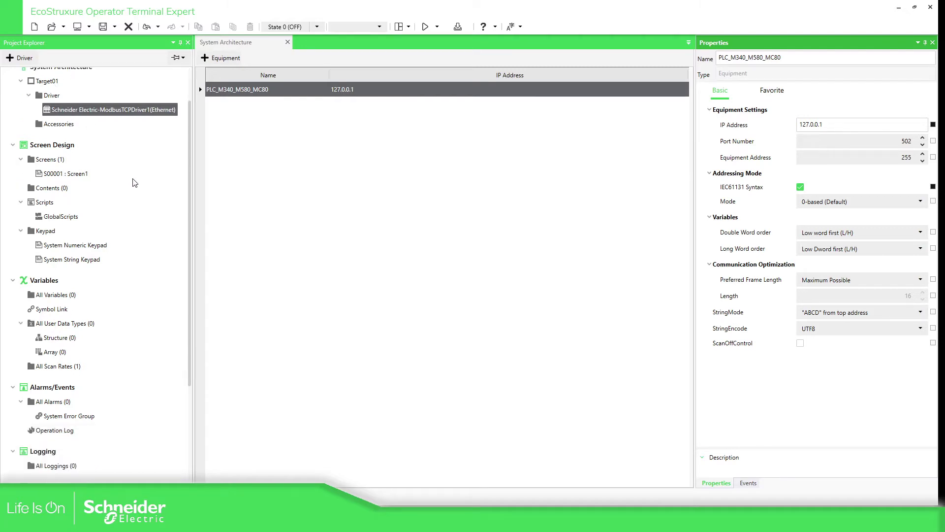
{"action": "left_click", "coordinate": [55, 295]}
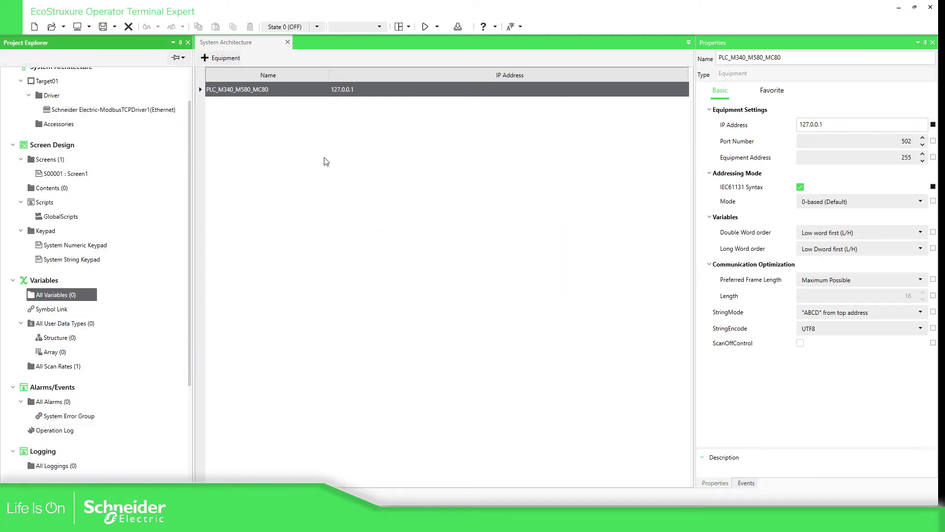
{"action": "left_click", "coordinate": [219, 58]}
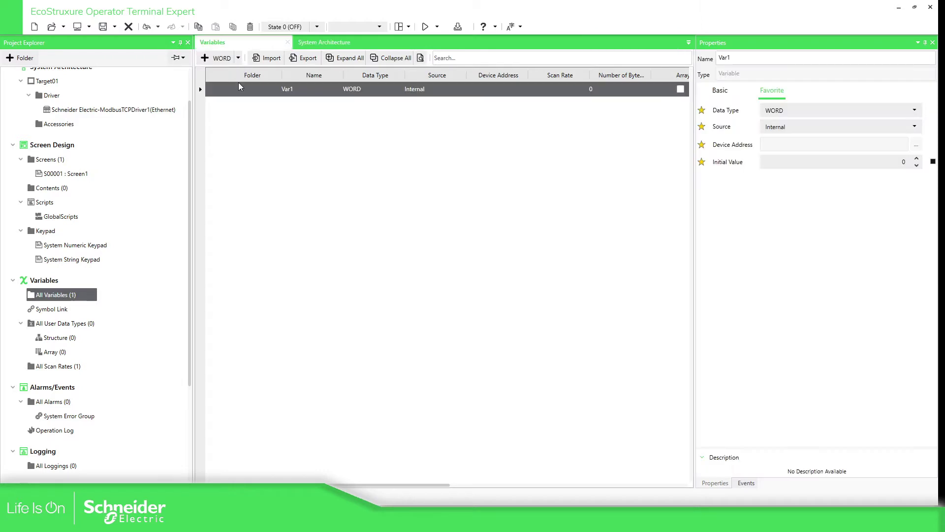
{"action": "left_click", "coordinate": [463, 94]}
{"action": "left_click", "coordinate": [462, 94]}
{"action": "left_click", "coordinate": [446, 119]}
Review the device address options of the new variable and close them without assigning an address
{"action": "left_click", "coordinate": [492, 90]}
{"action": "left_click", "coordinate": [519, 90]}
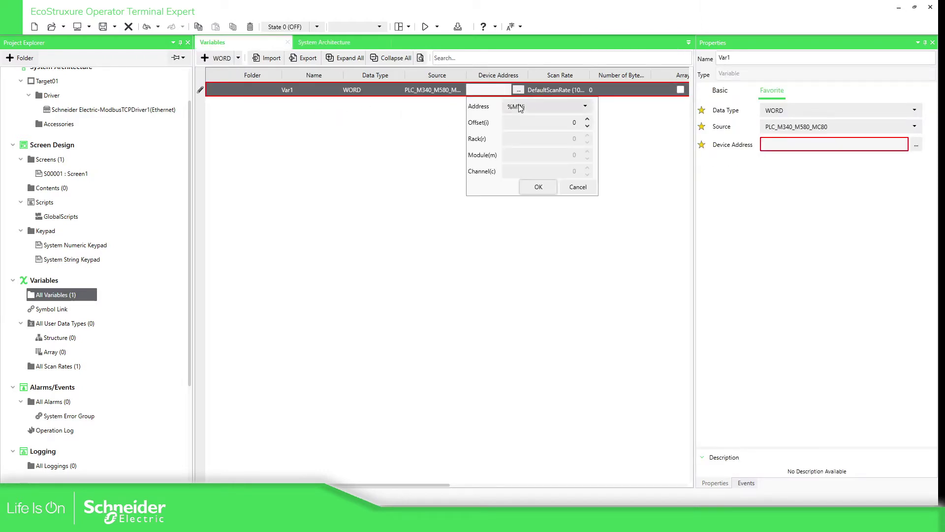
{"action": "left_click", "coordinate": [579, 187]}
Examine the symbol file formats available for importing into PLC_M340_M580_MC80, leaving without importing
{"action": "left_click", "coordinate": [51, 311]}
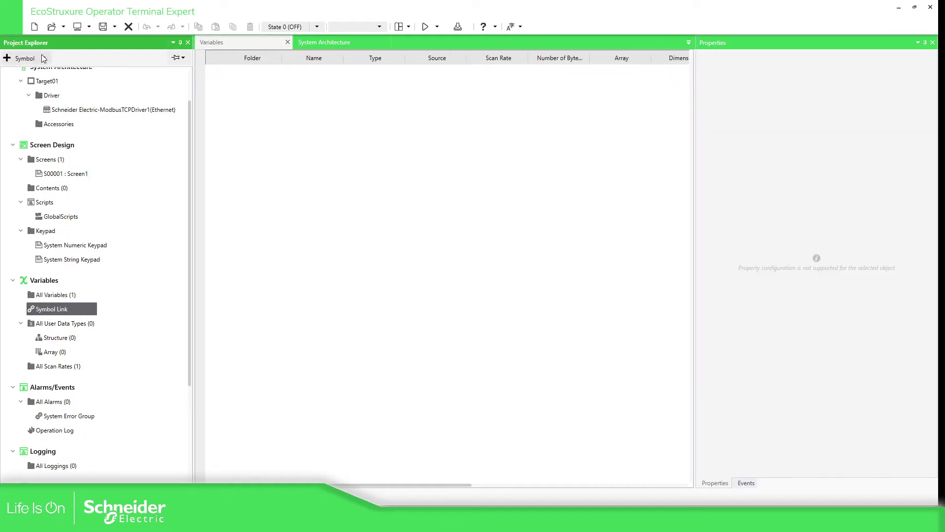
{"action": "left_click", "coordinate": [44, 59]}
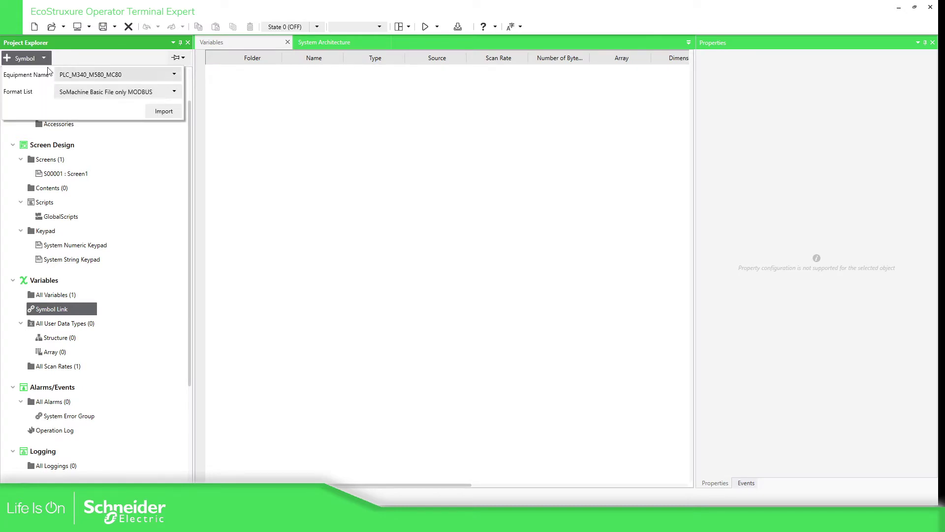
{"action": "left_click", "coordinate": [92, 89]}
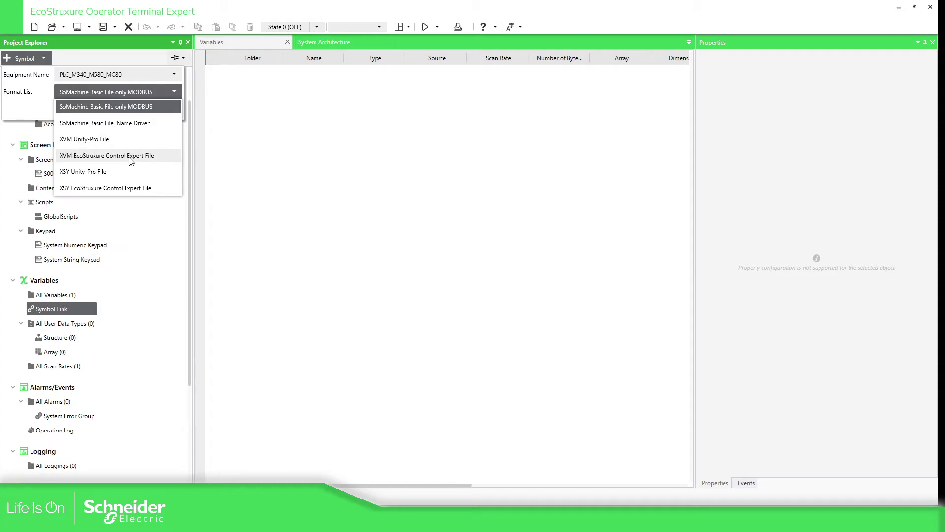
{"action": "left_click", "coordinate": [297, 167]}
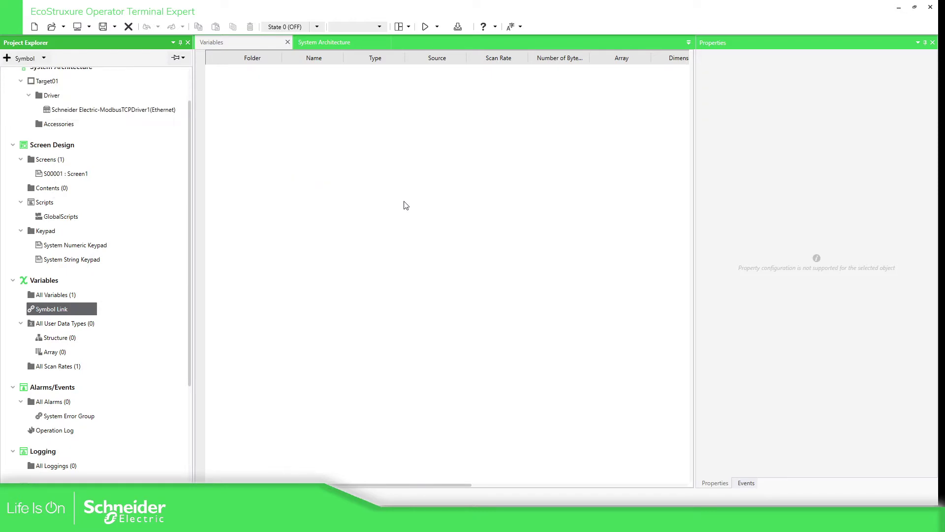
Switch to EcoStruxure Control Expert and create a BME P58 3020 project with the BME XBP 0800 rack, skipping the password
{"action": "mouse_move", "coordinate": [421, 522]}
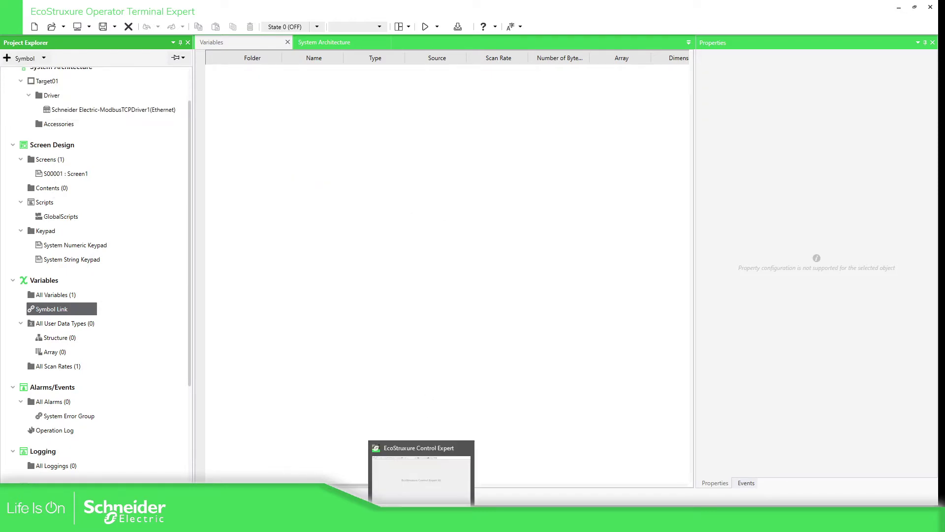
{"action": "left_click", "coordinate": [421, 472]}
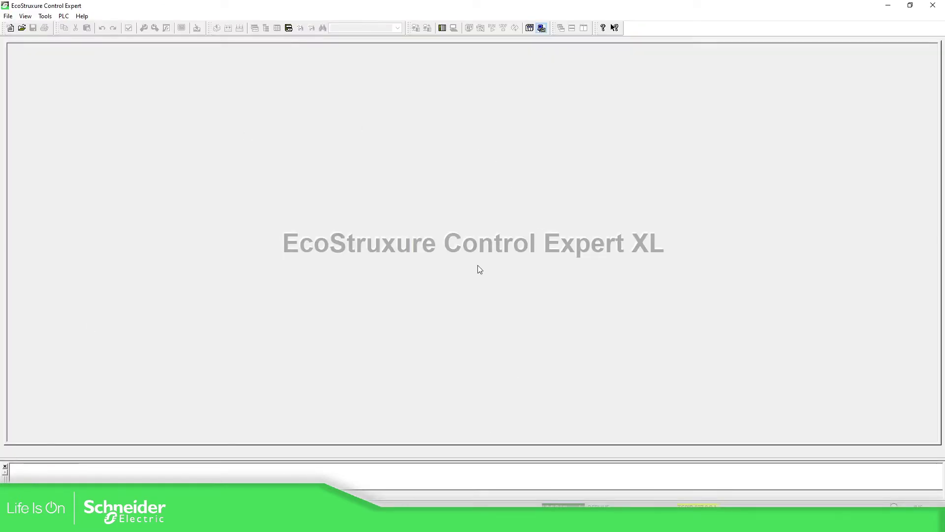
{"action": "left_click", "coordinate": [7, 16]}
{"action": "left_click", "coordinate": [22, 35]}
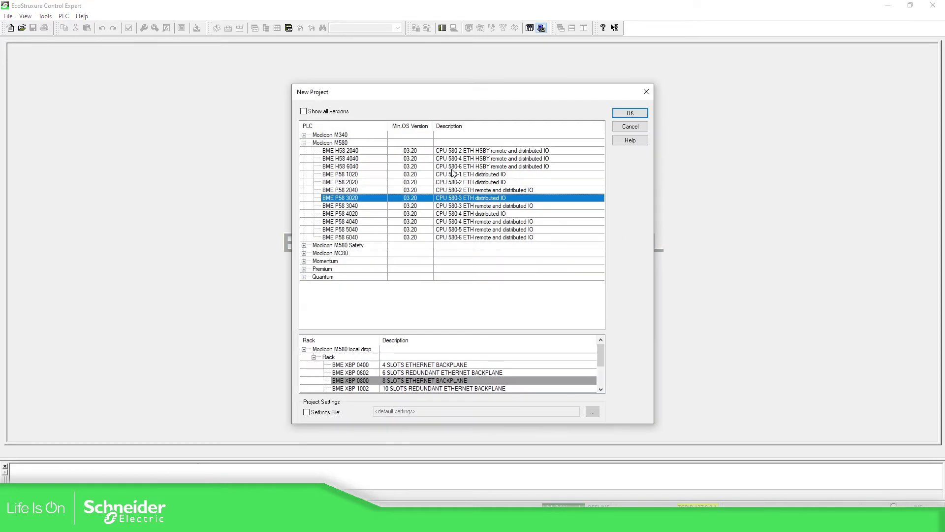
{"action": "left_click", "coordinate": [631, 113]}
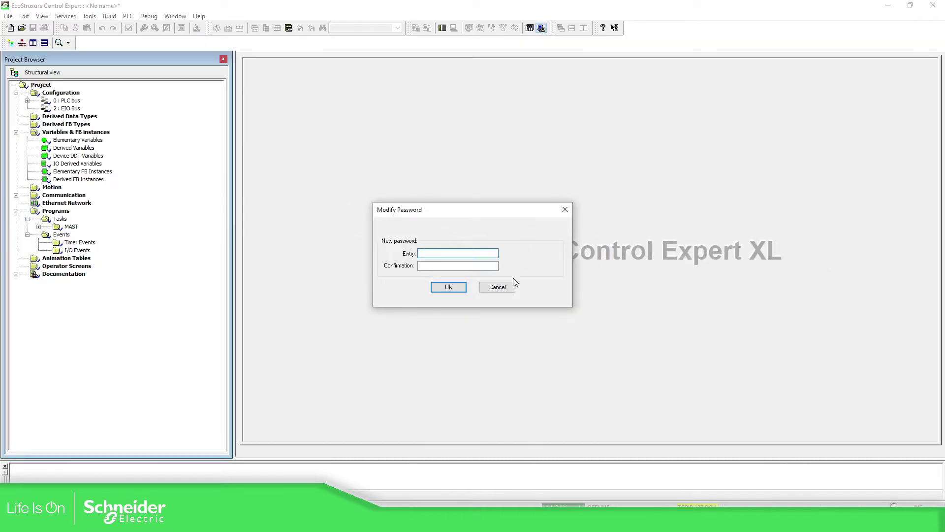
{"action": "left_click", "coordinate": [504, 289]}
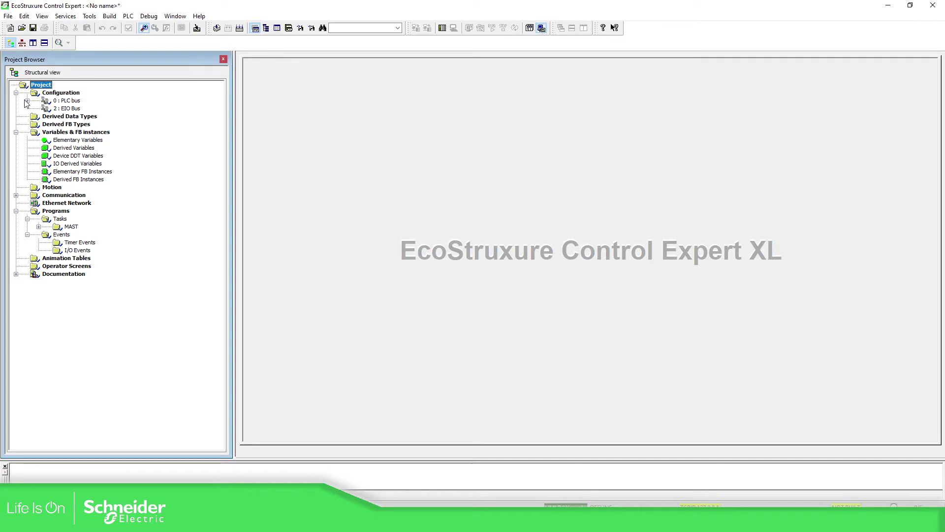
Open the Elementary Variables in a maximized Data Editor and add a variable named wVar01
{"action": "left_click", "coordinate": [85, 141]}
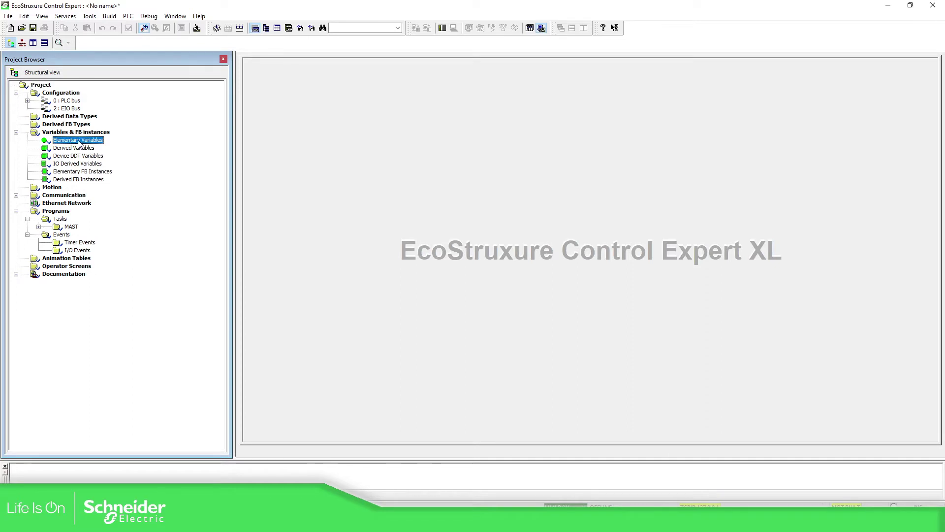
{"action": "double_click", "coordinate": [88, 141]}
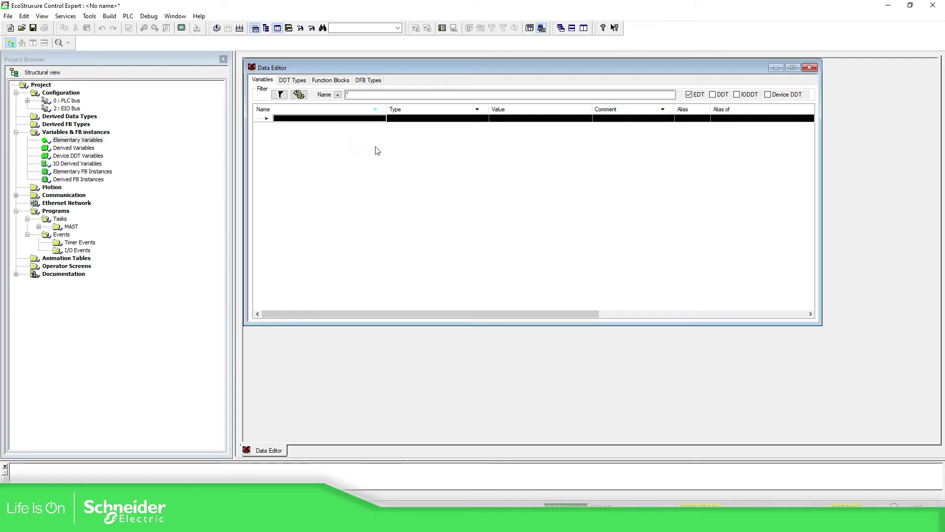
{"action": "left_click", "coordinate": [793, 67]}
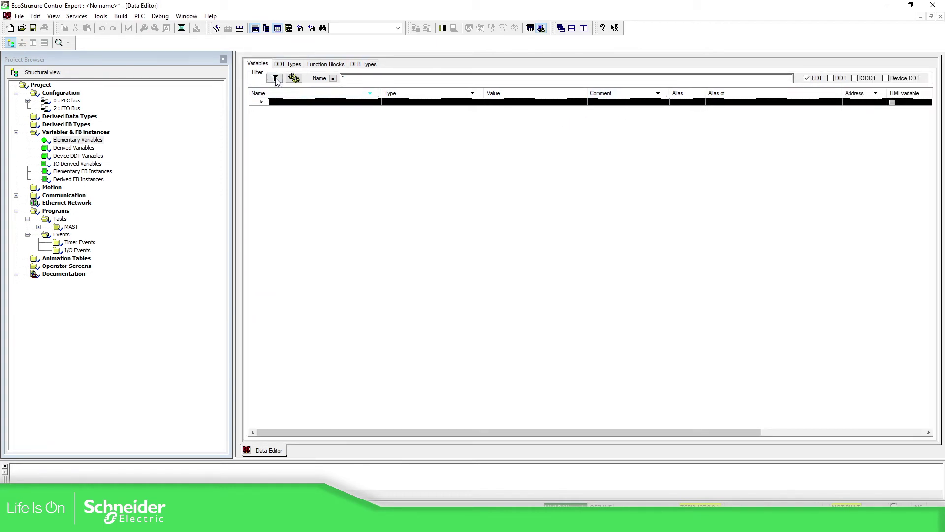
{"action": "left_click", "coordinate": [296, 103]}
{"action": "type", "text": "wVar01"}
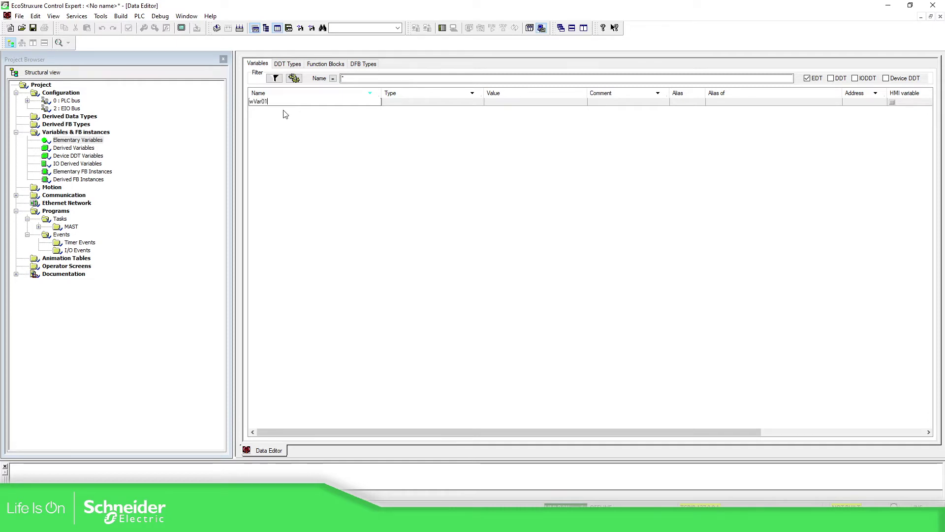
{"action": "key", "text": "Return"}
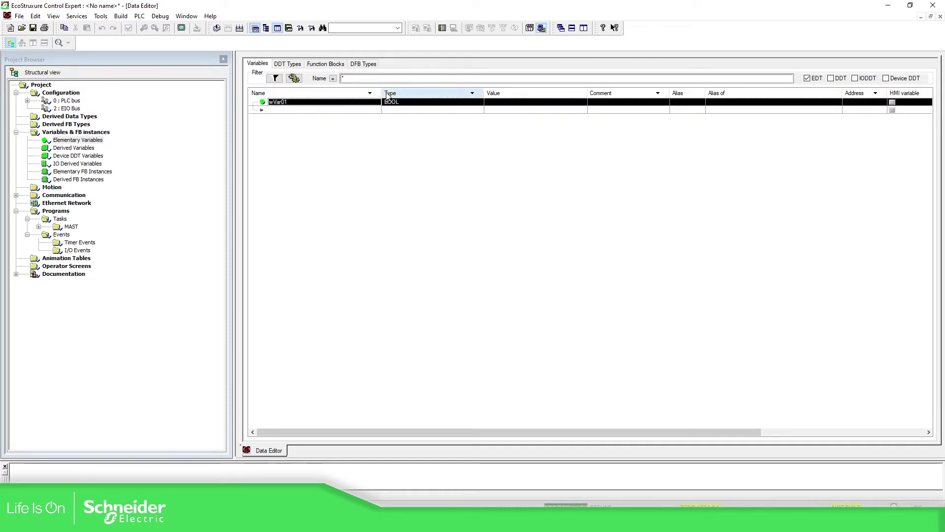
Narrow the Name, Type and Alias of columns in the variables table
{"action": "left_click_drag", "start_coordinate": [380, 91], "coordinate": [336, 91]}
{"action": "left_click_drag", "start_coordinate": [441, 94], "coordinate": [427, 95]}
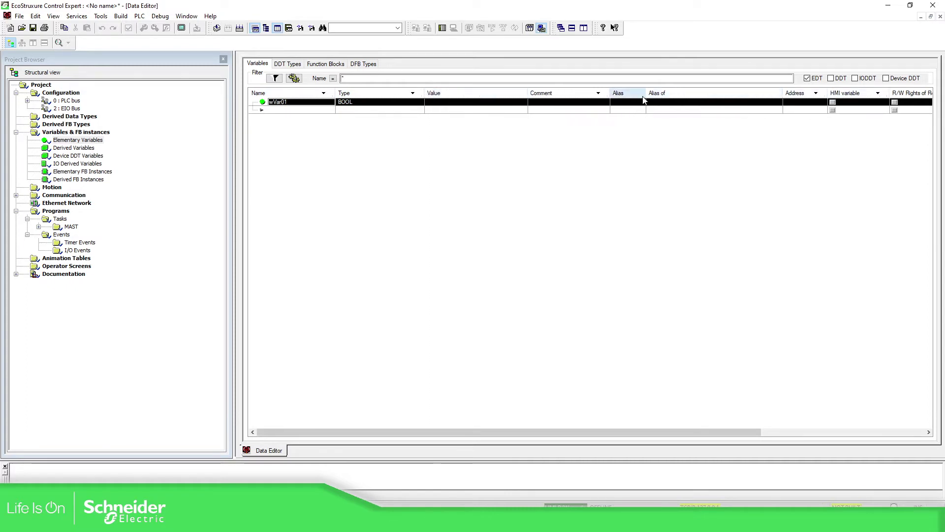
{"action": "left_click_drag", "start_coordinate": [783, 93], "coordinate": [714, 93]}
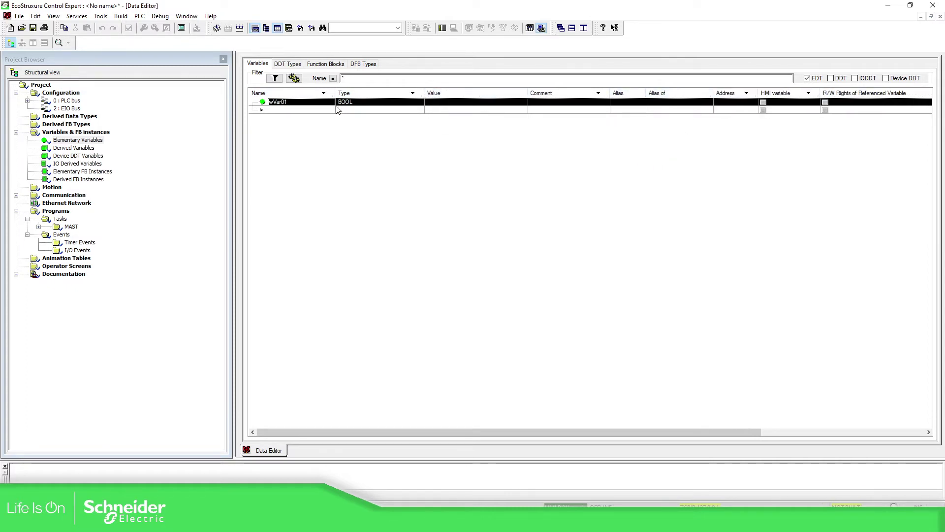
Set the type of wVar01 to WORD and duplicate the variable as wVar02
{"action": "double_click", "coordinate": [357, 102]}
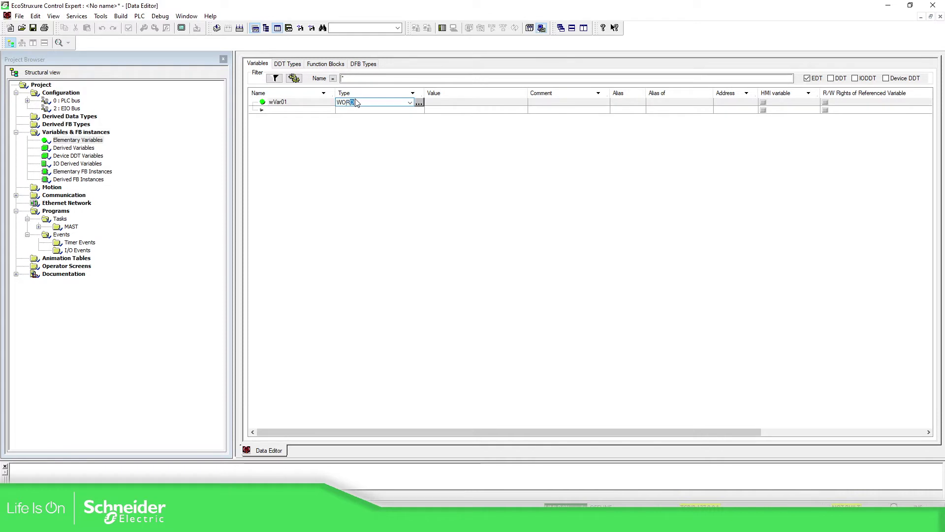
{"action": "key", "text": "Return"}
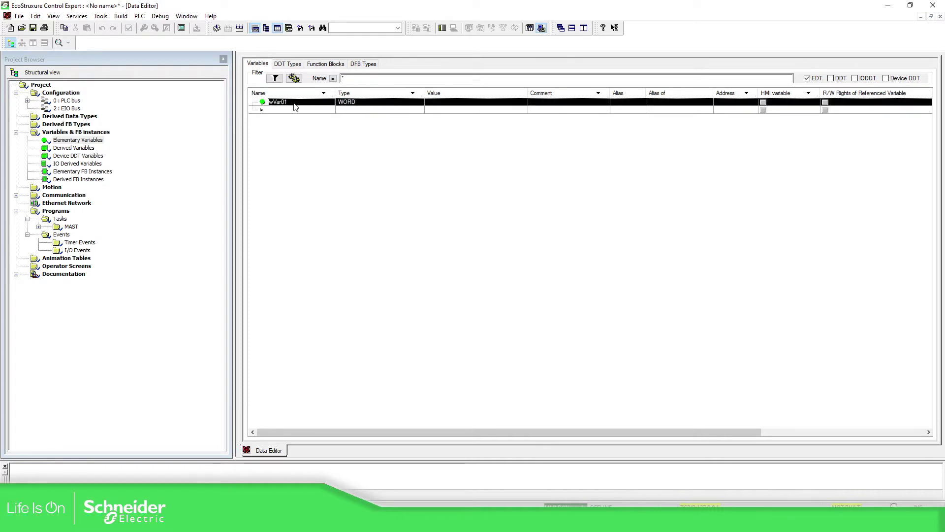
{"action": "key", "text": "ctrl+v"}
{"action": "left_click", "coordinate": [296, 110]}
{"action": "left_click", "coordinate": [273, 109]}
{"action": "left_click", "coordinate": [266, 109]}
{"action": "left_click_drag", "start_coordinate": [266, 111], "coordinate": [320, 110]}
{"action": "type", "text": "2"}
{"action": "key", "text": "Return"}
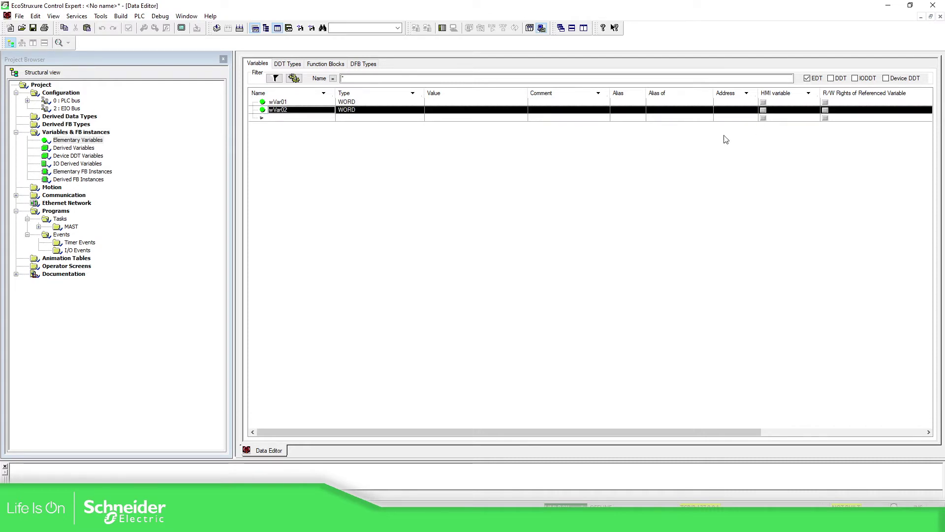
Assign the address %MW20 to wVar01
{"action": "left_click", "coordinate": [734, 102]}
{"action": "left_click", "coordinate": [735, 102]}
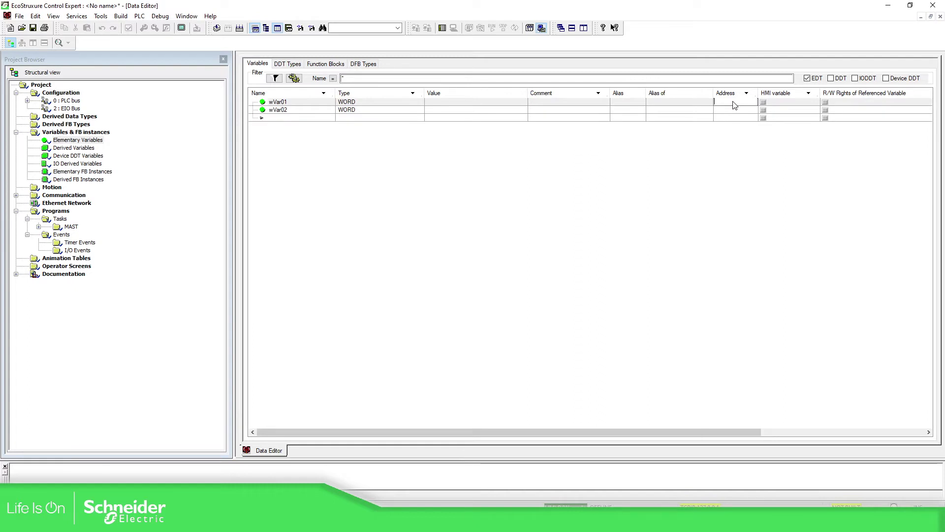
{"action": "type", "text": "%MW20"}
{"action": "key", "text": "Return"}
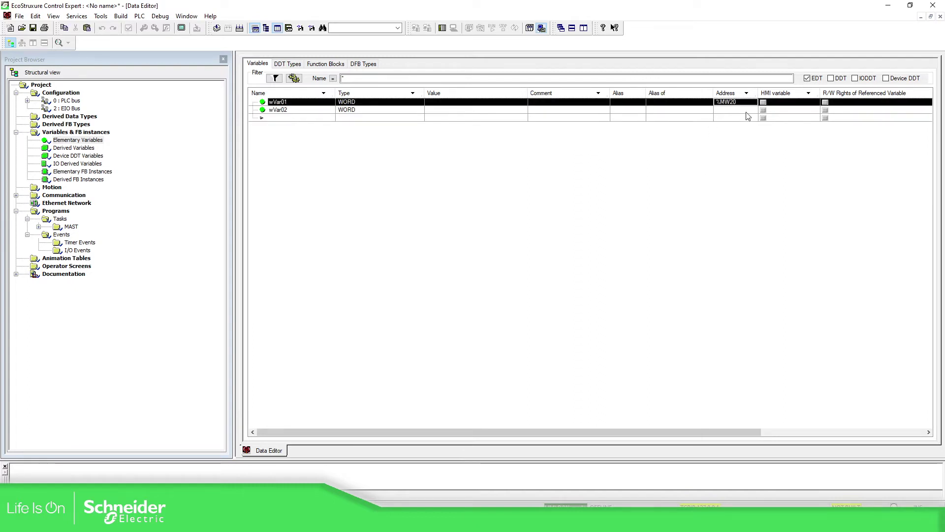
Mark both wVar01 and wVar02 as HMI variables
{"action": "left_click", "coordinate": [731, 114]}
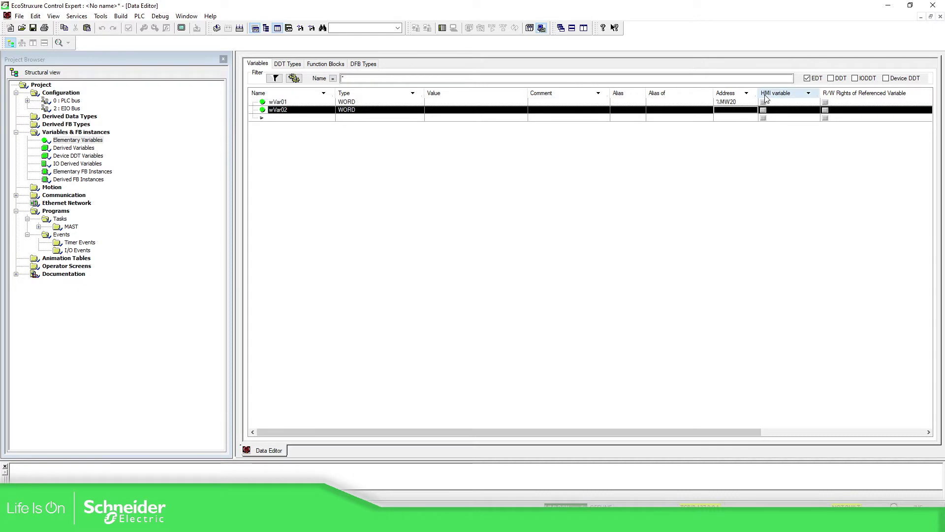
{"action": "left_click", "coordinate": [763, 103]}
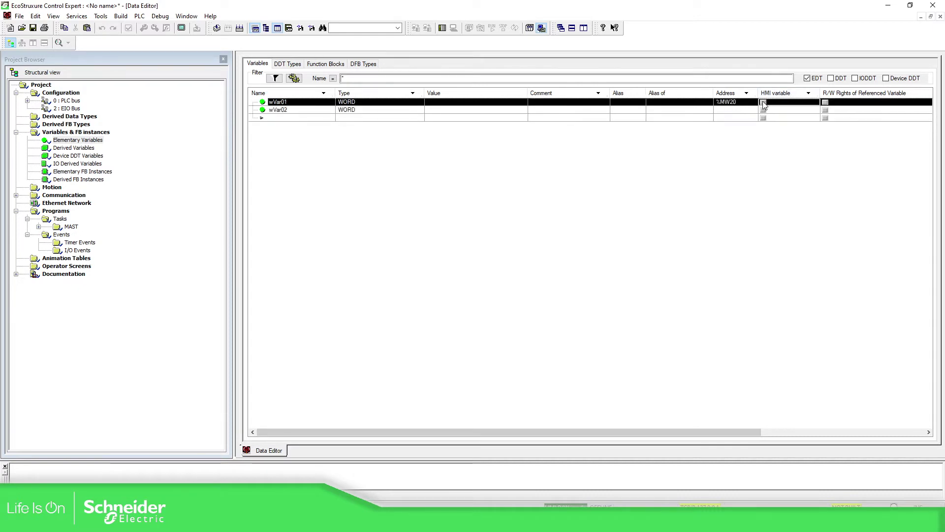
{"action": "left_click", "coordinate": [763, 103]}
{"action": "left_click", "coordinate": [764, 112]}
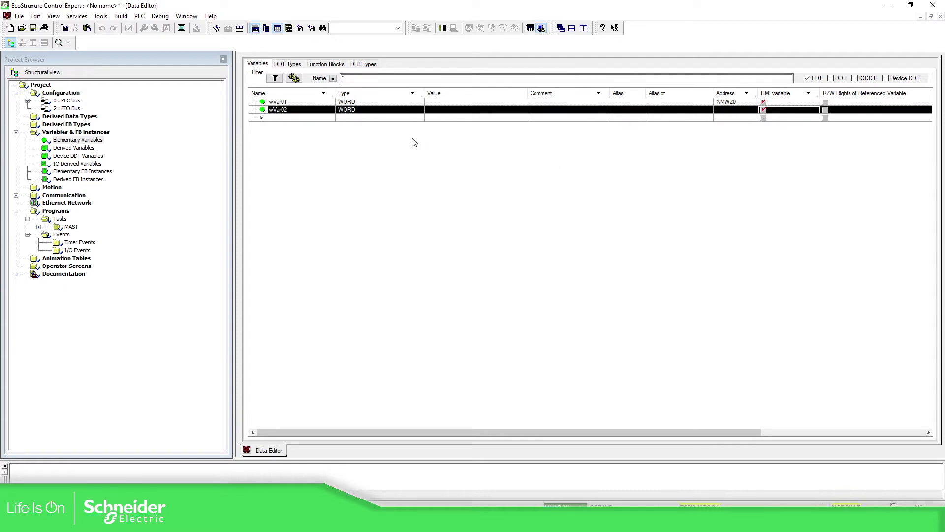
Prepare an export of wVar01 and wVar02 as a Data mapping (*.XVM) file in the Desktop's Training folder
{"action": "left_click", "coordinate": [312, 104], "text": "shift"}
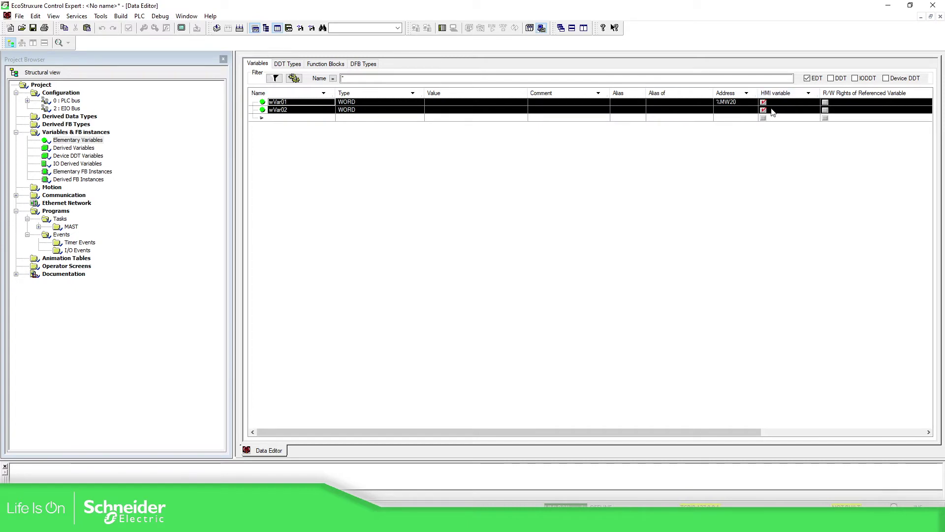
{"action": "right_click", "coordinate": [306, 109]}
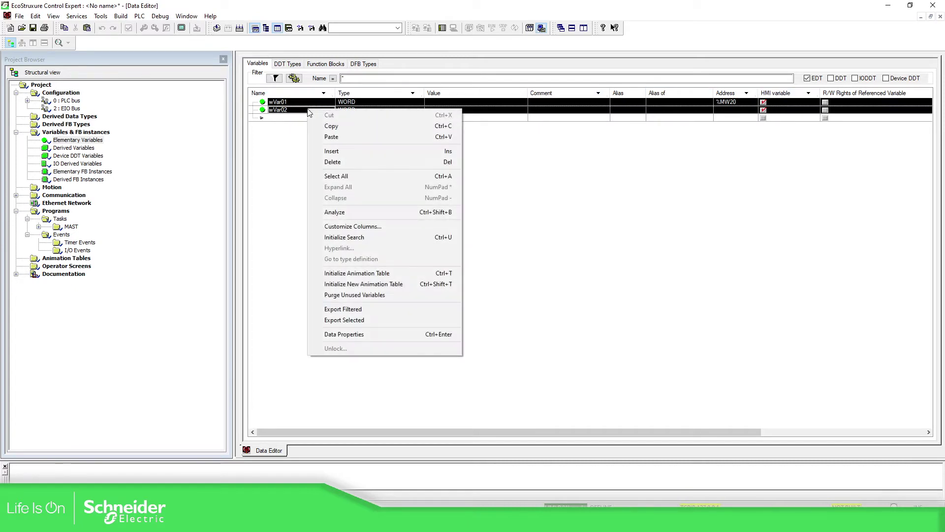
{"action": "left_click", "coordinate": [356, 322]}
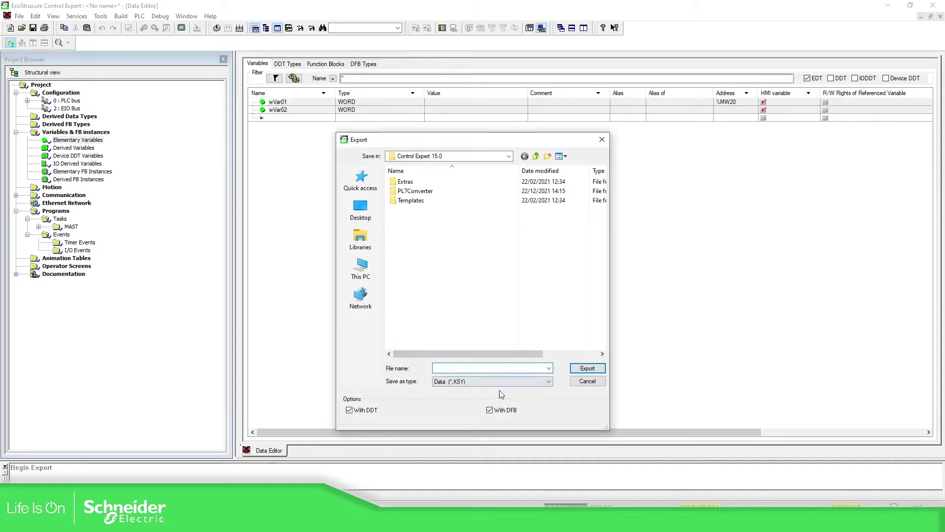
{"action": "left_click", "coordinate": [511, 383]}
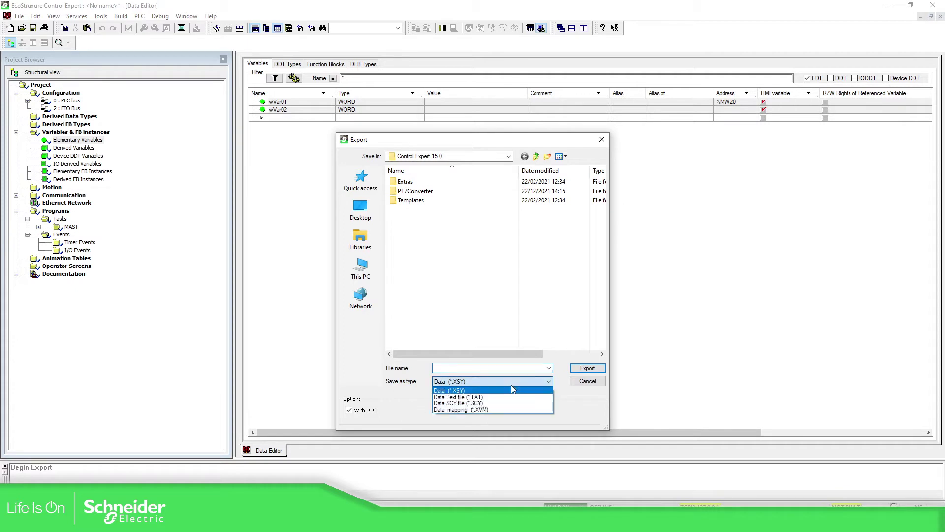
{"action": "left_click", "coordinate": [461, 410]}
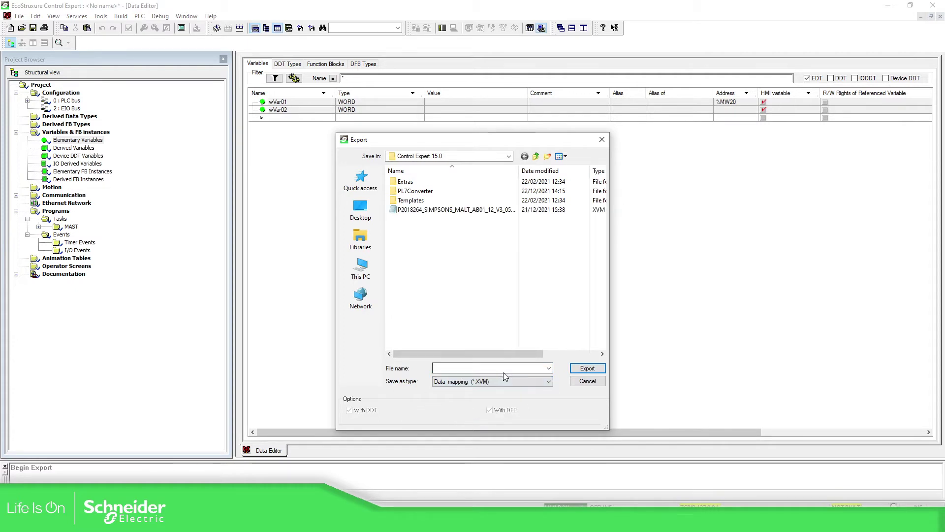
{"action": "left_click", "coordinate": [361, 209]}
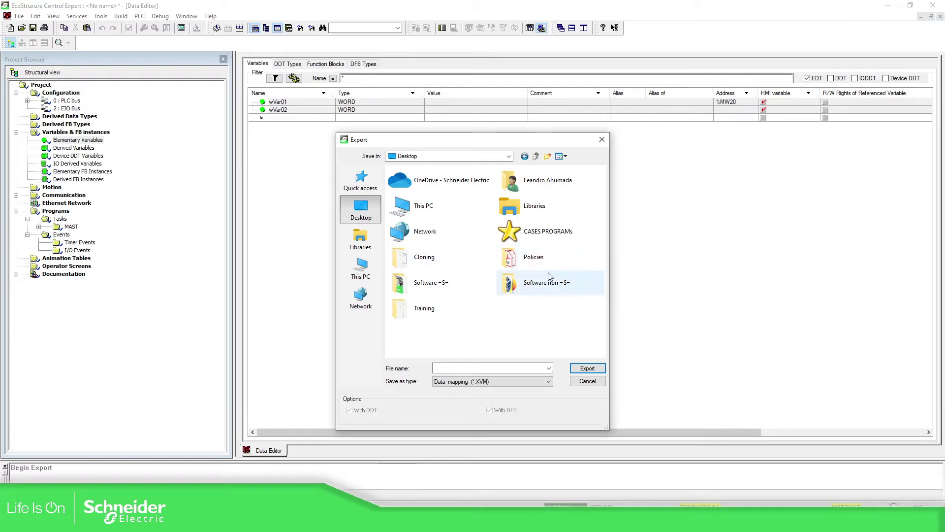
{"action": "double_click", "coordinate": [424, 307]}
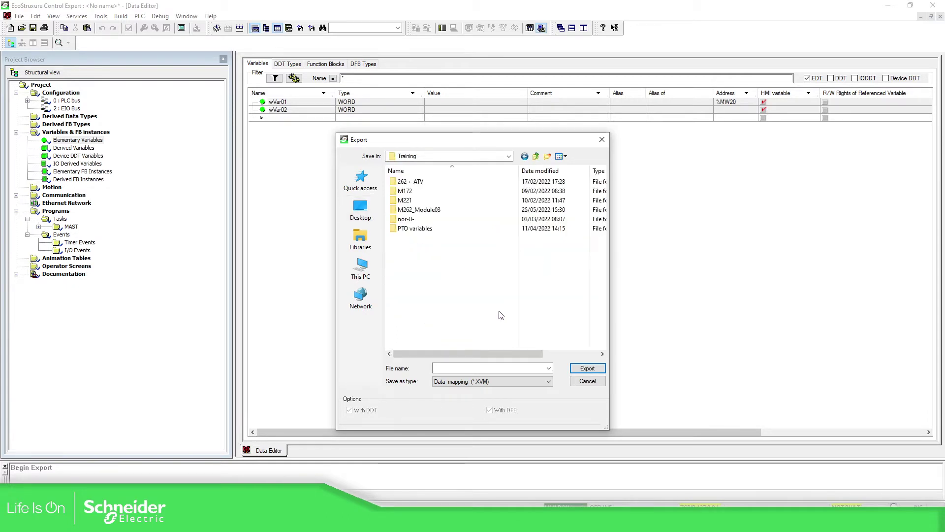
{"action": "left_click", "coordinate": [456, 369]}
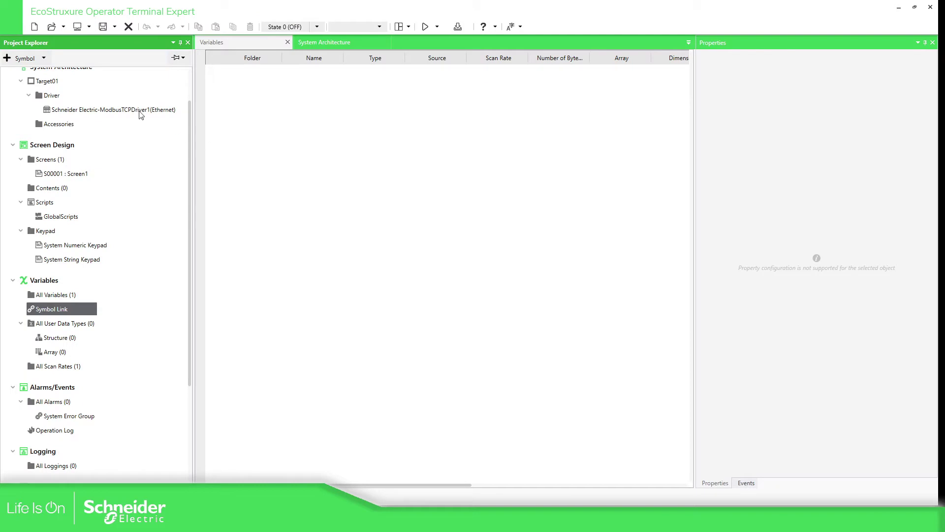
Switch to Operator Terminal Expert and check the XVM EcoStruxure Control Expert File symbol format for PLC_M340_M580_MC80, leaving without importing
{"action": "left_click", "coordinate": [43, 57]}
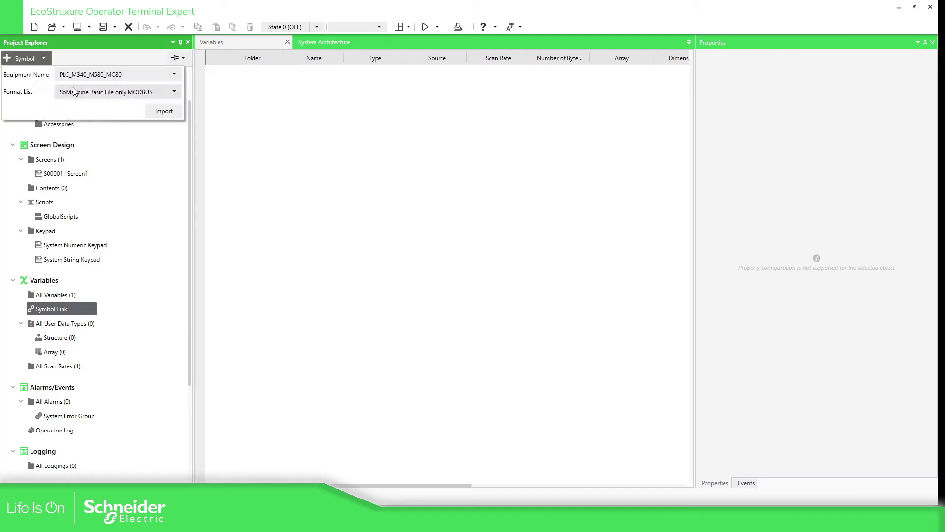
{"action": "left_click", "coordinate": [148, 94]}
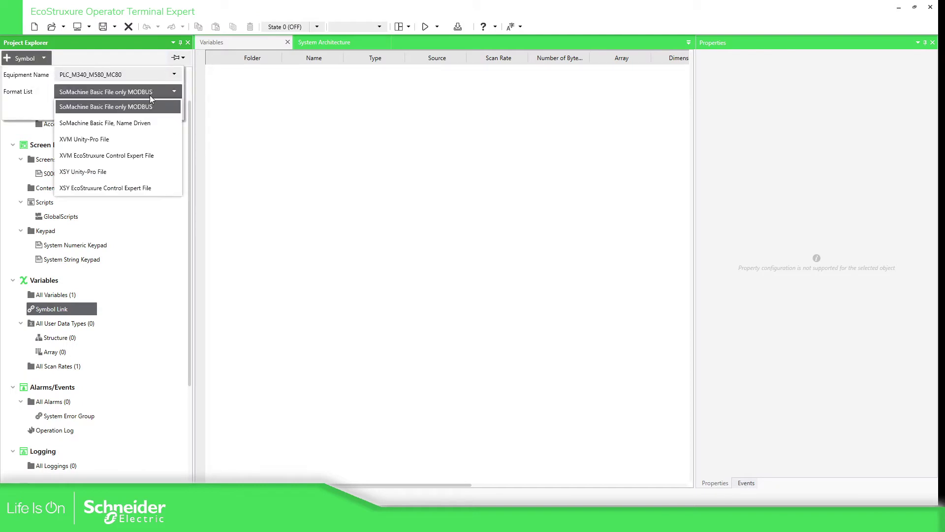
{"action": "left_click", "coordinate": [114, 156]}
{"action": "left_click", "coordinate": [418, 217]}
{"action": "left_click", "coordinate": [893, 5]}
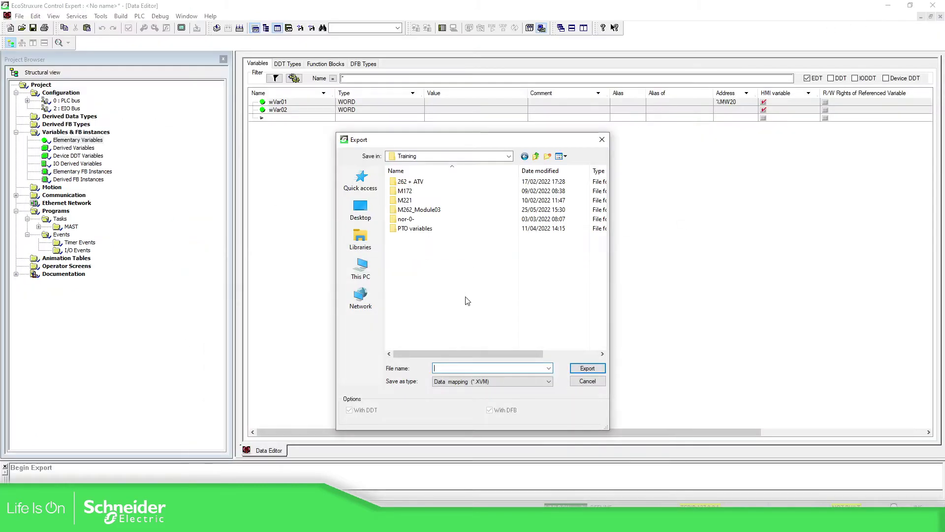
Try to export the selected variables to the XVM file under the name TrainingCE
{"action": "left_click", "coordinate": [452, 367]}
{"action": "type", "text": "Training"}
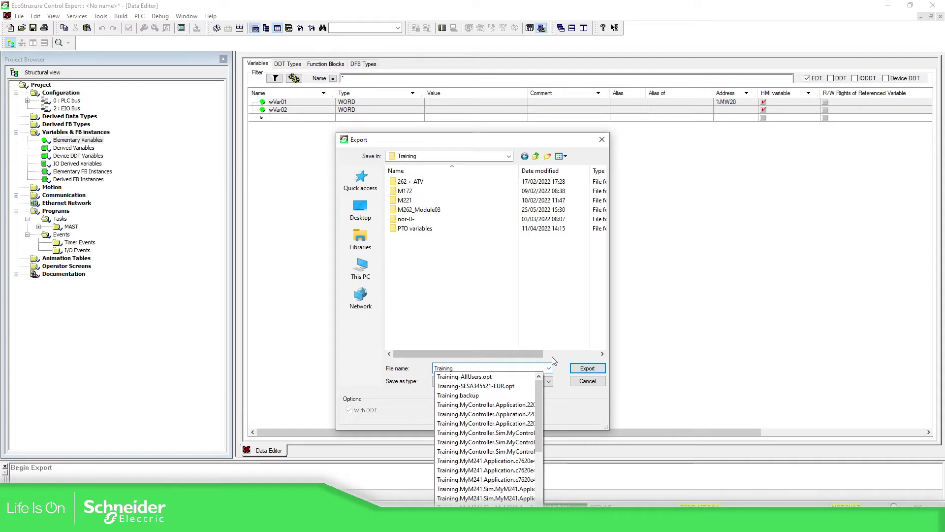
{"action": "type", "text": "CE"}
{"action": "left_click", "coordinate": [599, 368]}
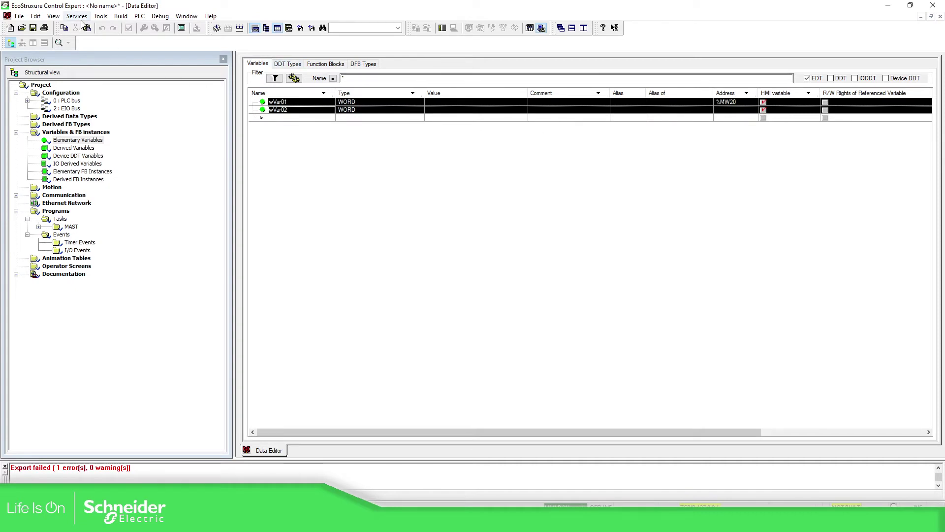
Examine the General, Data and Languages, Connection and Operator Screens pages of the program options for export-related settings
{"action": "left_click", "coordinate": [101, 16]}
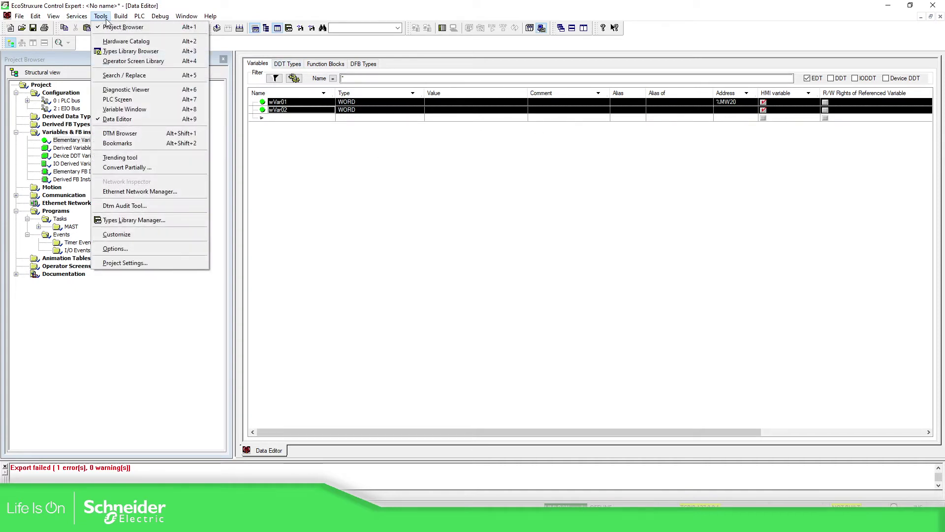
{"action": "left_click", "coordinate": [129, 248]}
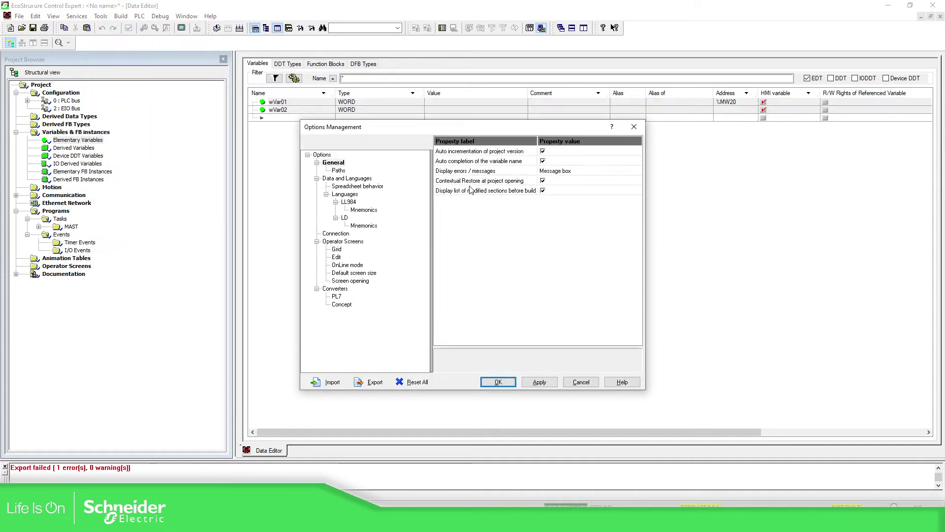
{"action": "left_click", "coordinate": [339, 170]}
{"action": "left_click", "coordinate": [343, 179]}
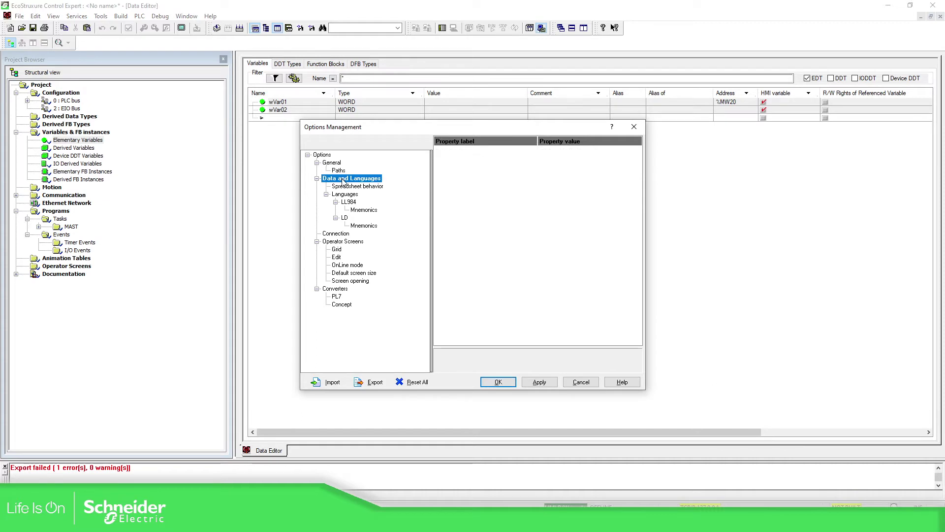
{"action": "left_click", "coordinate": [346, 234]}
{"action": "left_click", "coordinate": [344, 242]}
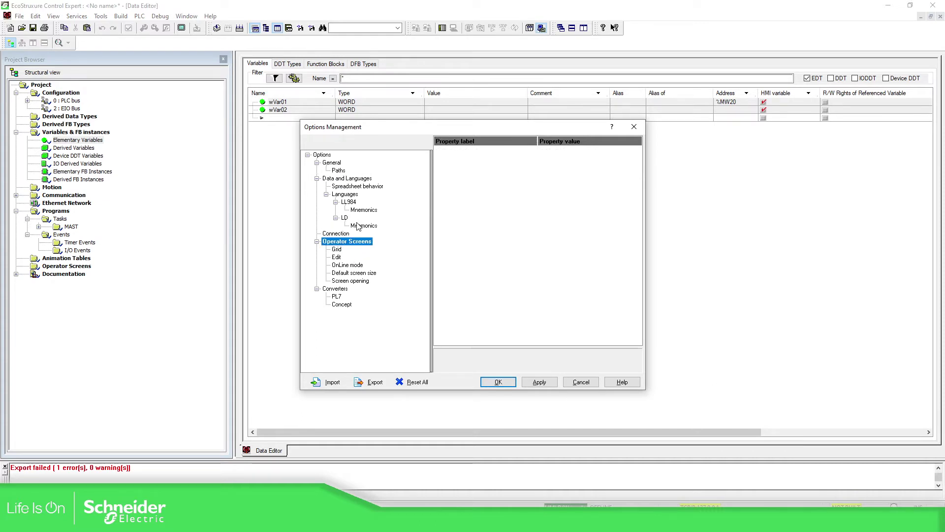
{"action": "left_click", "coordinate": [349, 195]}
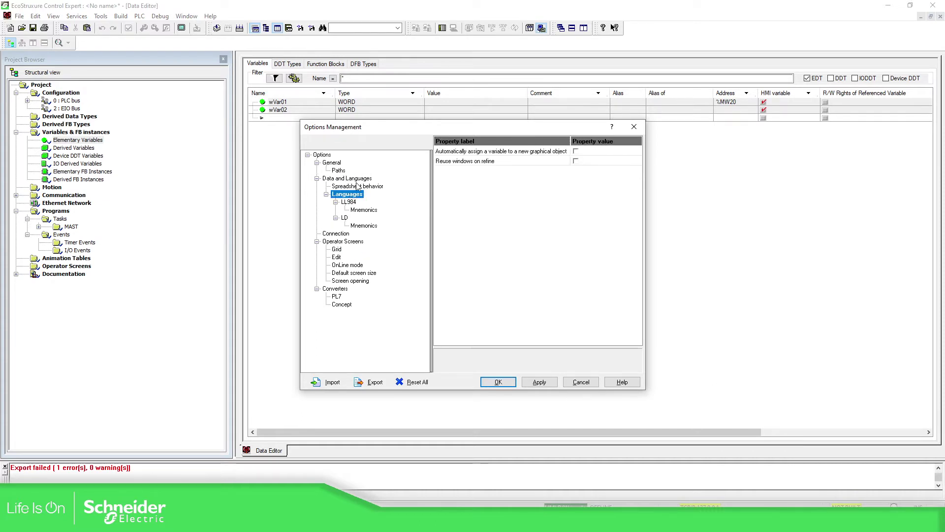
{"action": "left_click", "coordinate": [331, 163]}
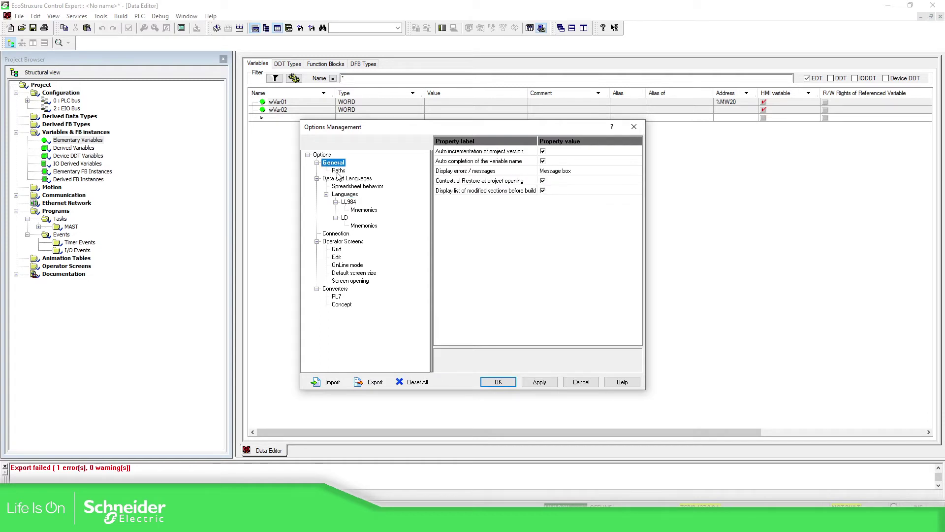
{"action": "left_click", "coordinate": [337, 171]}
{"action": "left_click", "coordinate": [344, 179]}
{"action": "left_click", "coordinate": [347, 187]}
{"action": "left_click", "coordinate": [347, 195]}
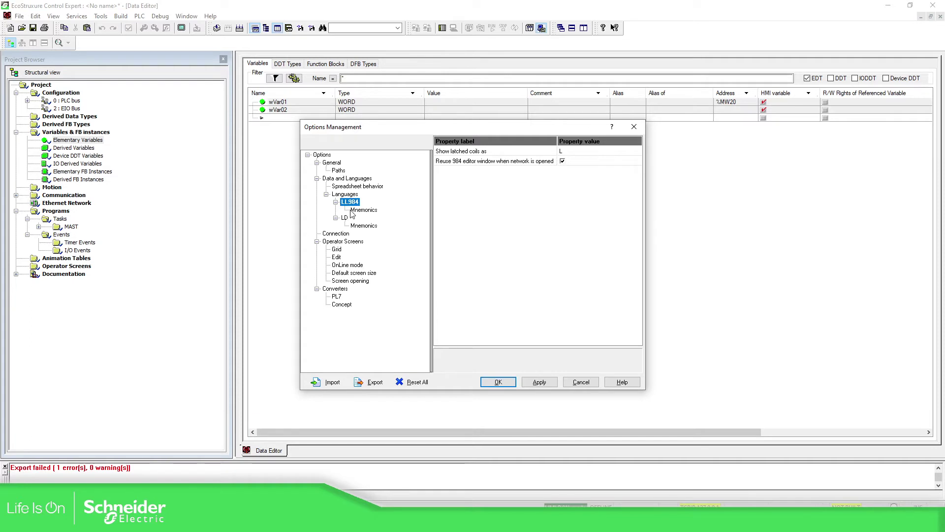
{"action": "left_click", "coordinate": [354, 210]}
{"action": "left_click", "coordinate": [345, 218]}
{"action": "left_click", "coordinate": [364, 225]}
{"action": "left_click", "coordinate": [337, 233]}
{"action": "left_click", "coordinate": [347, 241]}
{"action": "left_click", "coordinate": [322, 154]}
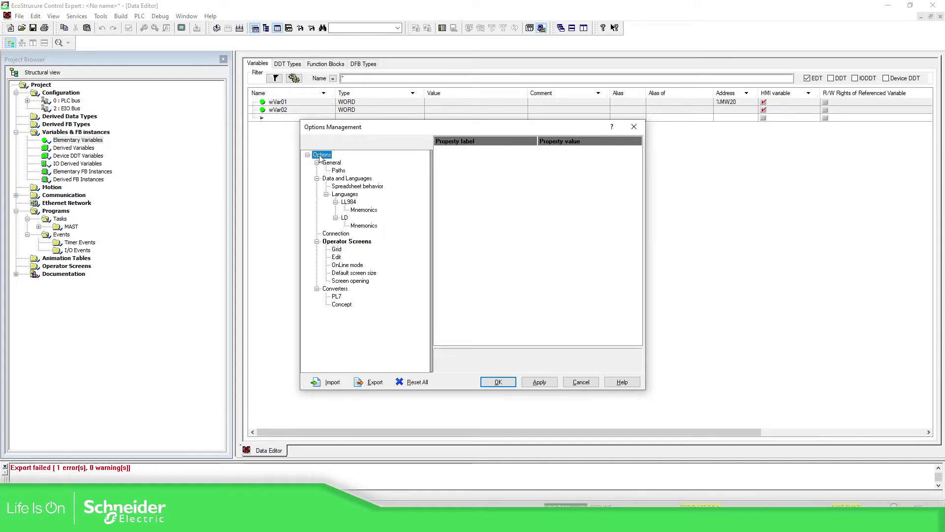
{"action": "left_click", "coordinate": [635, 127]}
Enable Data dictionary and Only HMI variables for the PLC embedded data in the project settings
{"action": "left_click", "coordinate": [101, 16]}
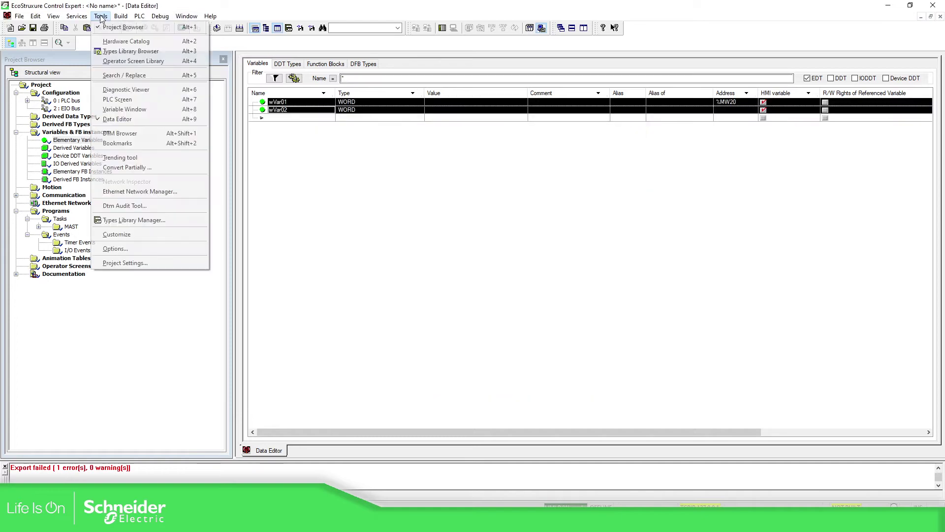
{"action": "left_click", "coordinate": [133, 262]}
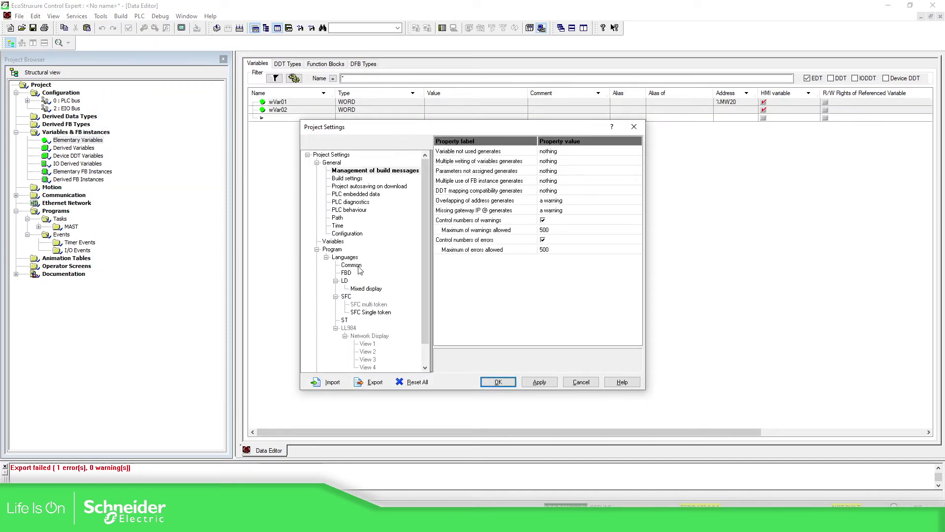
{"action": "left_click", "coordinate": [345, 178]}
{"action": "left_click", "coordinate": [347, 186]}
{"action": "left_click", "coordinate": [349, 194]}
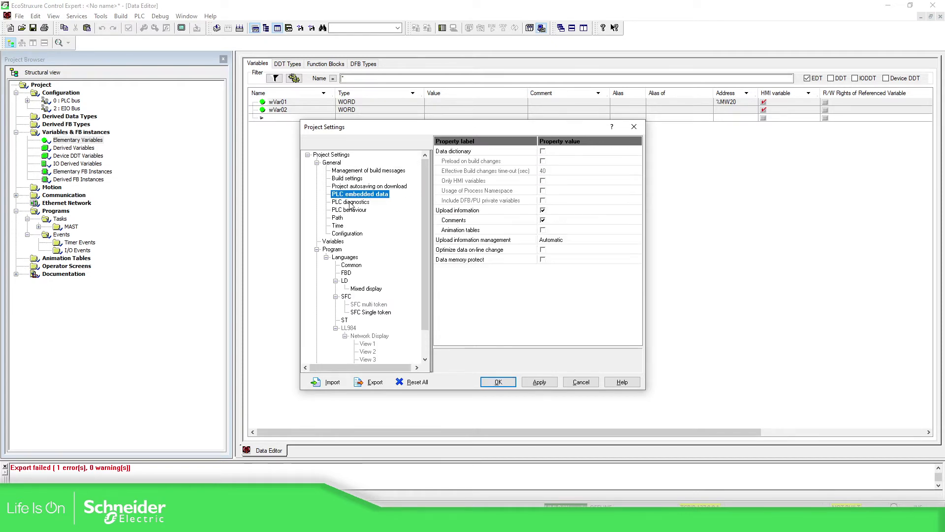
{"action": "left_click", "coordinate": [543, 151]}
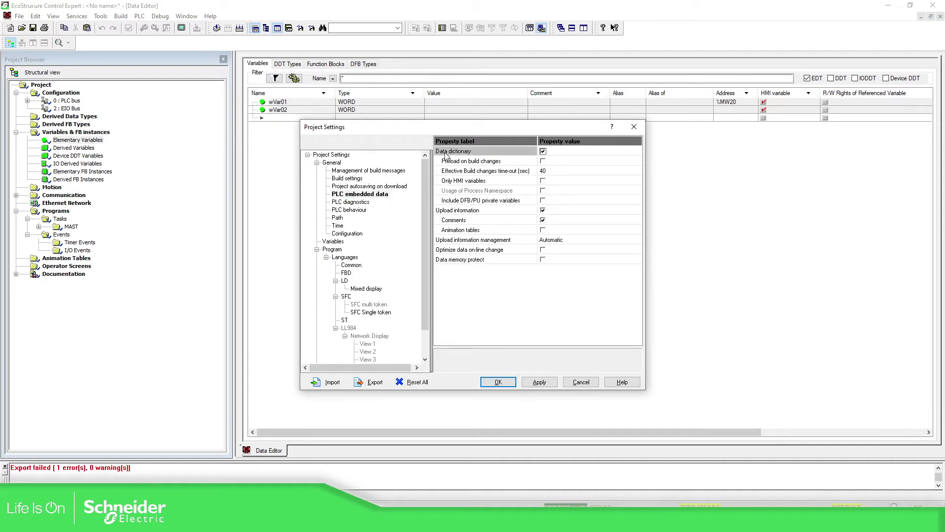
{"action": "left_click", "coordinate": [543, 182]}
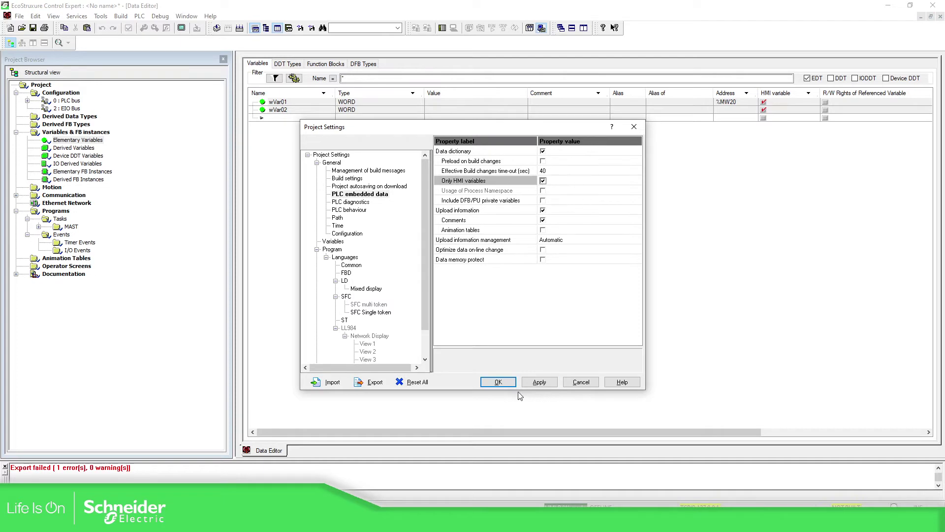
{"action": "left_click", "coordinate": [496, 383]}
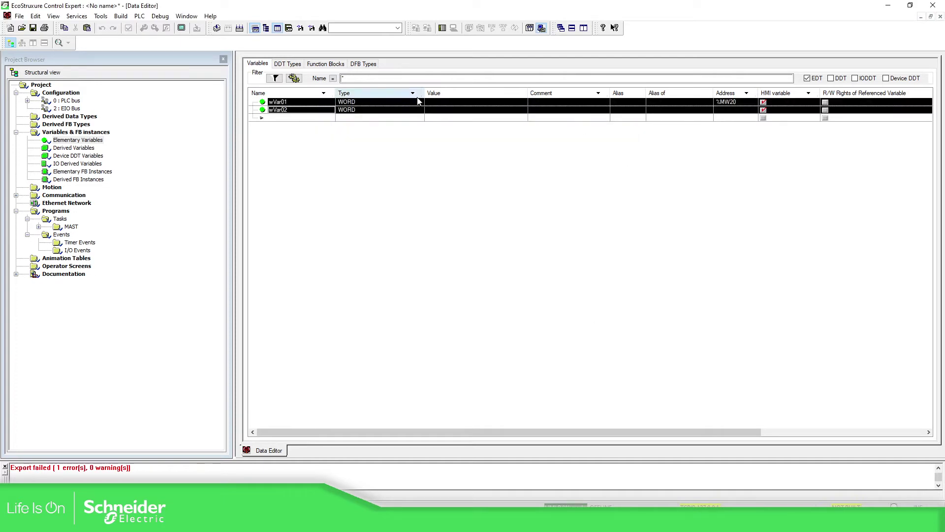
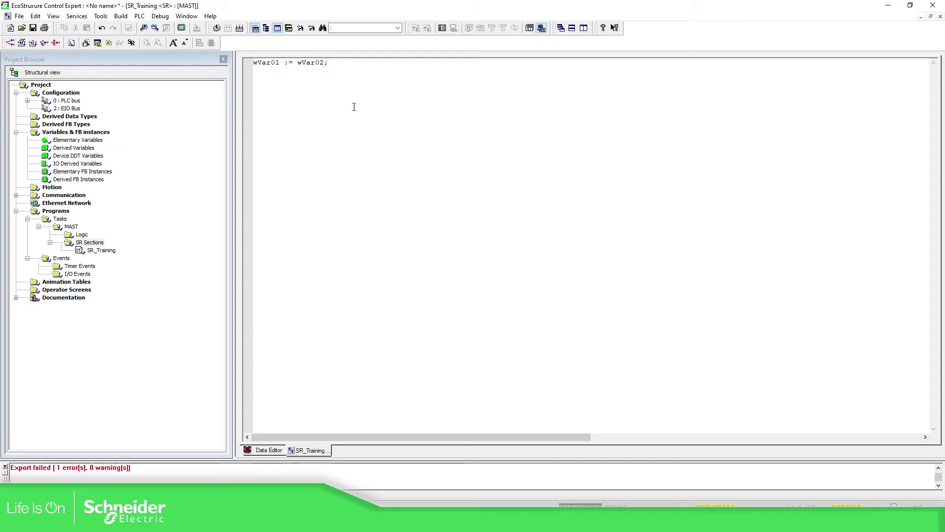
Analyze the project and rebuild all of it
{"action": "key", "text": "ctrl+shift+b"}
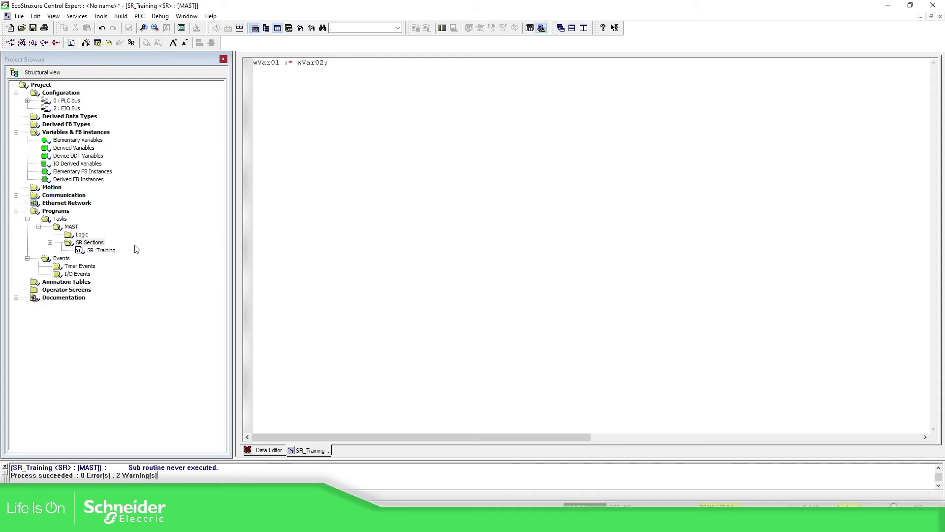
{"action": "left_click", "coordinate": [241, 28]}
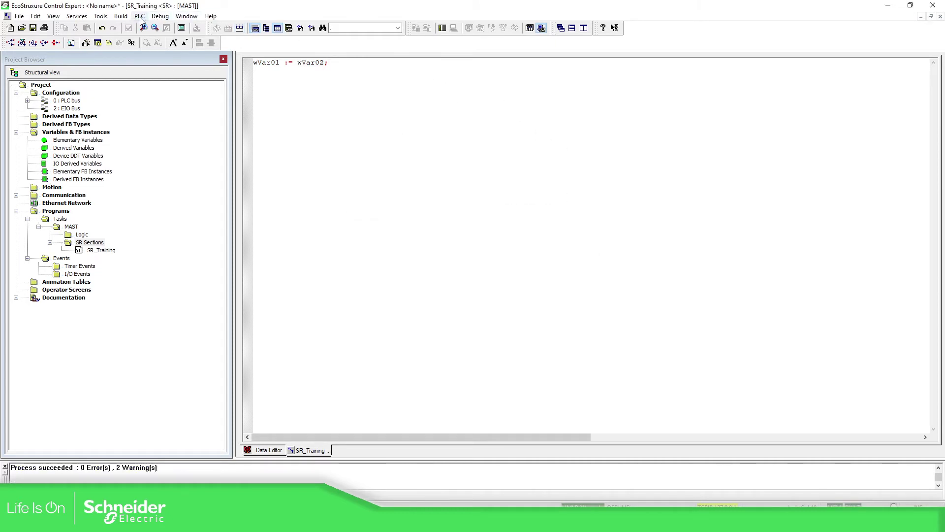
Review the simulator's address and media in the PLC address settings
{"action": "left_click", "coordinate": [159, 18]}
{"action": "mouse_move", "coordinate": [140, 18]}
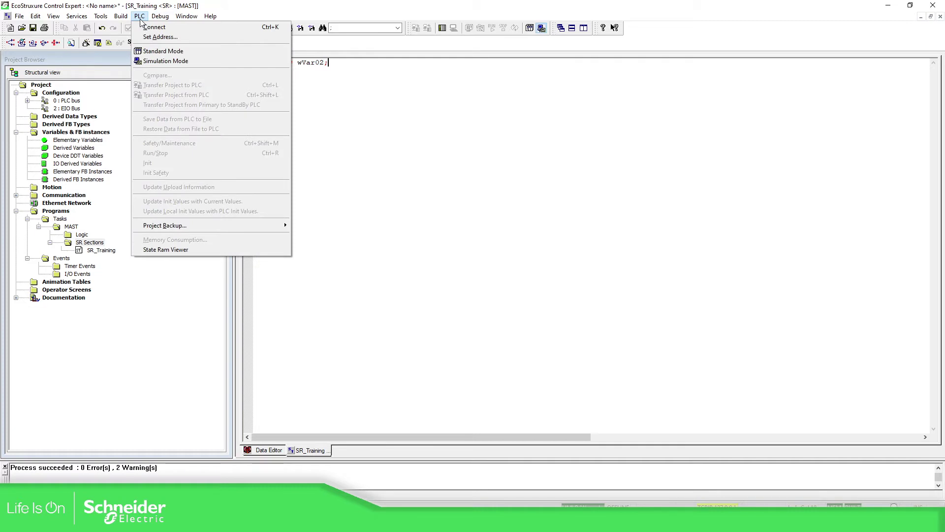
{"action": "left_click", "coordinate": [159, 42]}
{"action": "left_click", "coordinate": [483, 247]}
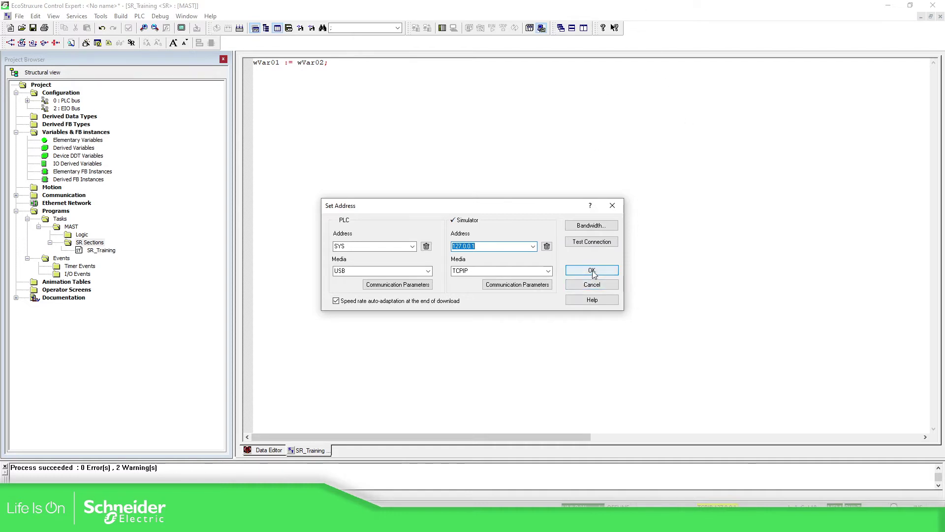
{"action": "left_click", "coordinate": [583, 284]}
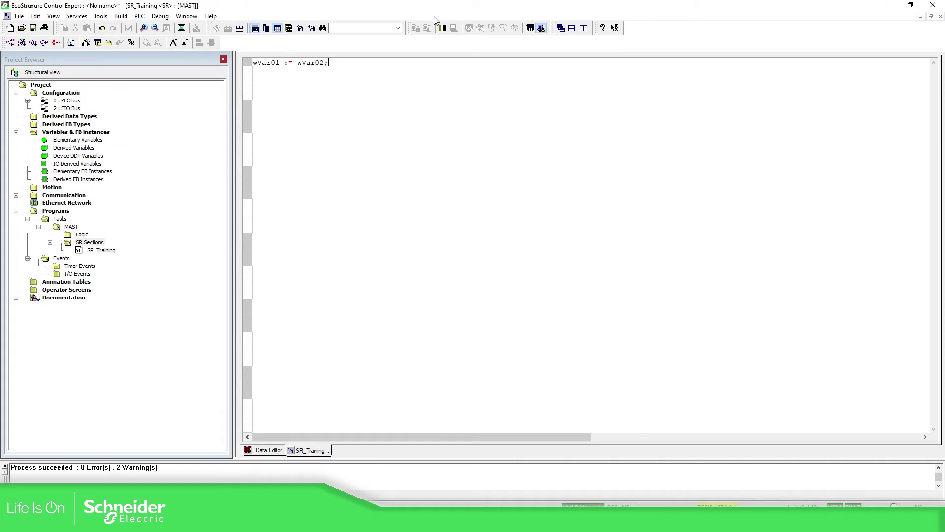
Put the PLC in simulation mode and connect to the simulator
{"action": "left_click", "coordinate": [160, 16]}
{"action": "mouse_move", "coordinate": [139, 16]}
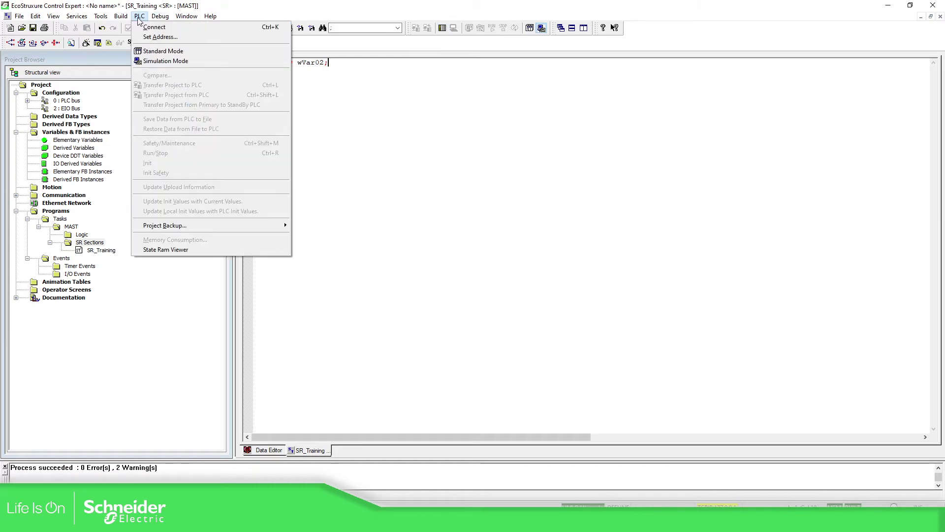
{"action": "left_click", "coordinate": [168, 63]}
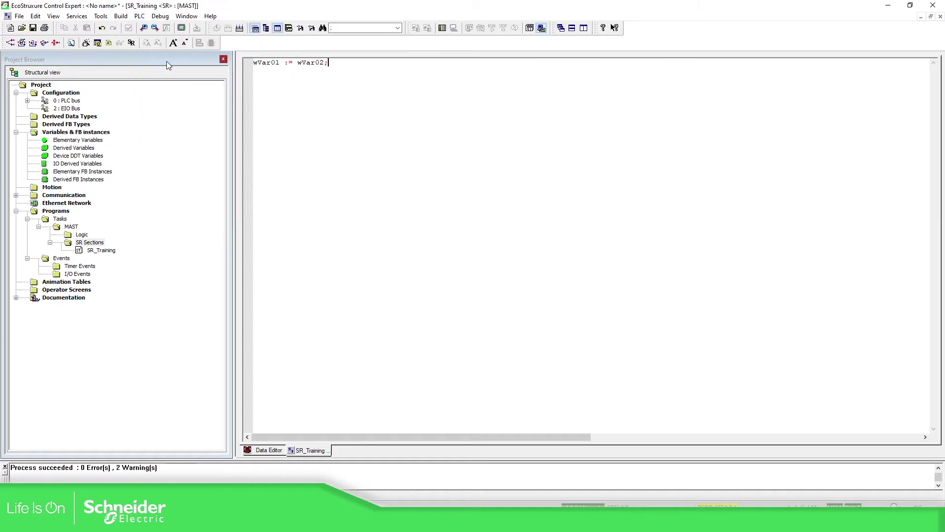
{"action": "left_click", "coordinate": [442, 30]}
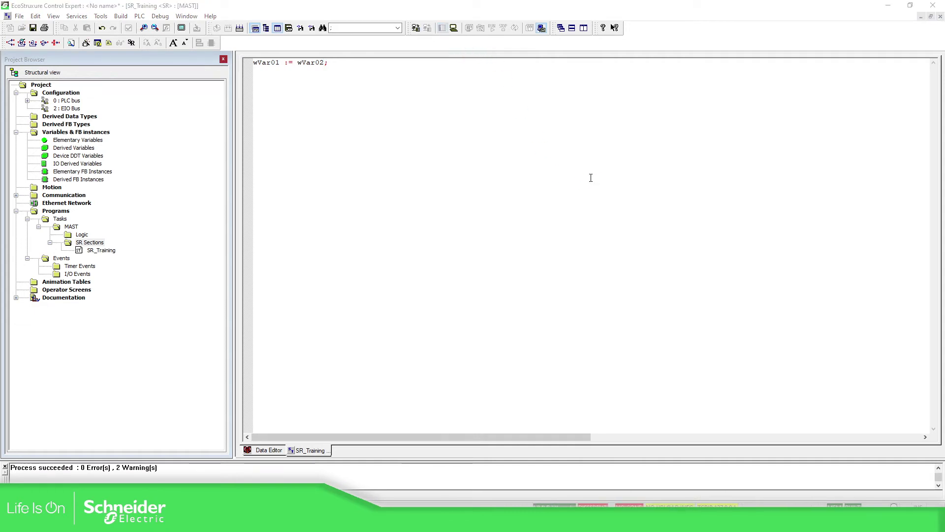
{"action": "left_click", "coordinate": [588, 198]}
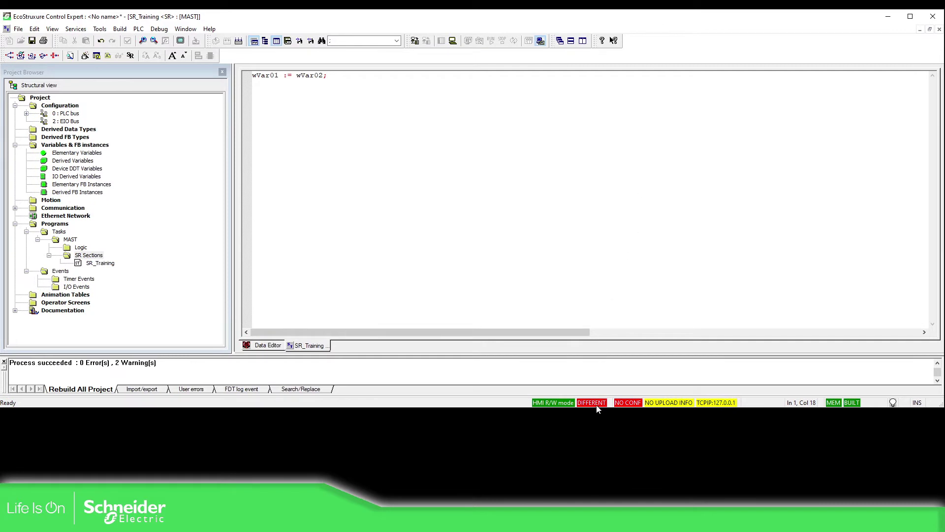
Transfer the project to the simulated PLC and set it running
{"action": "left_click_drag", "start_coordinate": [598, 410], "coordinate": [655, 466]}
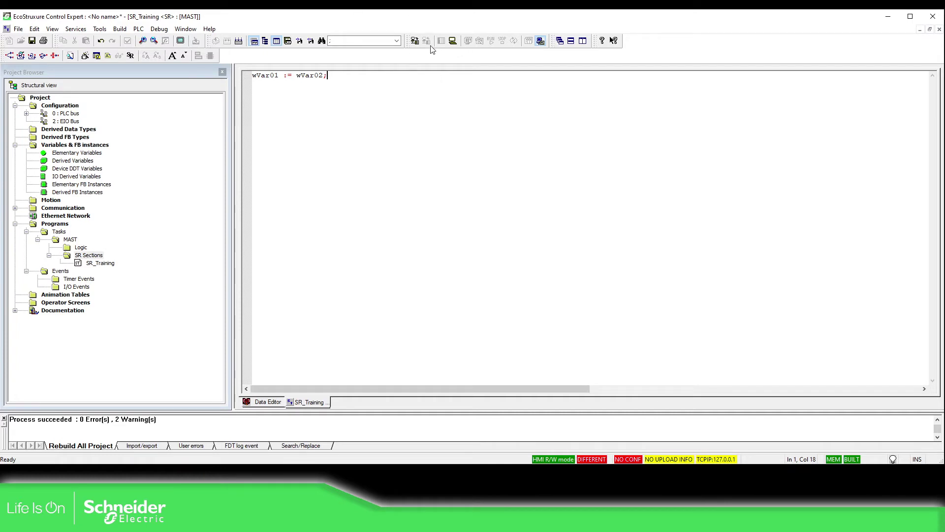
{"action": "left_click", "coordinate": [415, 41]}
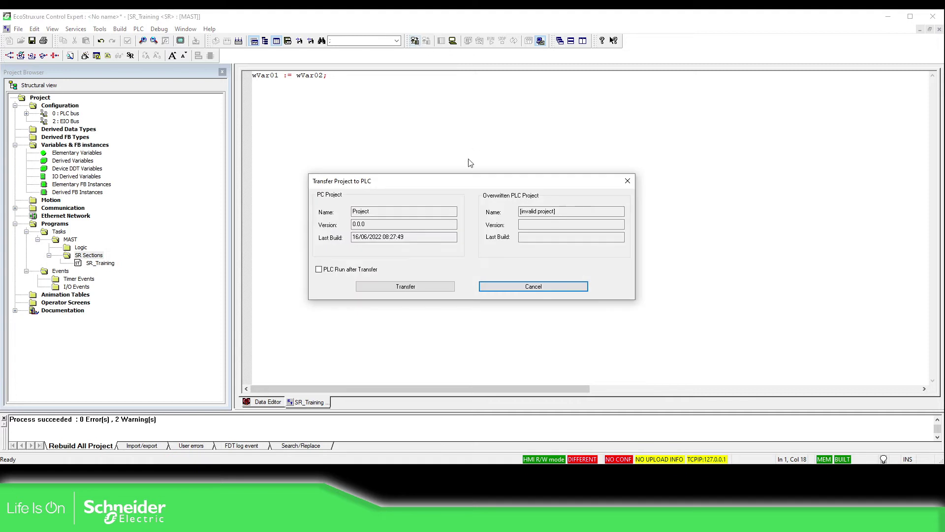
{"action": "left_click", "coordinate": [404, 291]}
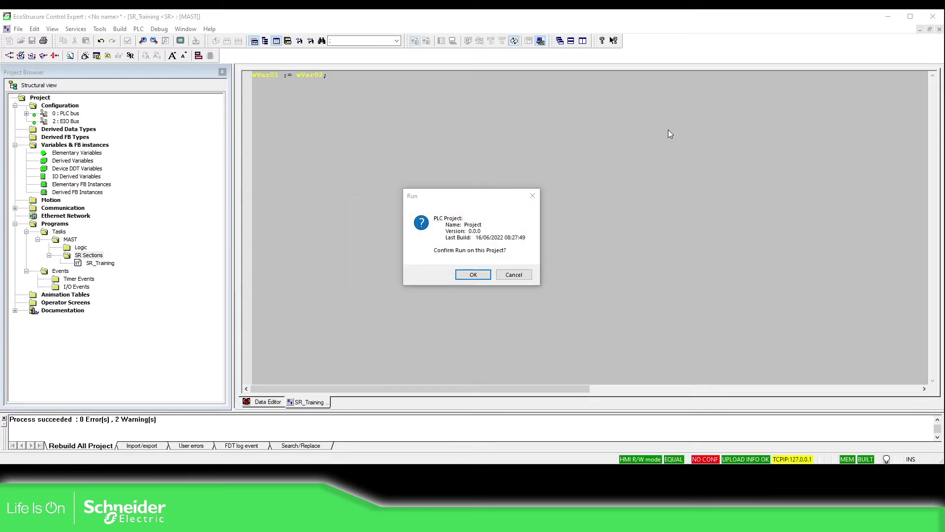
{"action": "left_click", "coordinate": [468, 273]}
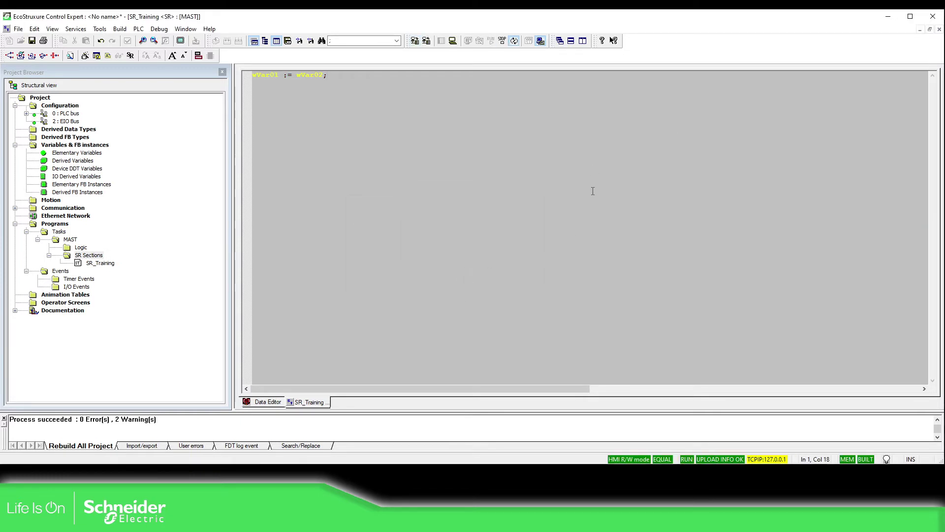
Create an animation table from the elementary variables wVar01 and wVar02
{"action": "double_click", "coordinate": [79, 153]}
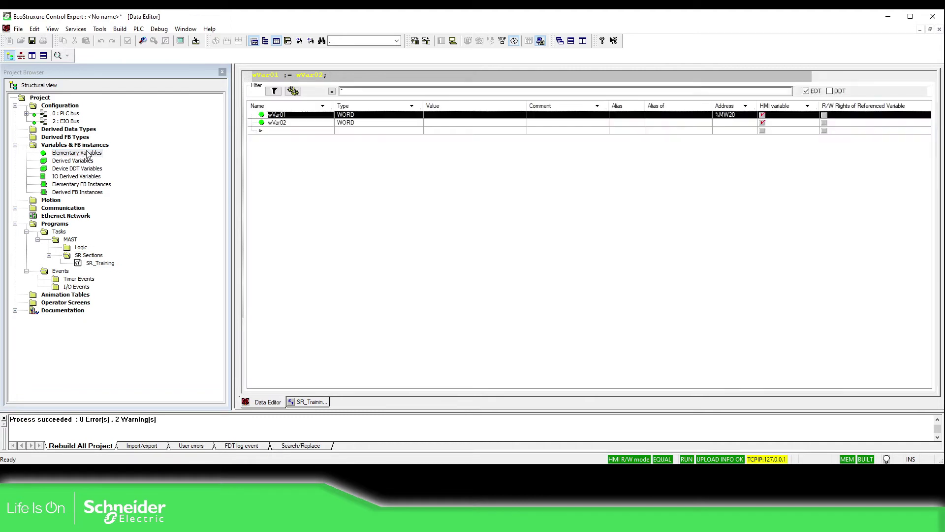
{"action": "left_click", "coordinate": [302, 124], "text": "shift"}
{"action": "right_click", "coordinate": [301, 123]}
{"action": "left_click", "coordinate": [379, 286]}
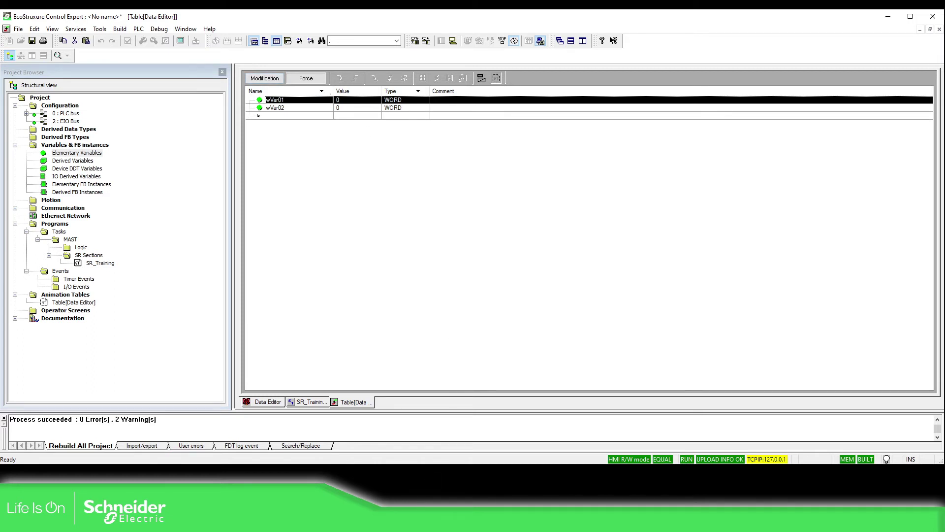
Review the HMI variable flags of the elementary variables and the PLC embedded data page of the project settings
{"action": "mouse_move", "coordinate": [397, 521]}
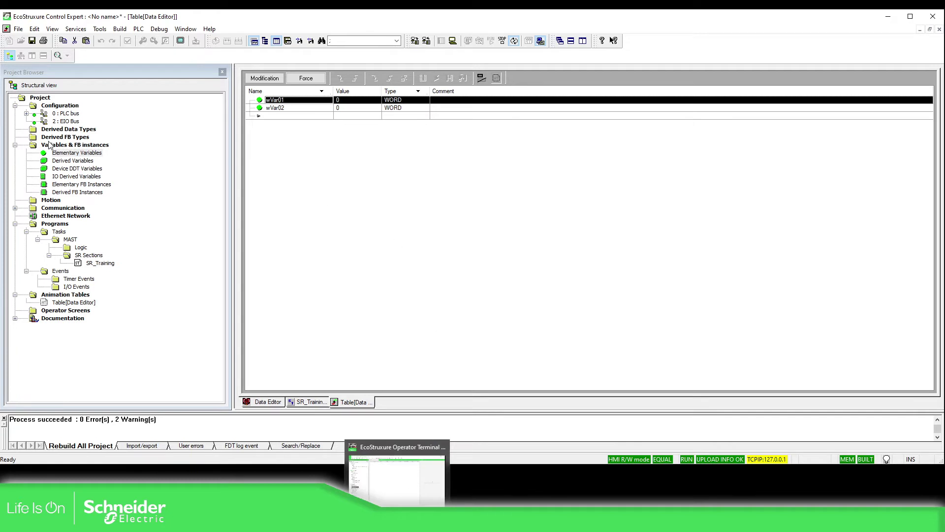
{"action": "double_click", "coordinate": [91, 154]}
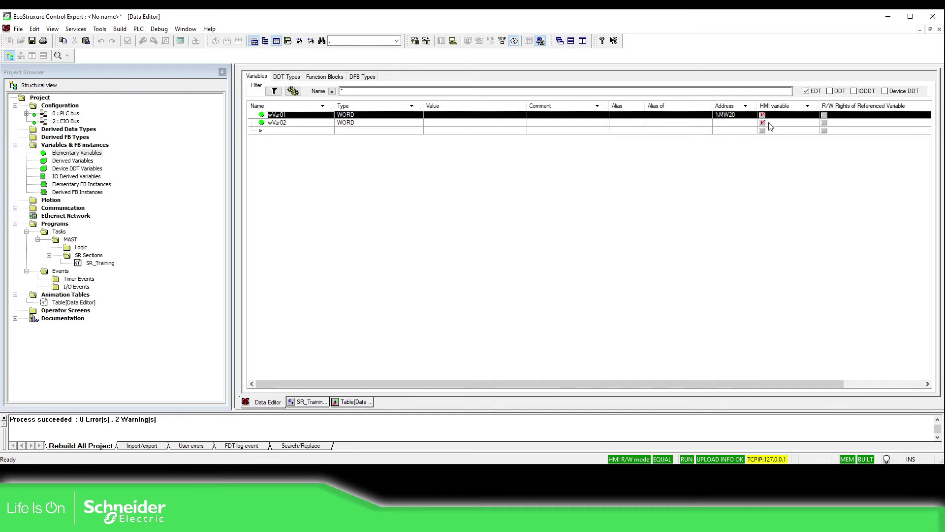
{"action": "left_click", "coordinate": [100, 29]}
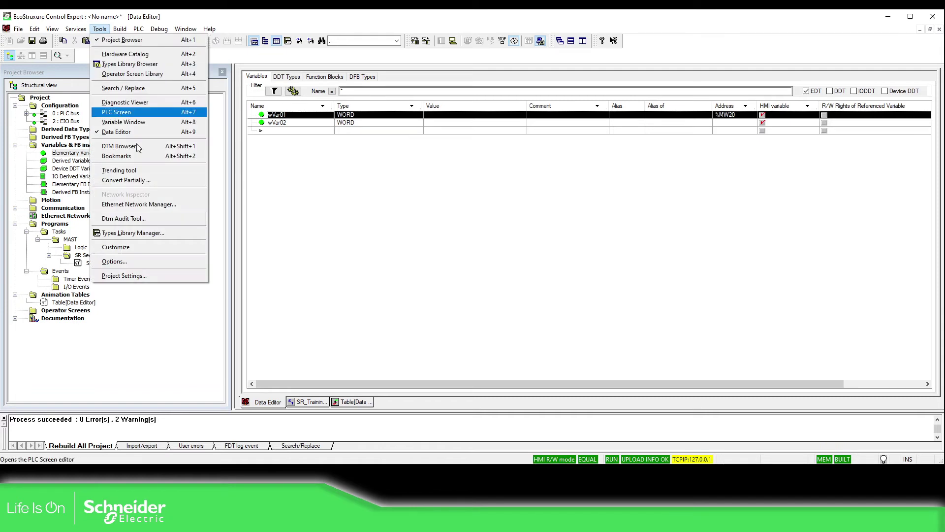
{"action": "left_click", "coordinate": [124, 276]}
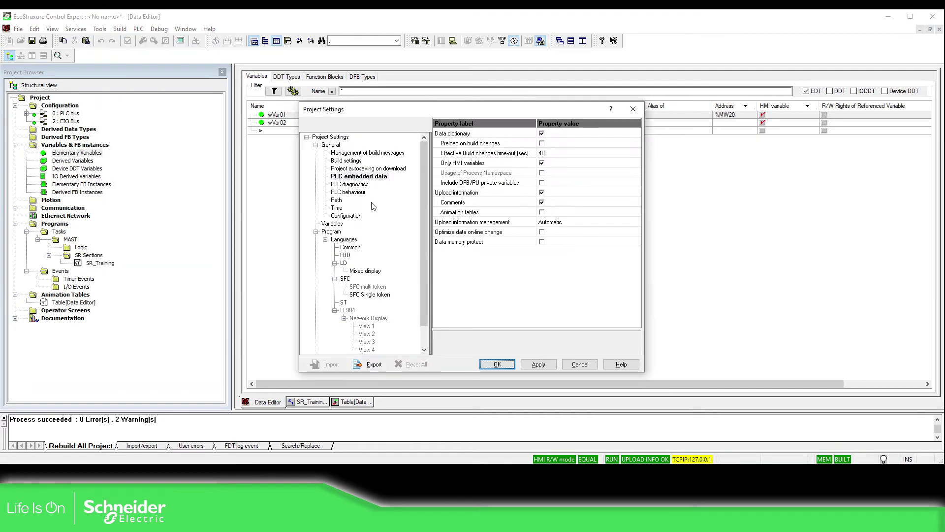
{"action": "left_click", "coordinate": [362, 177]}
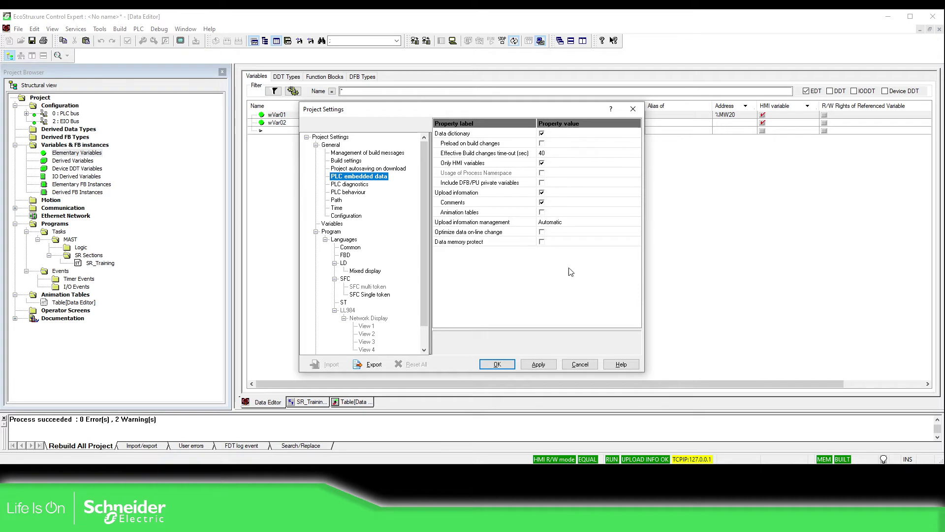
{"action": "left_click", "coordinate": [579, 364]}
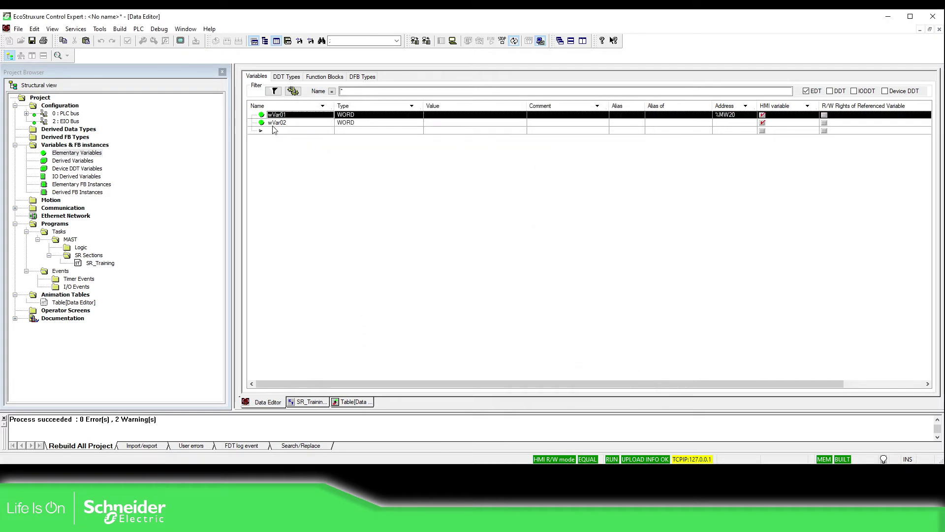
Select wVar01 and wVar02 and check the export commands available for them
{"action": "left_click", "coordinate": [708, 123], "text": "shift"}
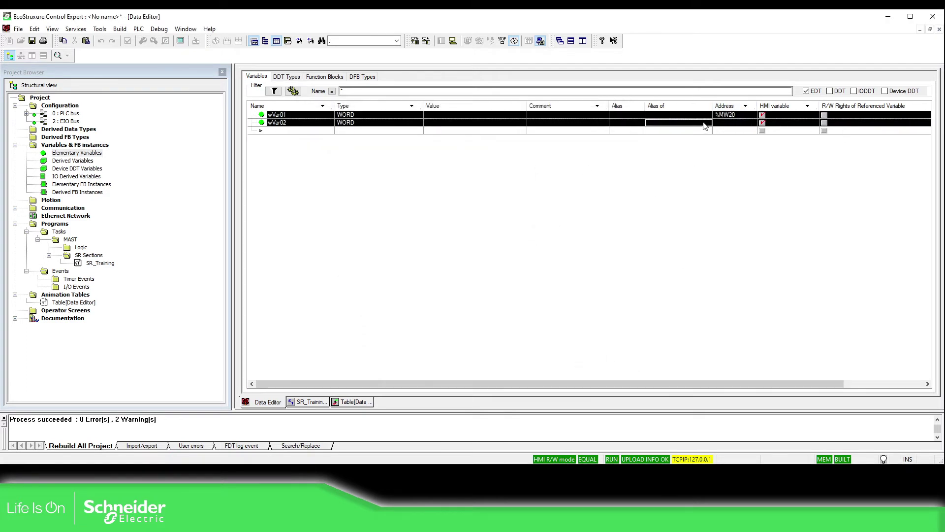
{"action": "right_click", "coordinate": [660, 124]}
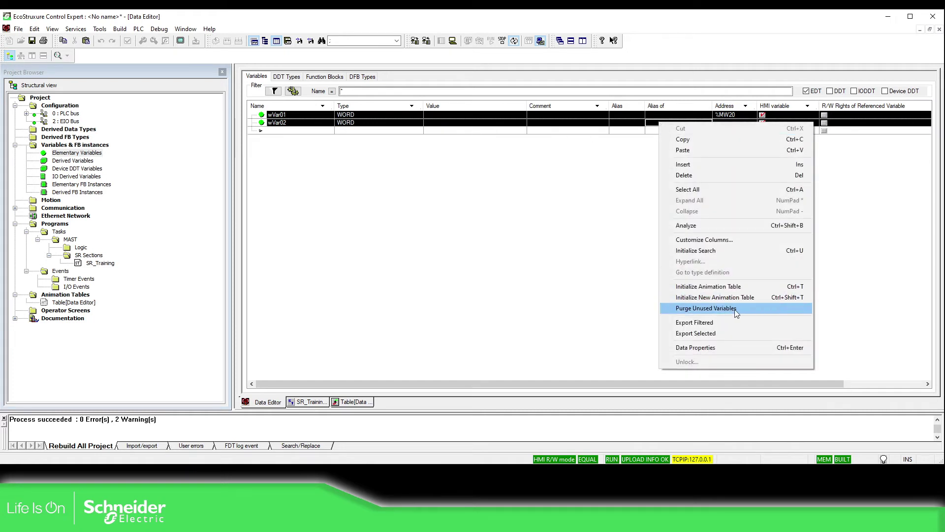
{"action": "left_click", "coordinate": [557, 264]}
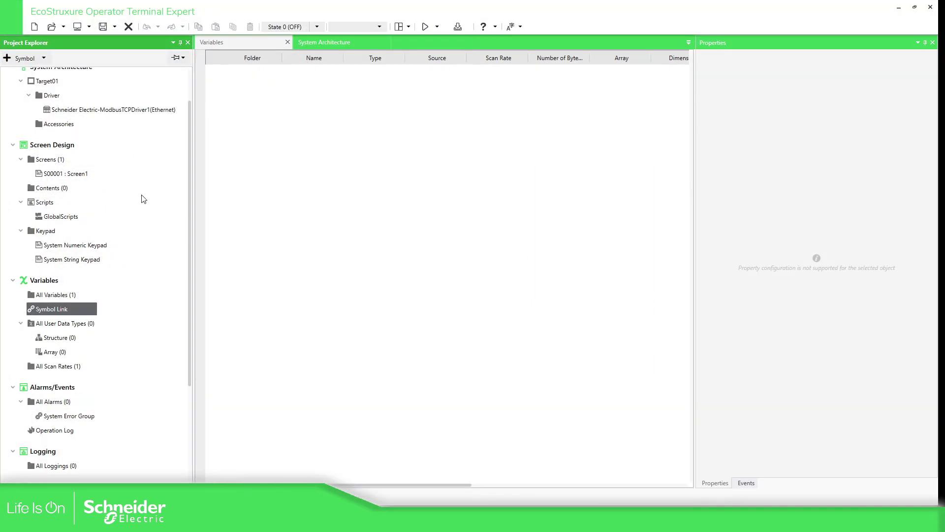
In Operator Terminal Expert, set the device address of variable Var1 to %MW20 and rename it wVar01Direct
{"action": "left_click", "coordinate": [70, 296]}
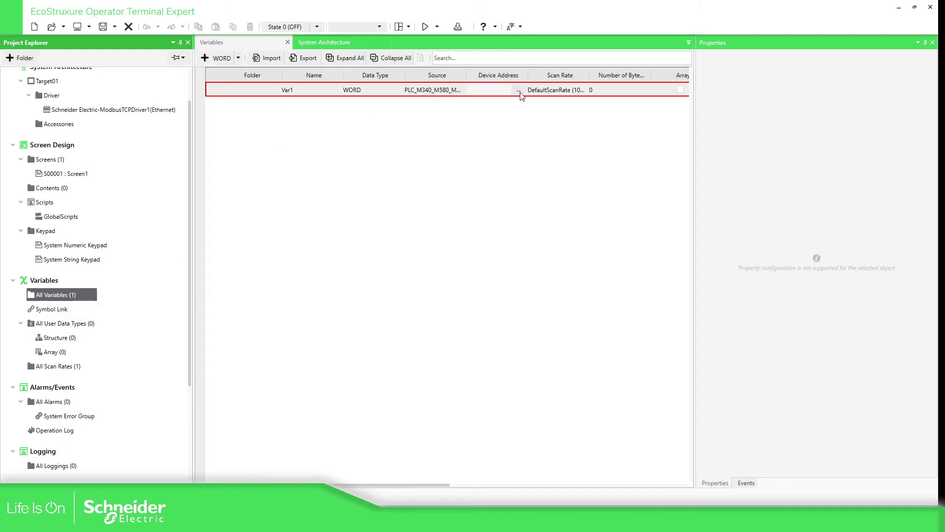
{"action": "left_click", "coordinate": [520, 91]}
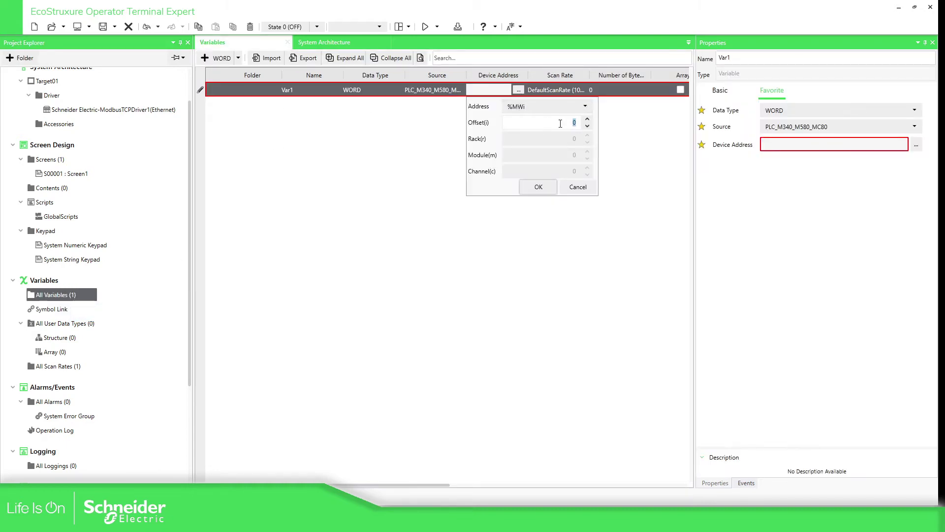
{"action": "left_click", "coordinate": [553, 190]}
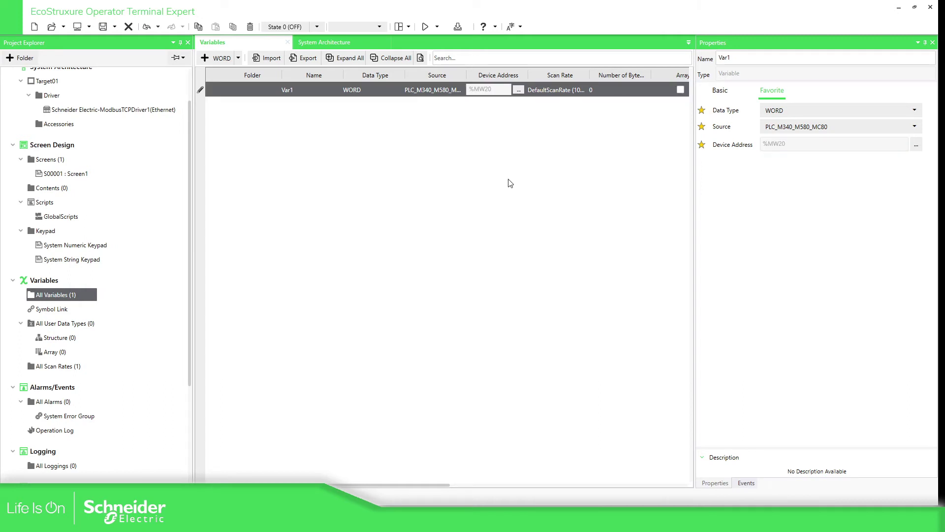
{"action": "left_click", "coordinate": [312, 93]}
{"action": "type", "text": "w"}
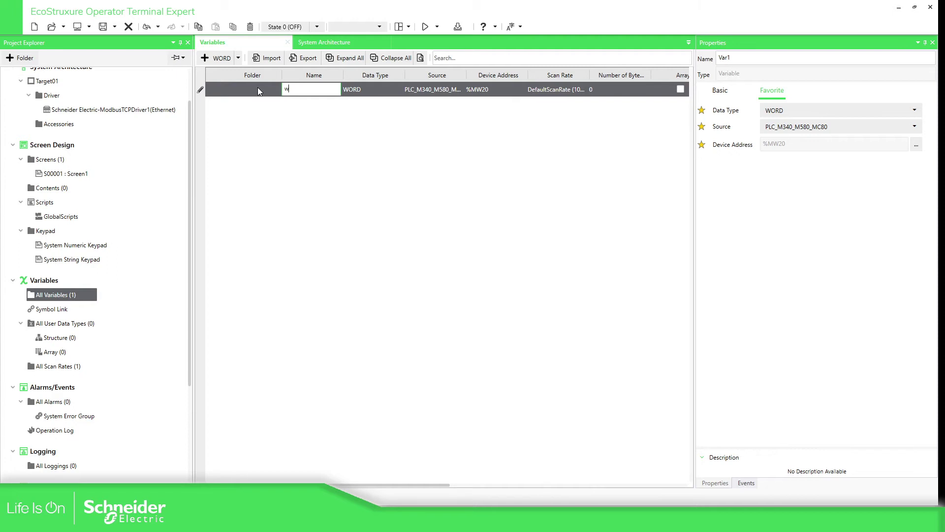
{"action": "type", "text": "Var01Direct"}
{"action": "key", "text": "Return"}
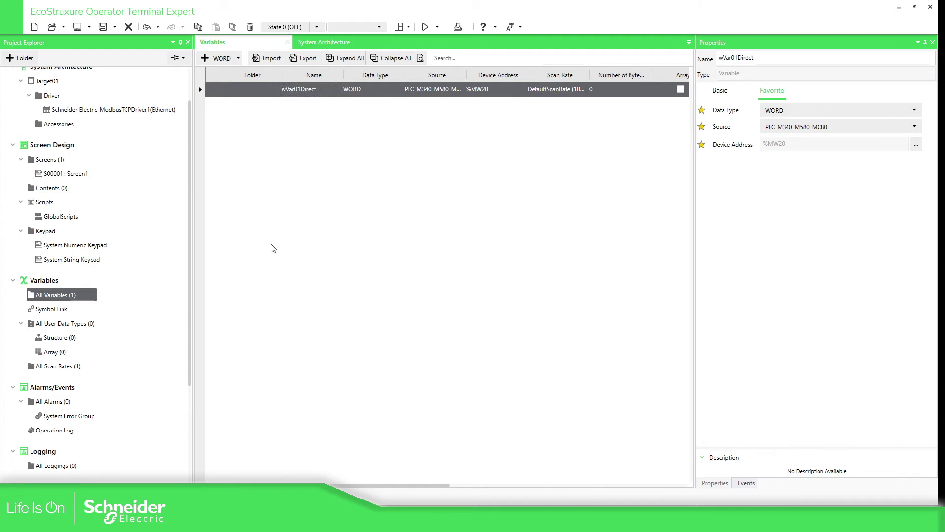
Start a symbol import for PLC_M340_M580_MC80 using the XVM EcoStruxure Control Expert File format and browse to the Training folder
{"action": "left_click", "coordinate": [61, 309]}
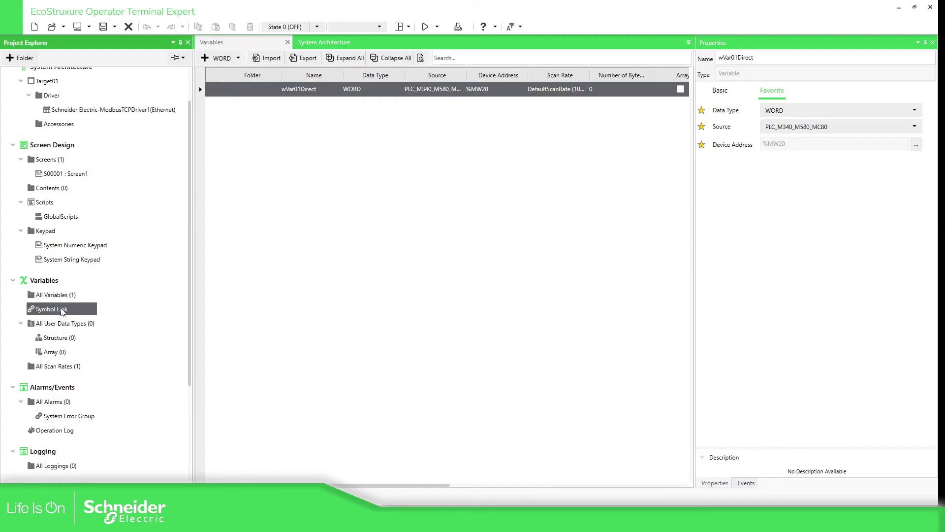
{"action": "left_click", "coordinate": [22, 58]}
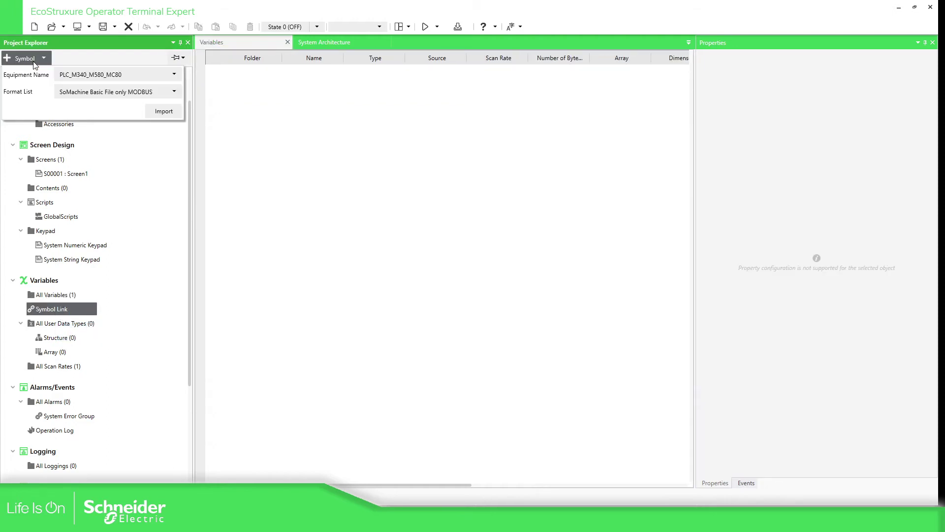
{"action": "left_click", "coordinate": [158, 95]}
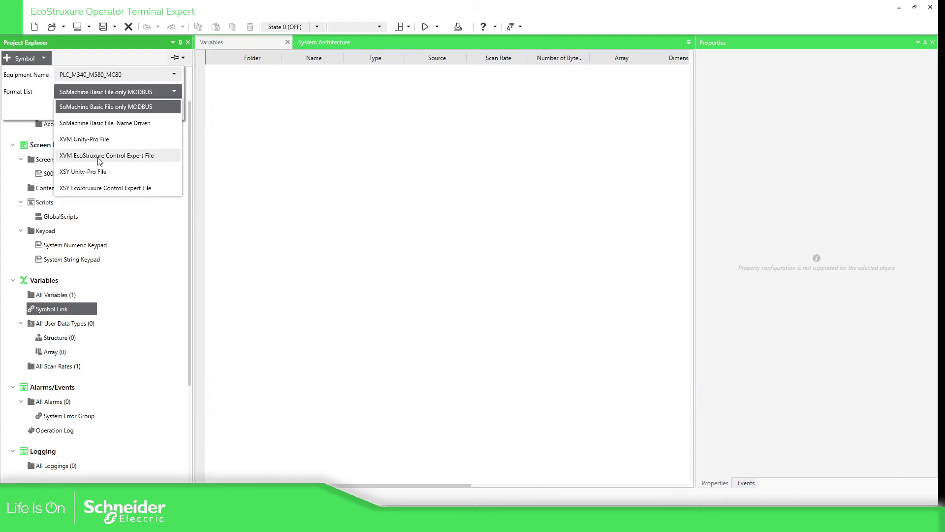
{"action": "left_click", "coordinate": [100, 155]}
{"action": "left_click", "coordinate": [172, 114]}
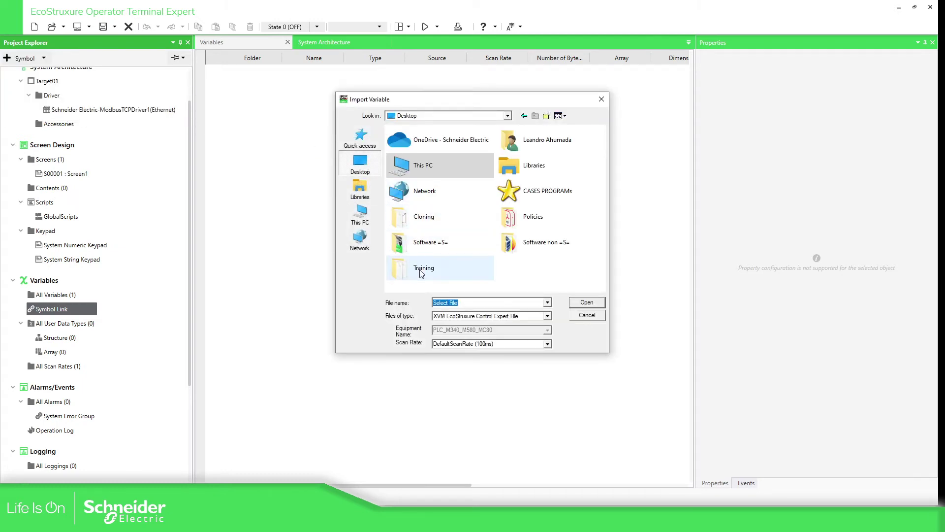
{"action": "double_click", "coordinate": [421, 271]}
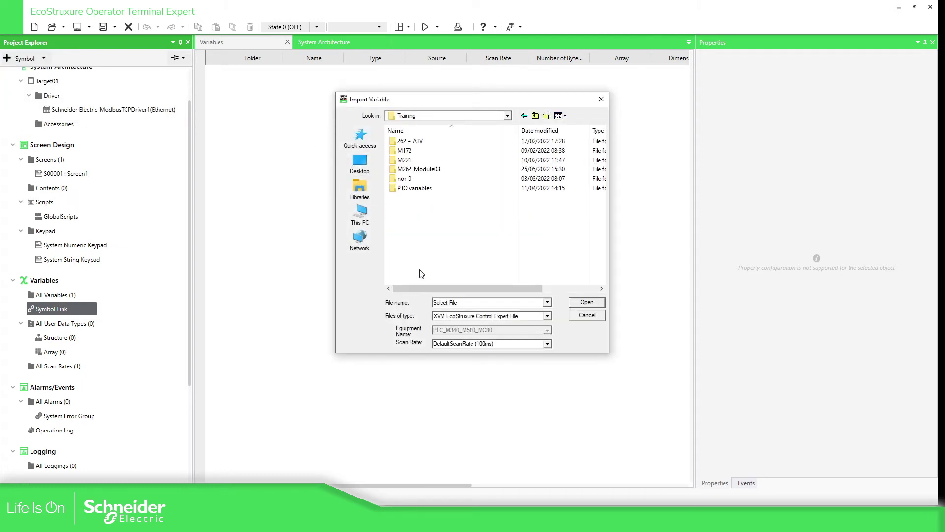
{"action": "left_click", "coordinate": [548, 317]}
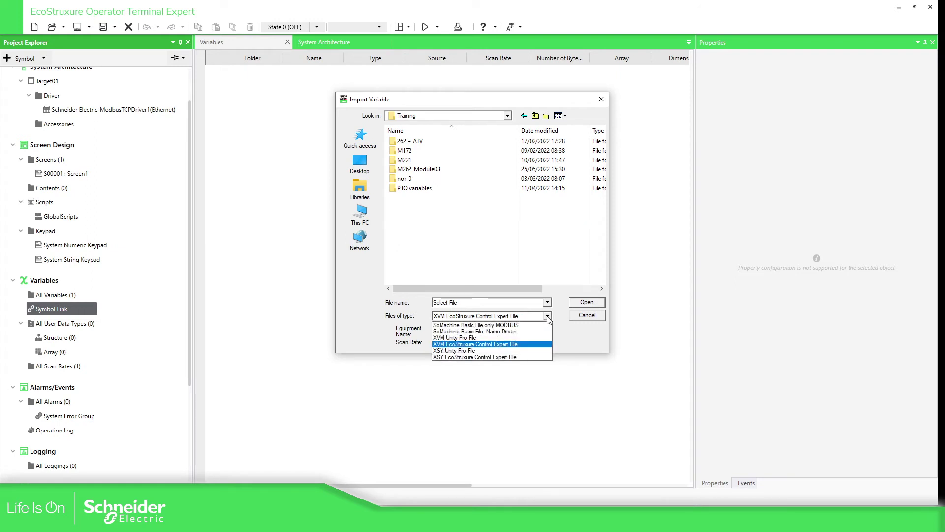
{"action": "left_click", "coordinate": [548, 317]}
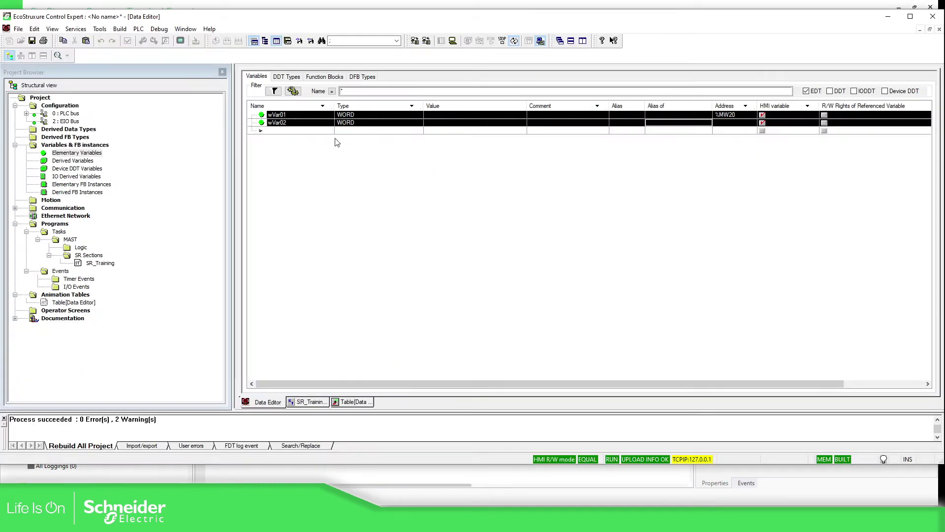
In Control Expert, export the selected variables wVar01 and wVar02 as a Data mapping (*.XVM) file named VariablesTraining in the Training folder
{"action": "right_click", "coordinate": [398, 123]}
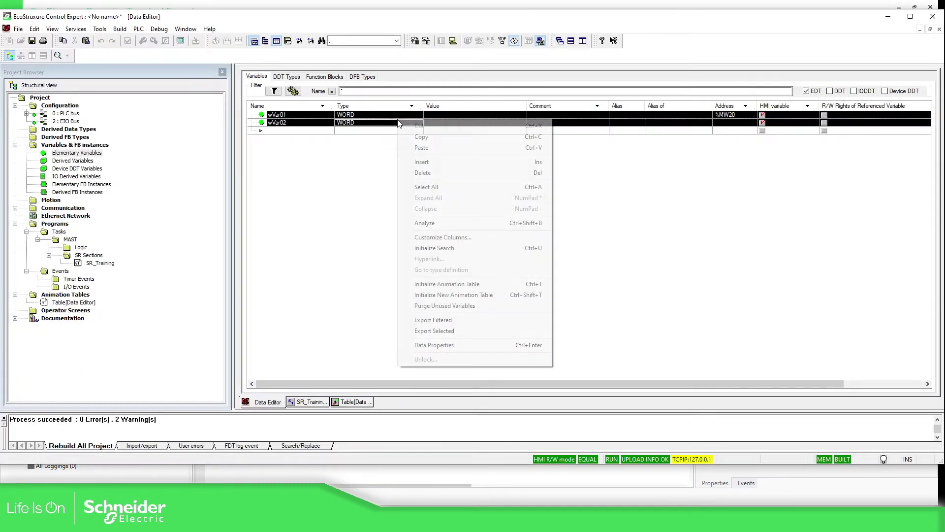
{"action": "left_click", "coordinate": [454, 331]}
{"action": "left_click", "coordinate": [495, 363]}
{"action": "left_click", "coordinate": [495, 391]}
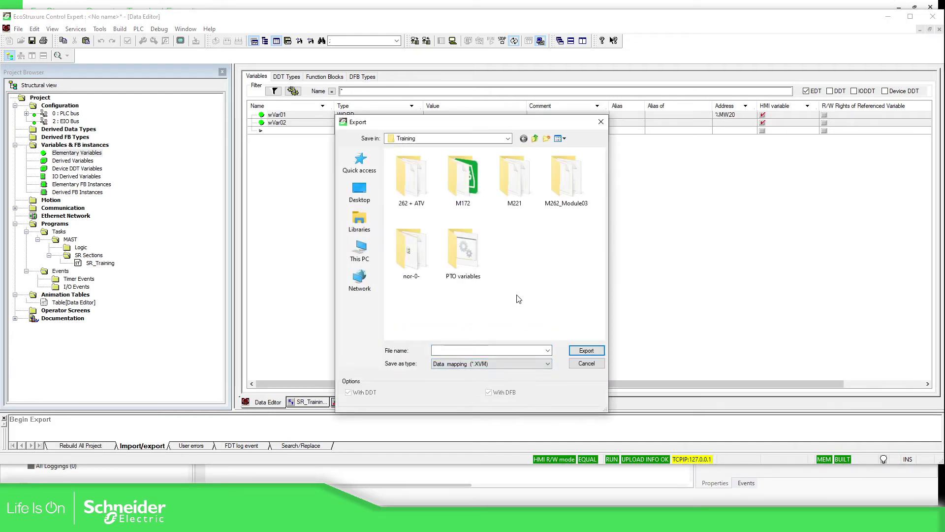
{"action": "left_click", "coordinate": [463, 349]}
{"action": "type", "text": "VariablesTraining"}
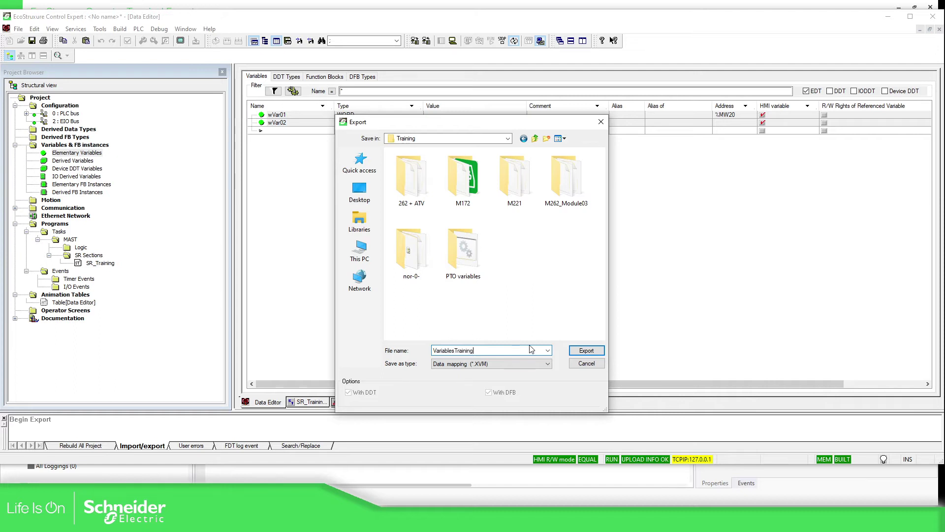
{"action": "left_click", "coordinate": [586, 350]}
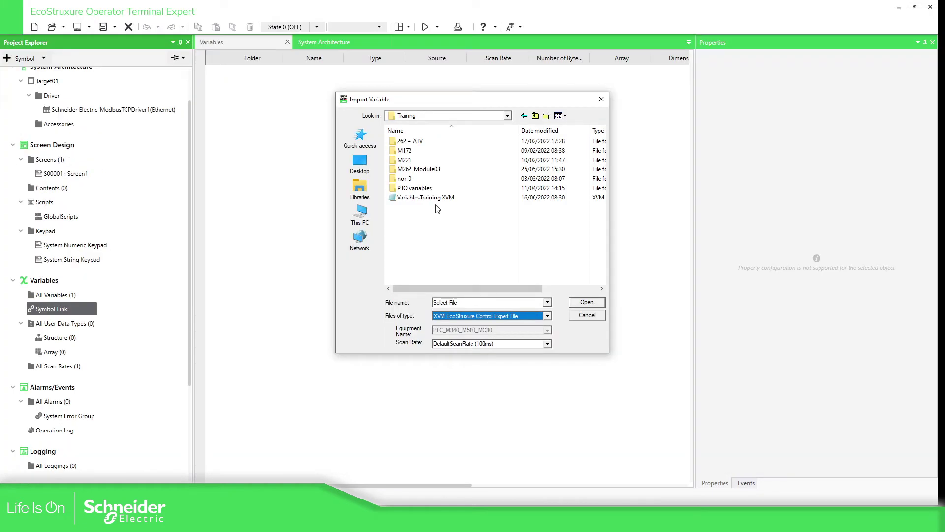
In Operator Terminal Expert, import VariablesTraining.XVM and check the addresses of the imported symbol link variables
{"action": "left_click", "coordinate": [456, 197]}
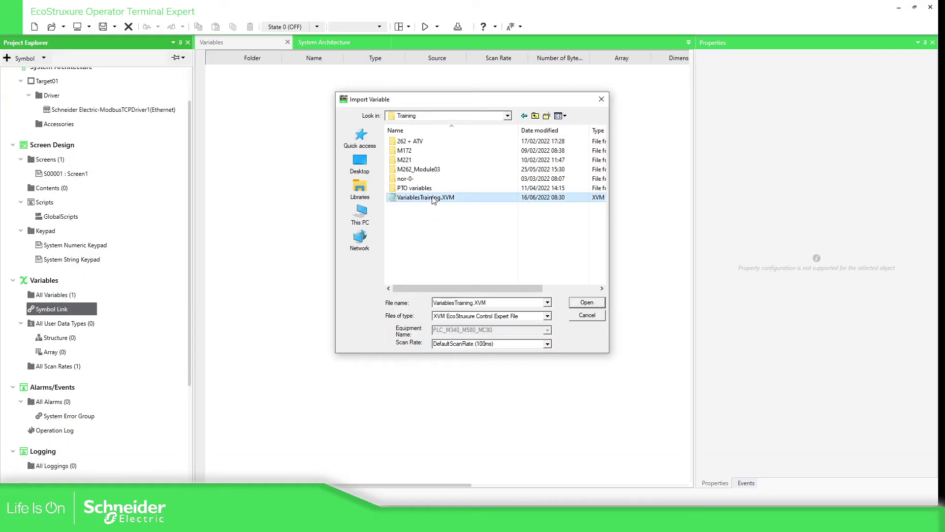
{"action": "left_click", "coordinate": [591, 305]}
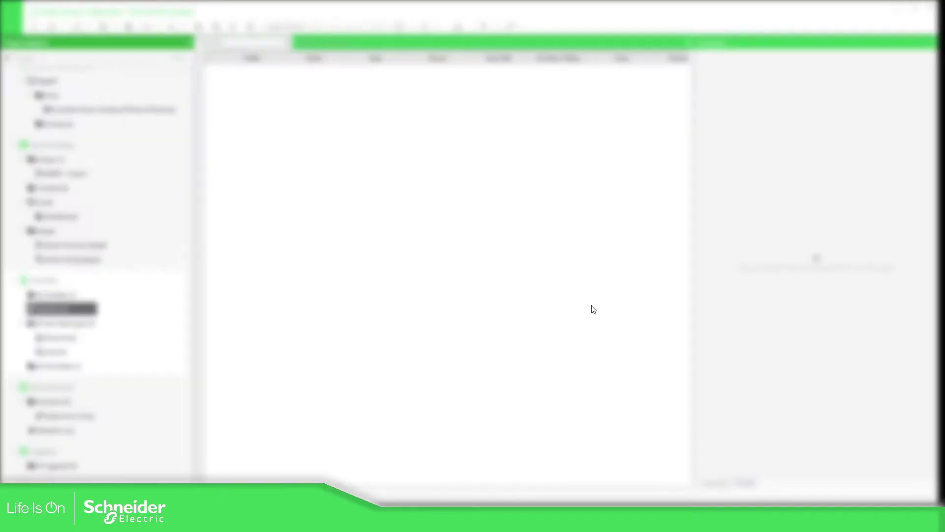
{"action": "left_click", "coordinate": [211, 72]}
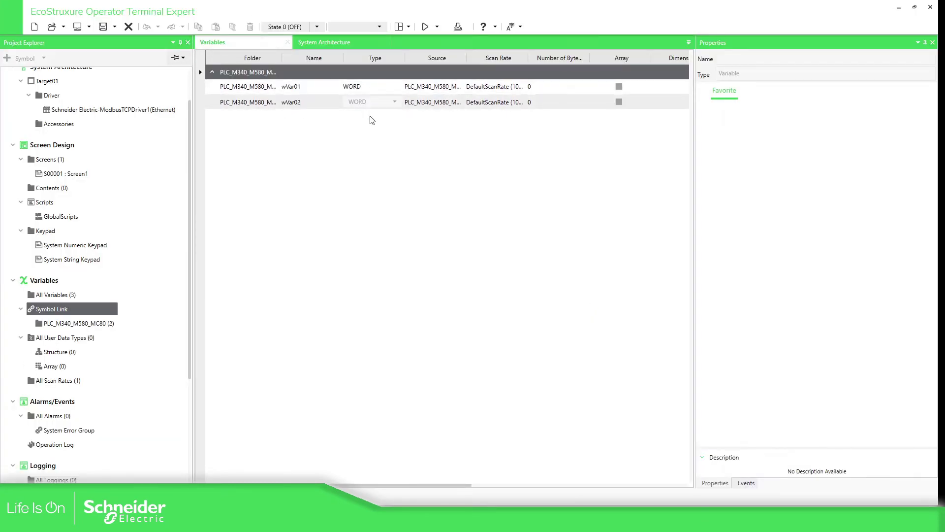
{"action": "left_click_drag", "start_coordinate": [397, 485], "coordinate": [608, 488]}
{"action": "left_click_drag", "start_coordinate": [608, 487], "coordinate": [609, 486]}
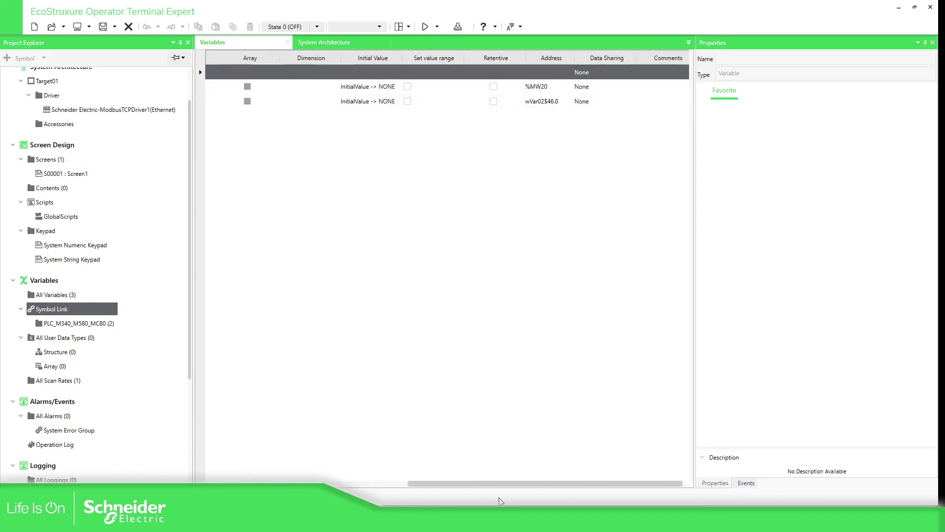
{"action": "left_click_drag", "start_coordinate": [542, 484], "coordinate": [330, 484]}
Open Screen1 and place a numeric display on the upper-left part of its canvas
{"action": "scroll", "coordinate": [83, 210], "scroll_direction": "up", "scroll_amount": 2}
{"action": "left_click", "coordinate": [67, 222]}
{"action": "double_click", "coordinate": [68, 224]}
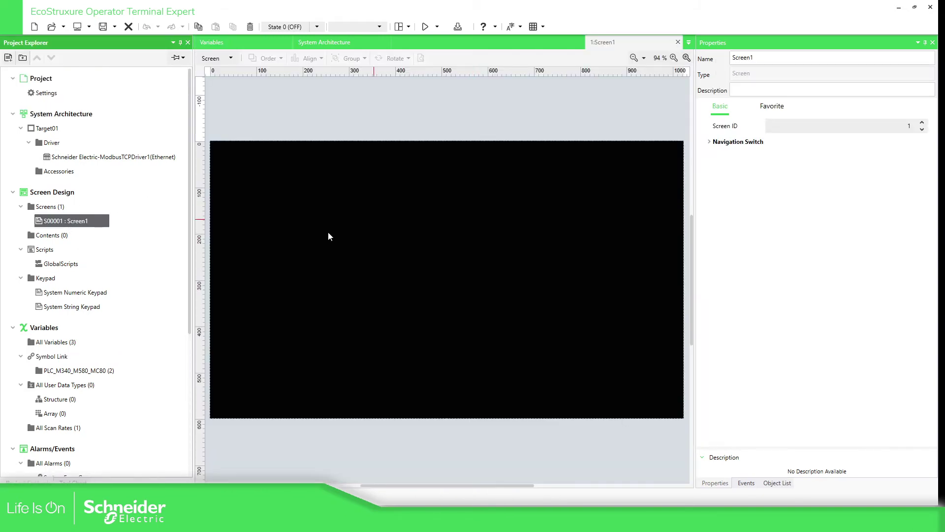
{"action": "left_click", "coordinate": [315, 238]}
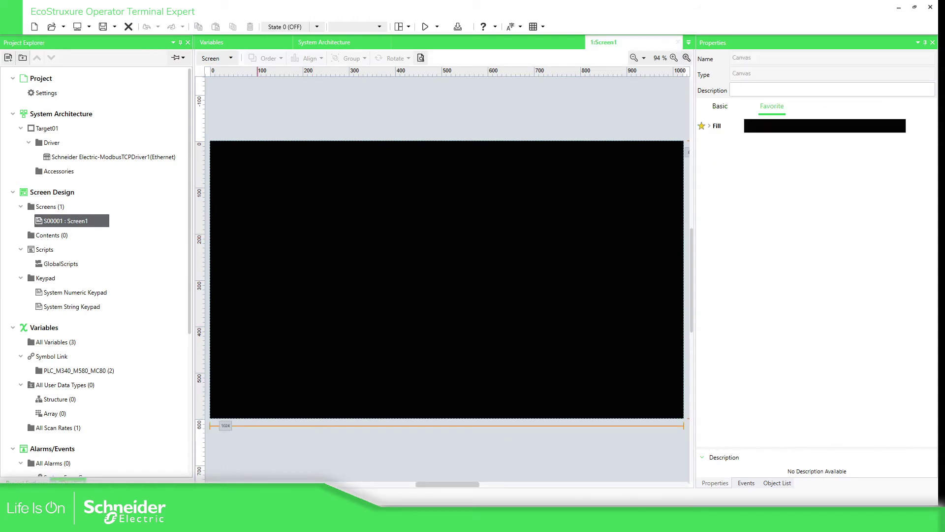
{"action": "left_click", "coordinate": [67, 480]}
{"action": "left_click", "coordinate": [25, 480]}
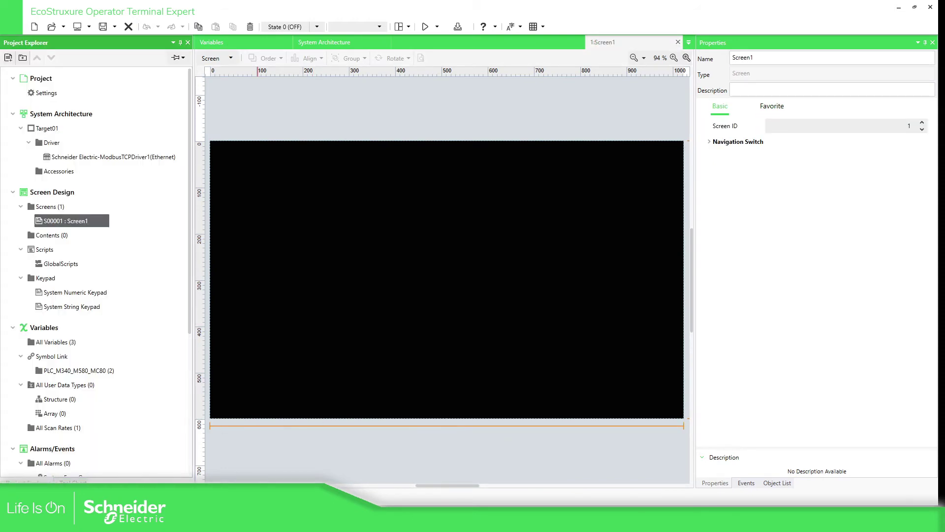
{"action": "left_click", "coordinate": [71, 480]}
{"action": "left_click_drag", "start_coordinate": [75, 271], "coordinate": [342, 201]}
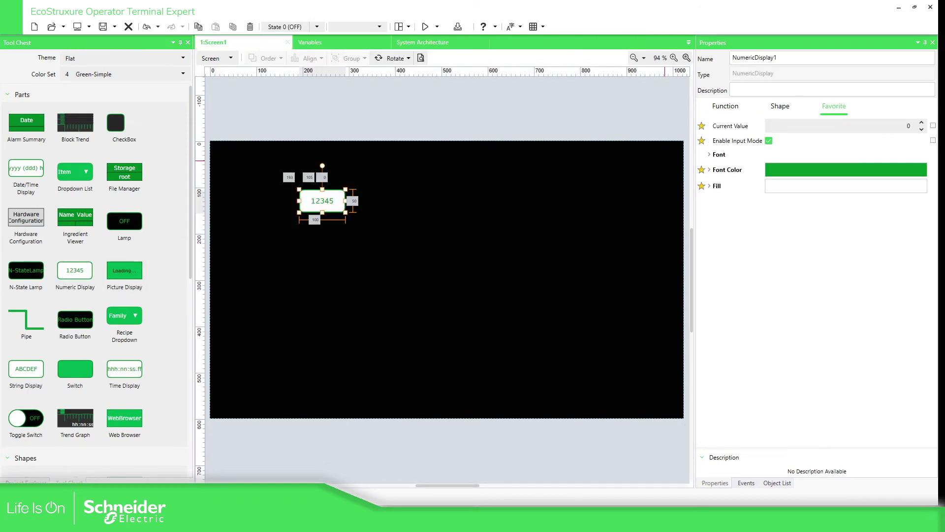
Link the numeric display's current value to the variable wVar01Direct with two-way direction
{"action": "left_click", "coordinate": [933, 125]}
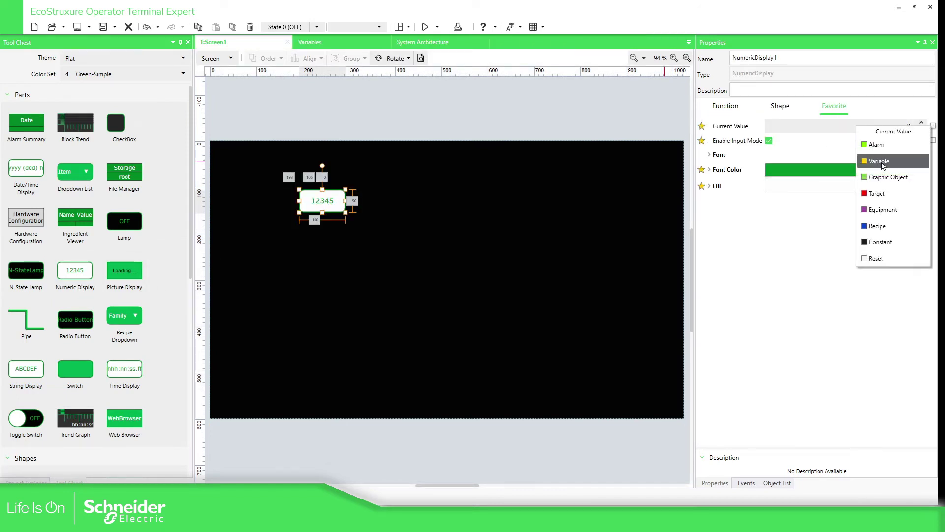
{"action": "left_click", "coordinate": [881, 162]}
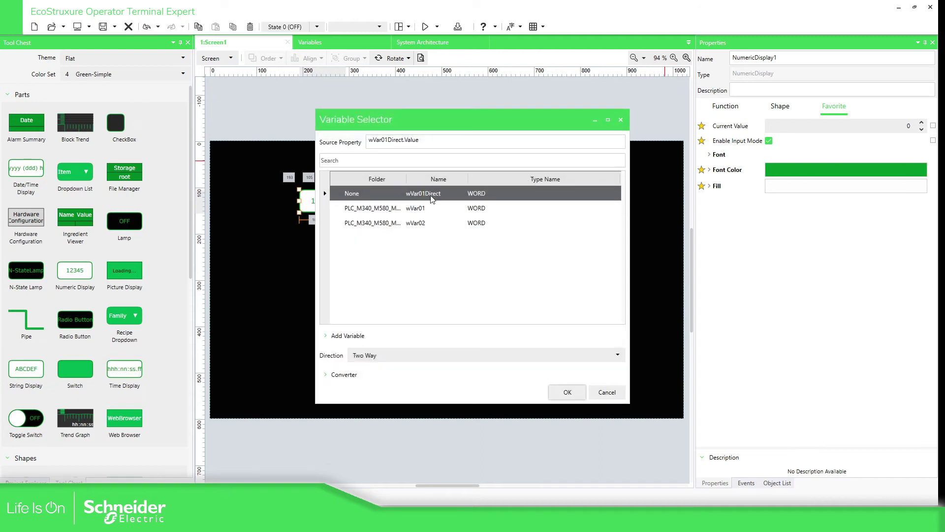
{"action": "left_click", "coordinate": [567, 392]}
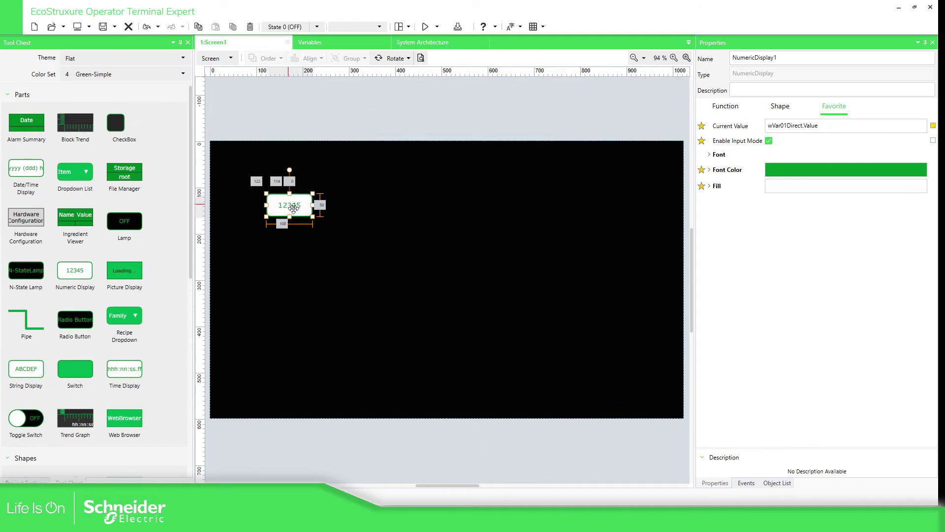
{"action": "left_click", "coordinate": [448, 126]}
Add a second numeric display at about X 435, Y 105 and link its current value to the imported variable wVar01
{"action": "left_click", "coordinate": [429, 197]}
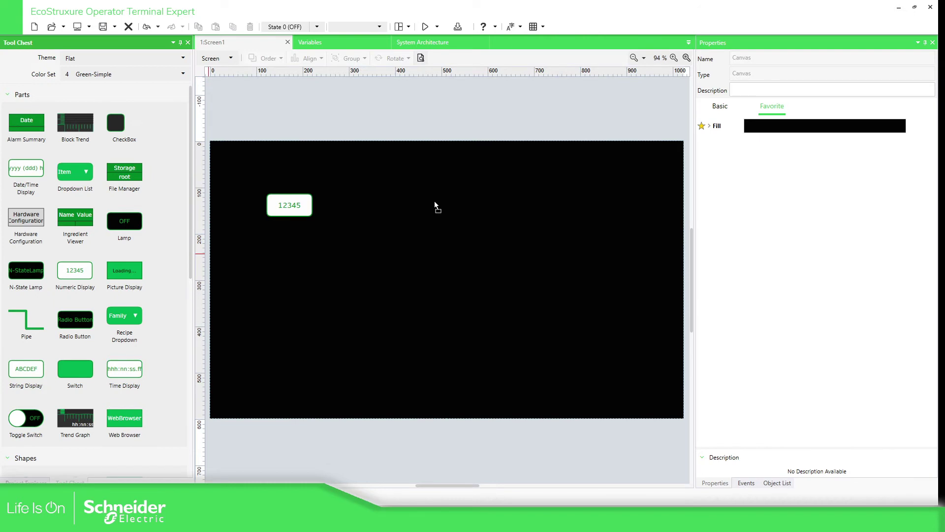
{"action": "left_click_drag", "start_coordinate": [434, 206], "coordinate": [436, 206]}
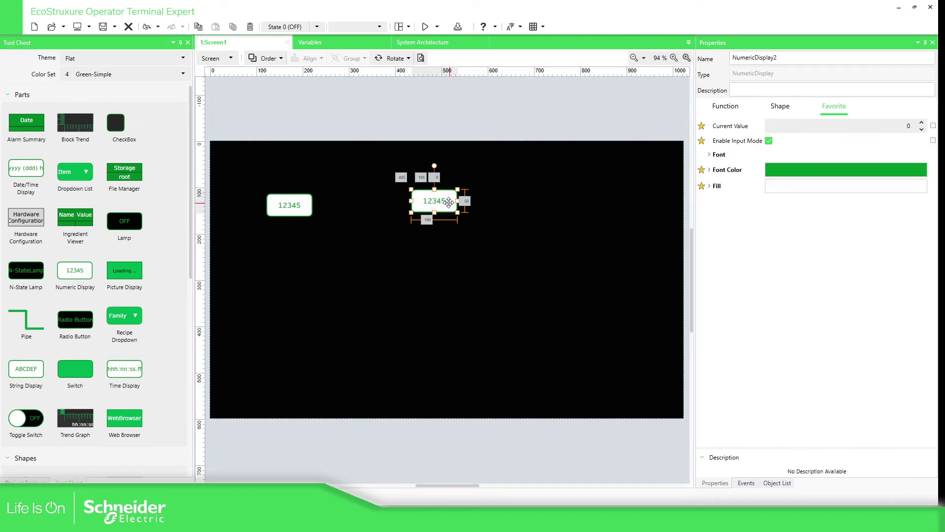
{"action": "left_click", "coordinate": [933, 126]}
{"action": "left_click", "coordinate": [888, 160]}
{"action": "left_click", "coordinate": [444, 210]}
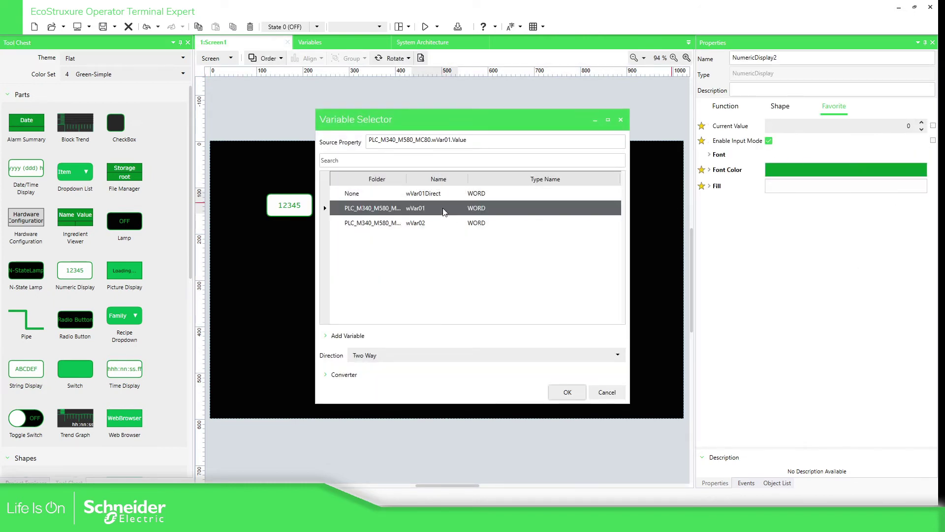
{"action": "left_click", "coordinate": [567, 392]}
{"action": "left_click", "coordinate": [482, 117]}
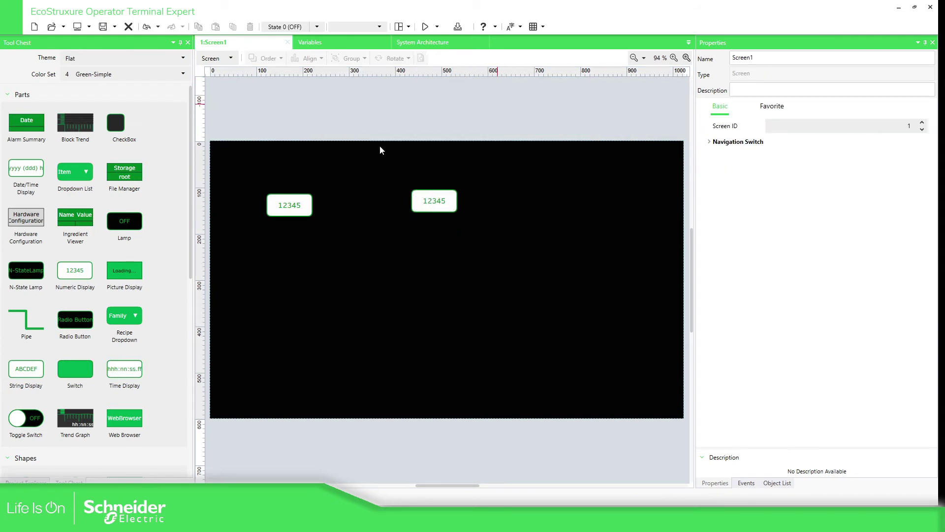
Add a third numeric display directly below the second one and link its current value to the imported variable wVar02
{"action": "left_click_drag", "start_coordinate": [75, 275], "coordinate": [442, 232]}
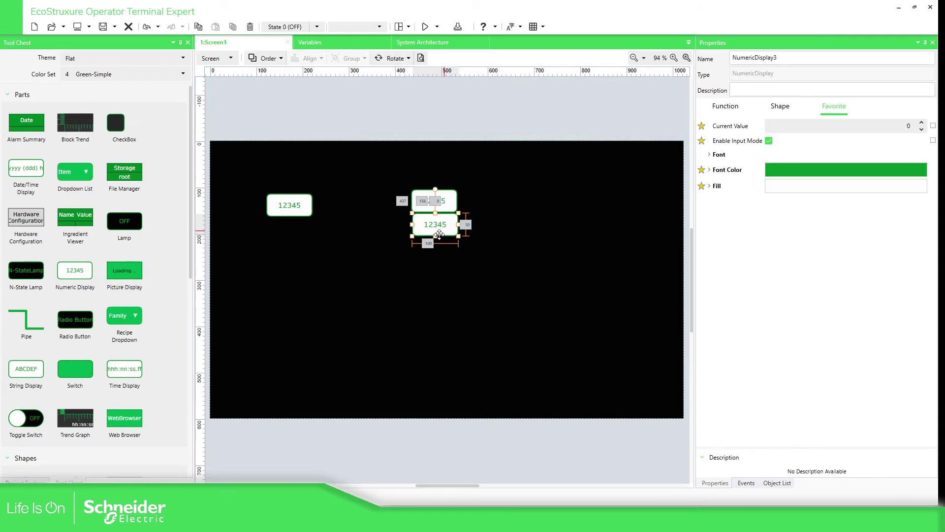
{"action": "left_click", "coordinate": [933, 126]}
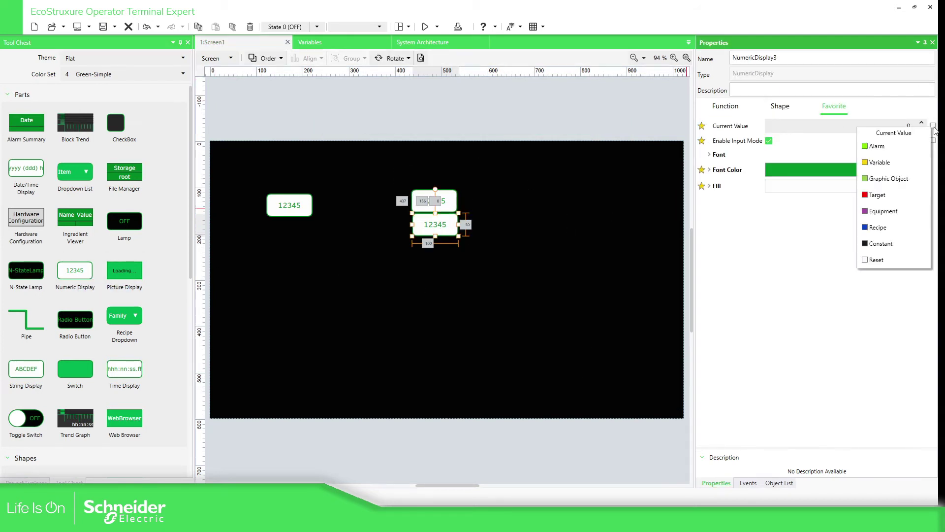
{"action": "left_click", "coordinate": [881, 162]}
{"action": "left_click", "coordinate": [517, 222]}
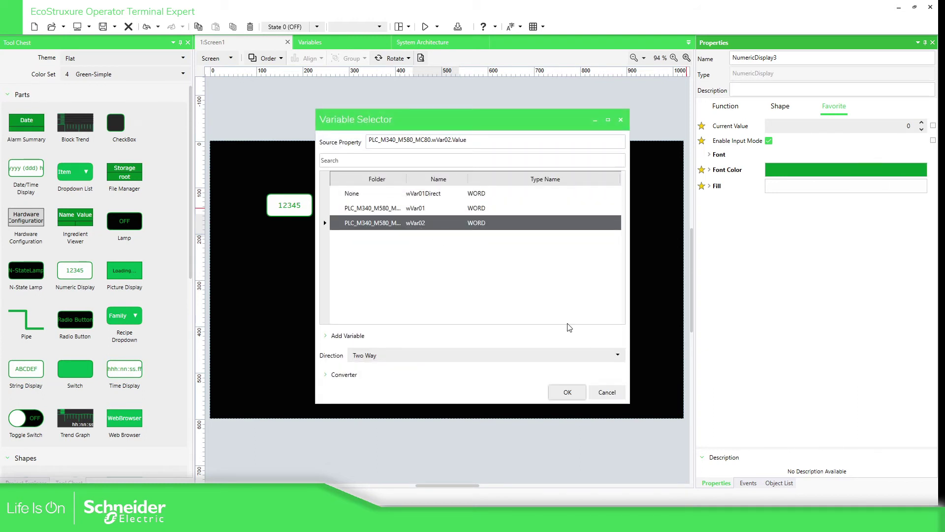
{"action": "left_click", "coordinate": [567, 392]}
{"action": "left_click", "coordinate": [569, 122]}
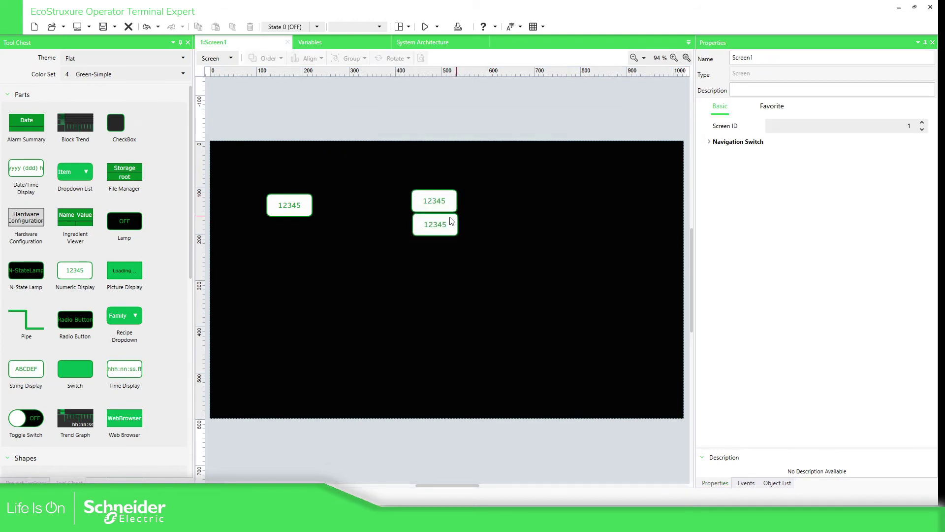
Start the HMI project in Simulate mode, not Device Simulate, and reposition the simulation window
{"action": "left_click", "coordinate": [438, 27]}
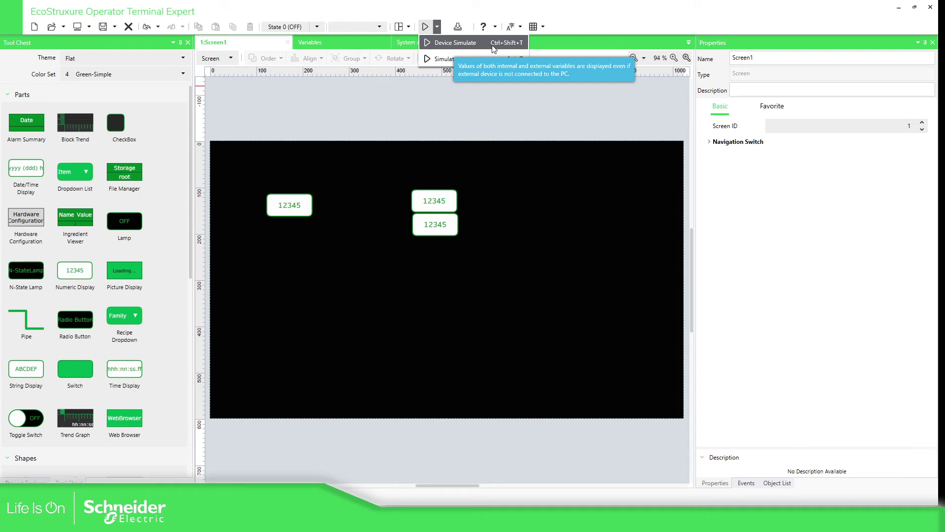
{"action": "left_click", "coordinate": [435, 61]}
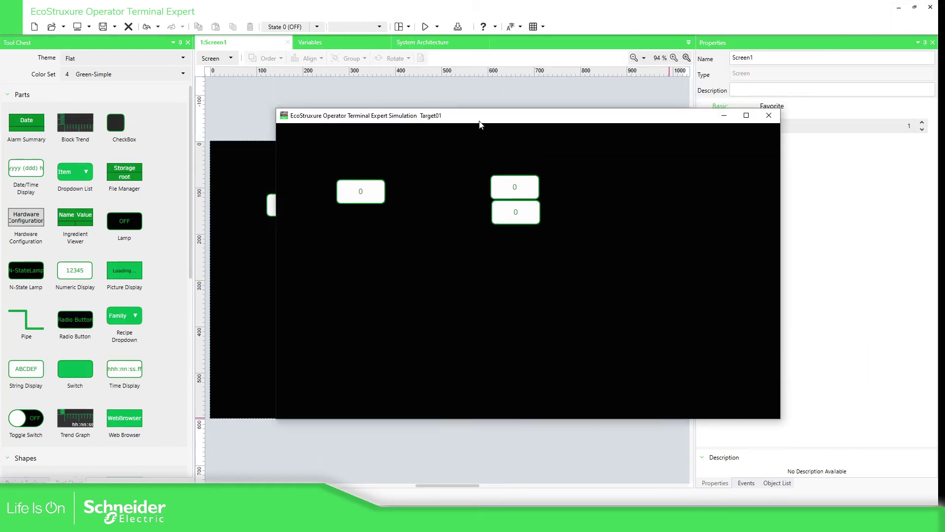
{"action": "left_click_drag", "start_coordinate": [481, 125], "coordinate": [553, 110]}
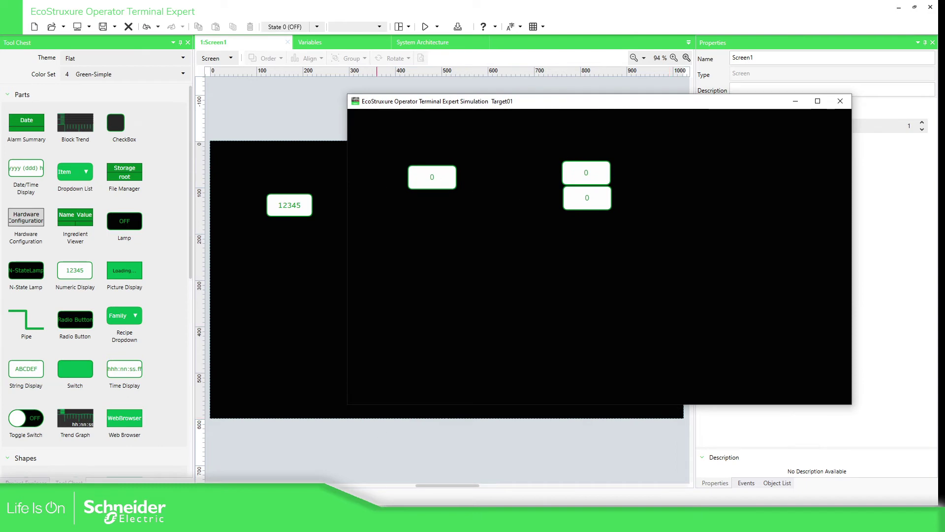
Switch to Control Expert, display the animation table, and place the HMI simulation window below its variable rows
{"action": "left_click", "coordinate": [496, 479]}
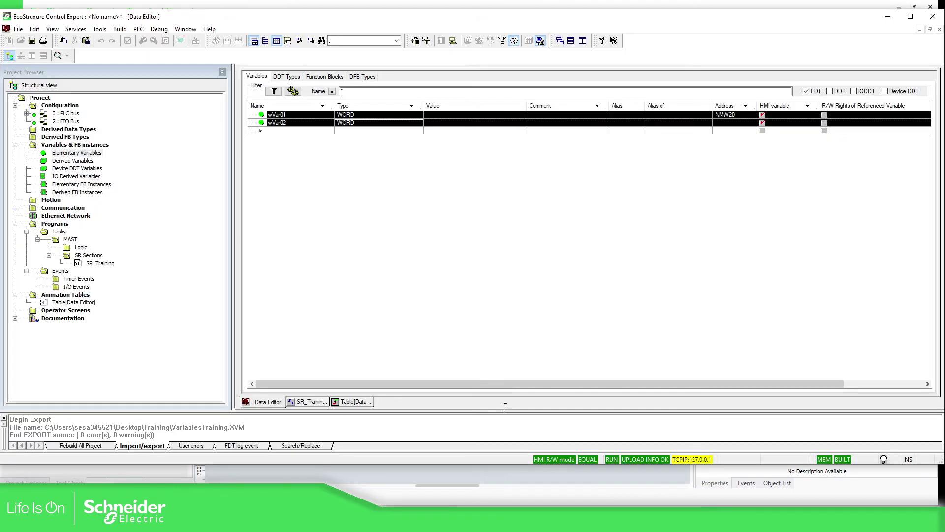
{"action": "left_click", "coordinate": [351, 401]}
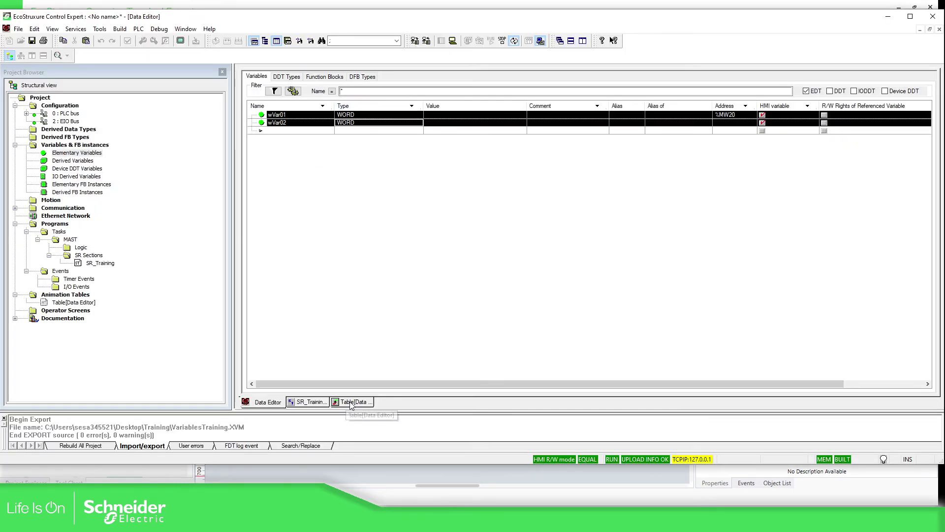
{"action": "left_click", "coordinate": [487, 522]}
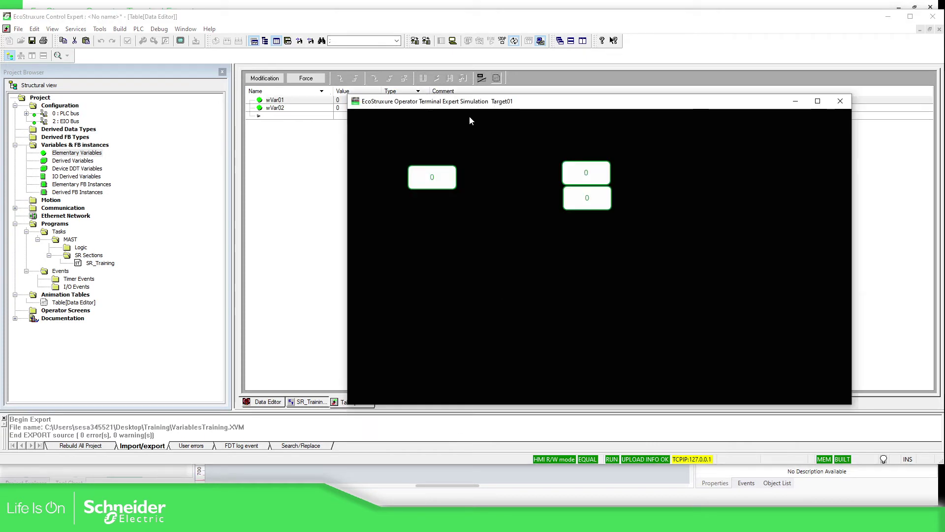
{"action": "left_click_drag", "start_coordinate": [435, 106], "coordinate": [430, 160]}
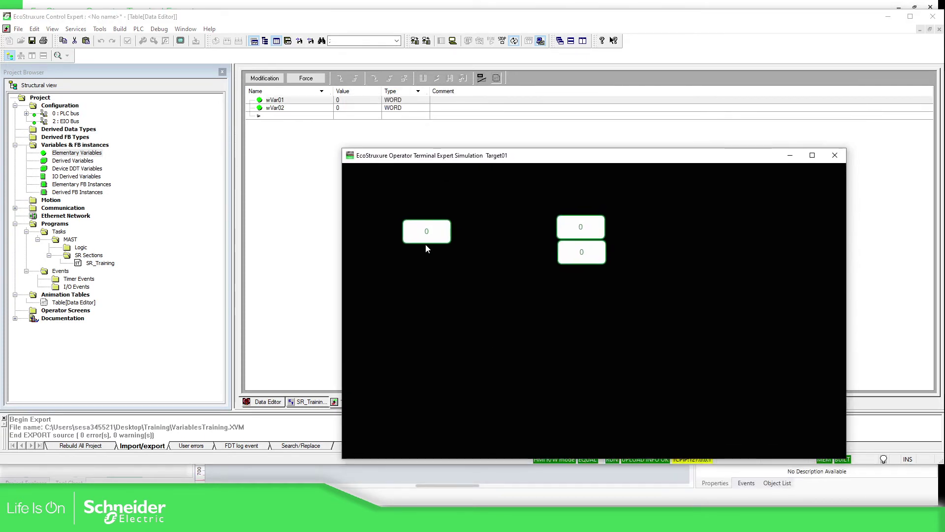
In the HMI simulation, enter 45 in the direct-address display and 87 in the imported wVar01 display
{"action": "left_click", "coordinate": [427, 232]}
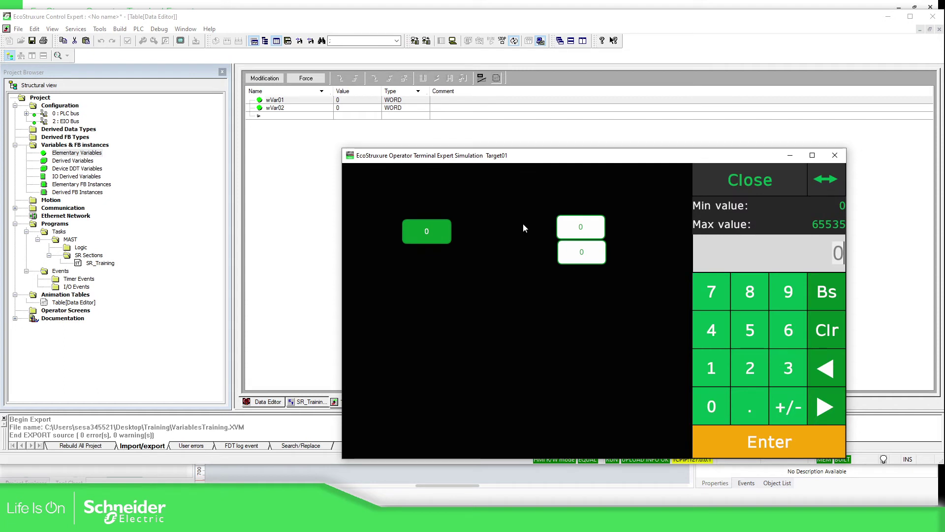
{"action": "type", "text": "45"}
{"action": "key", "text": "Return"}
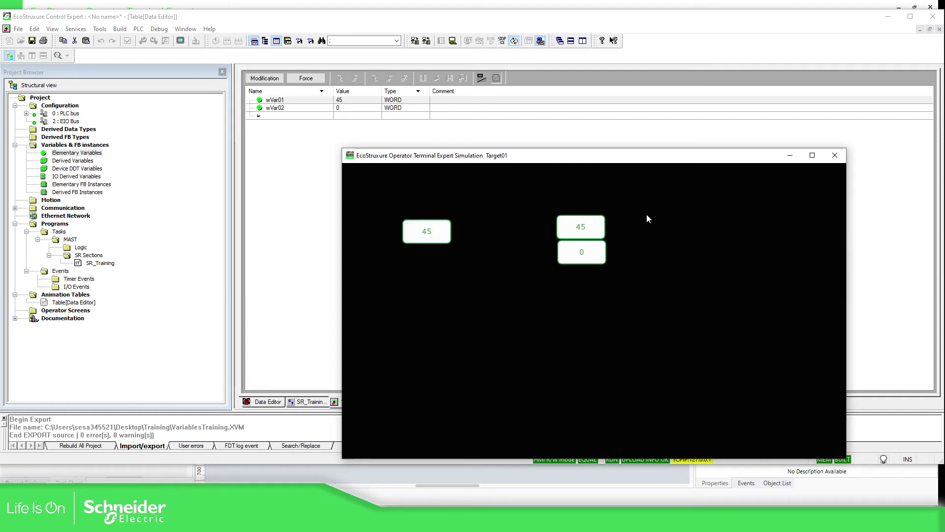
{"action": "left_click", "coordinate": [579, 230]}
{"action": "type", "text": "87"}
{"action": "key", "text": "Return"}
Enter 456 in the simulated wVar02 display and minimize the simulation window
{"action": "left_click", "coordinate": [569, 250]}
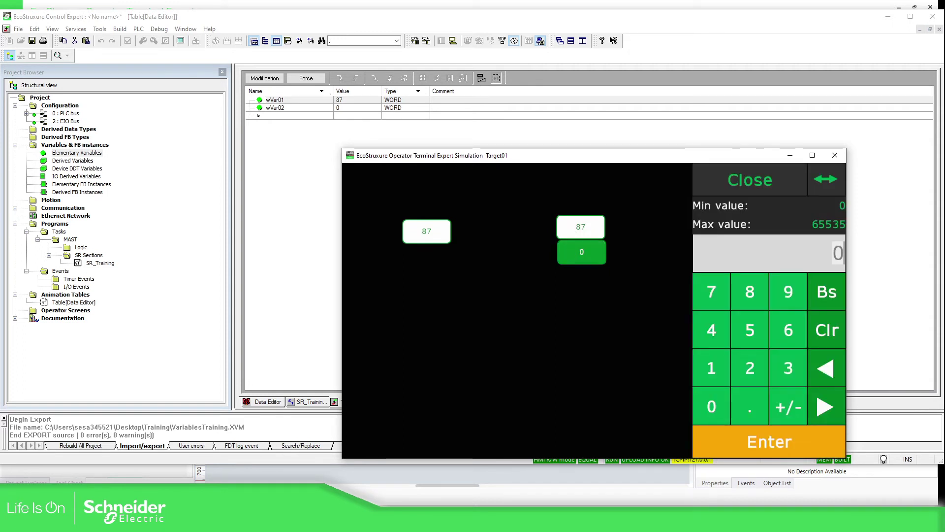
{"action": "type", "text": "456"}
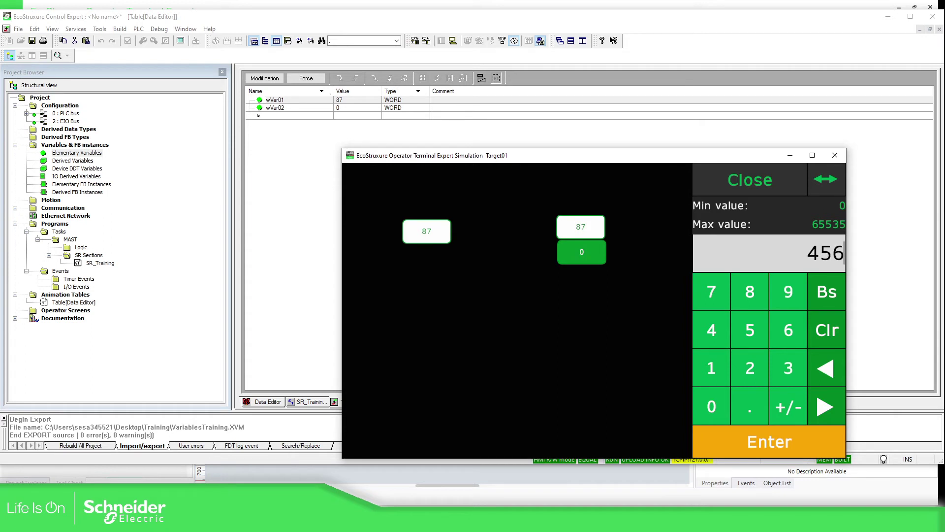
{"action": "key", "text": "Return"}
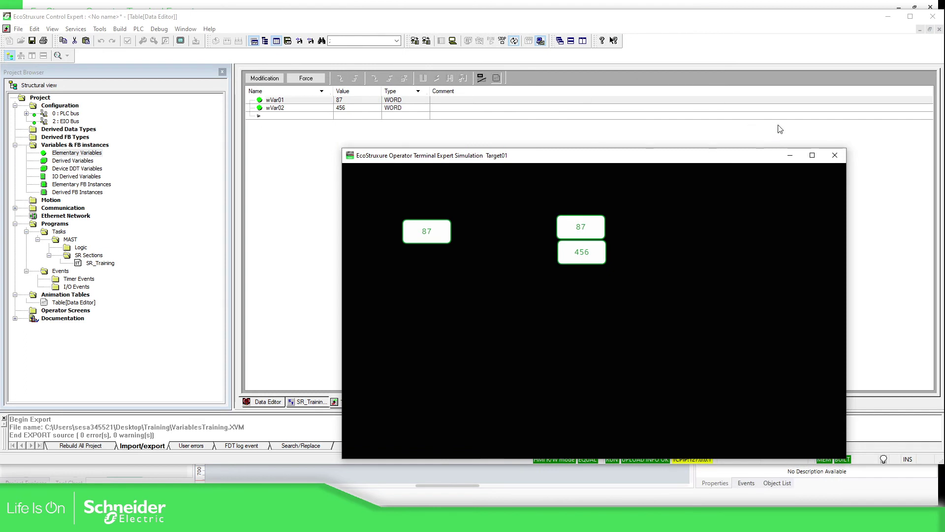
{"action": "left_click", "coordinate": [790, 155]}
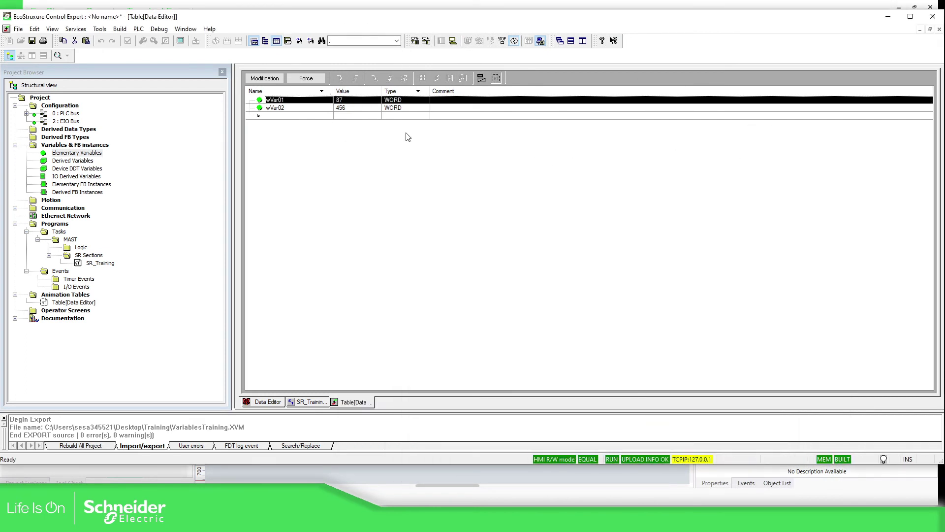
Disconnect Control Expert from the simulated PLC and add a WORD variable wVar03 enabled as an HMI variable
{"action": "left_click", "coordinate": [453, 41]}
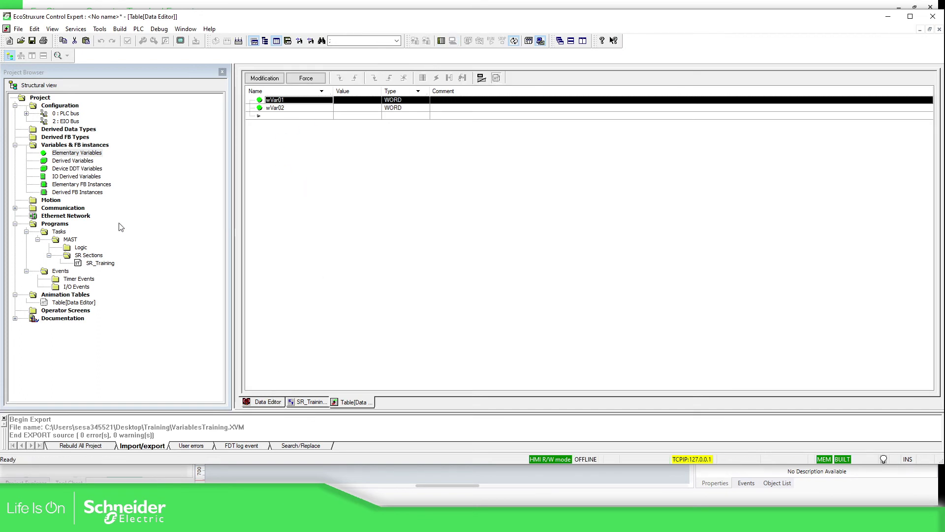
{"action": "left_click", "coordinate": [273, 402]}
{"action": "left_click", "coordinate": [289, 130]}
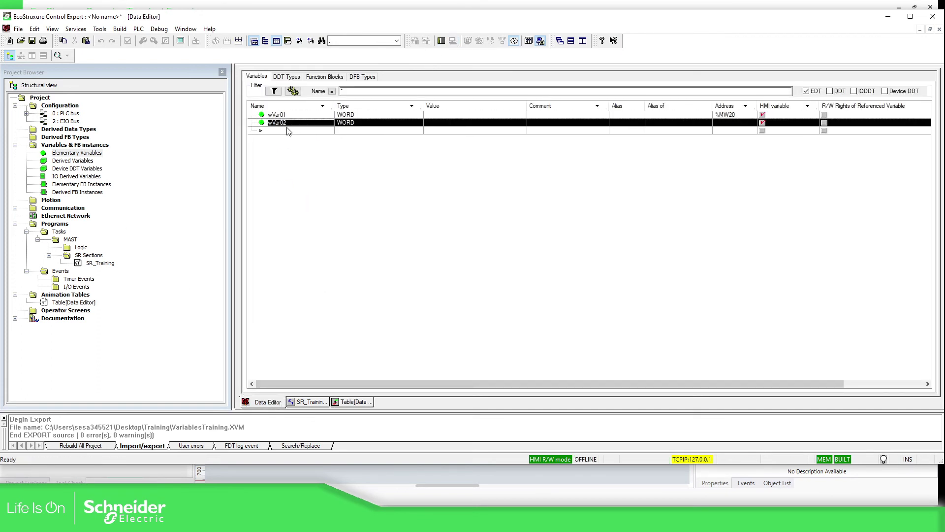
{"action": "left_click", "coordinate": [289, 131]}
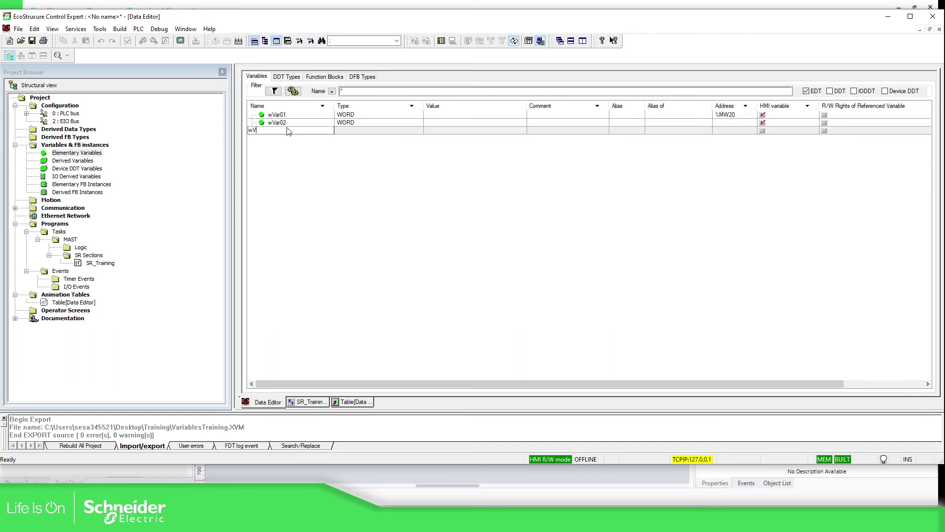
{"action": "key", "text": "Return"}
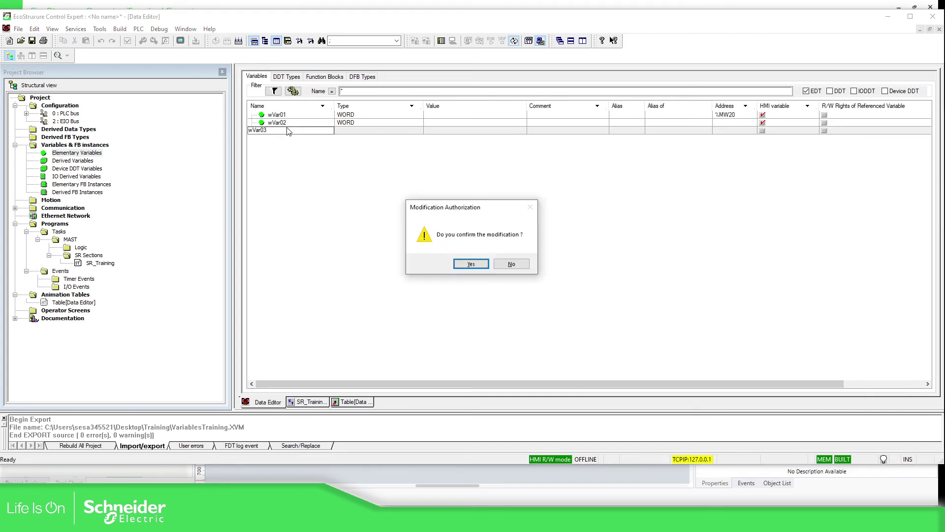
{"action": "left_click", "coordinate": [468, 264]}
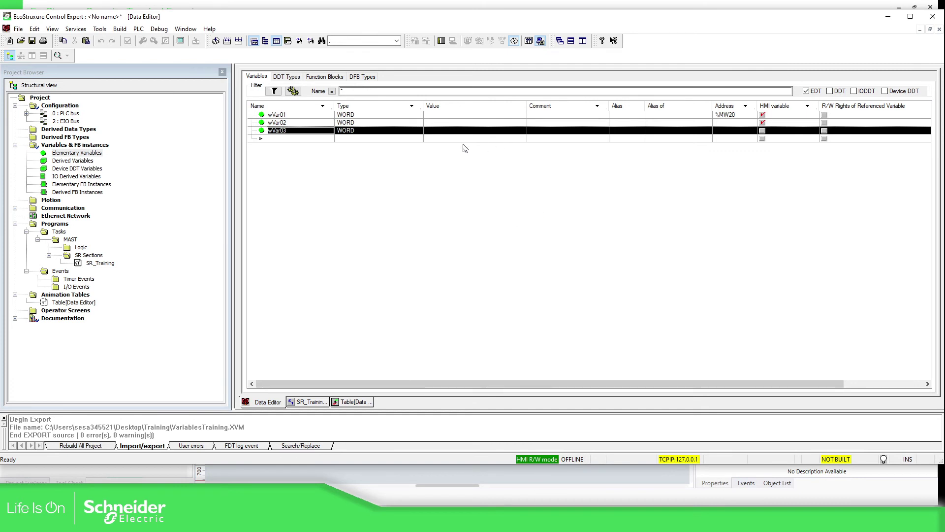
{"action": "left_click", "coordinate": [764, 132]}
Analyze the Control Expert project and rebuild it completely
{"action": "left_click", "coordinate": [312, 115], "text": "shift"}
{"action": "right_click", "coordinate": [313, 115]}
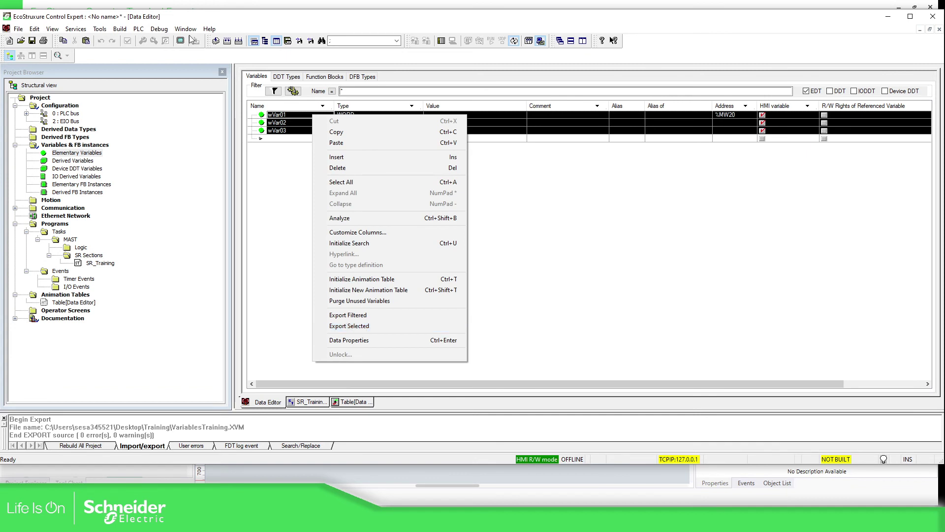
{"action": "left_click", "coordinate": [216, 40]}
{"action": "left_click", "coordinate": [239, 42]}
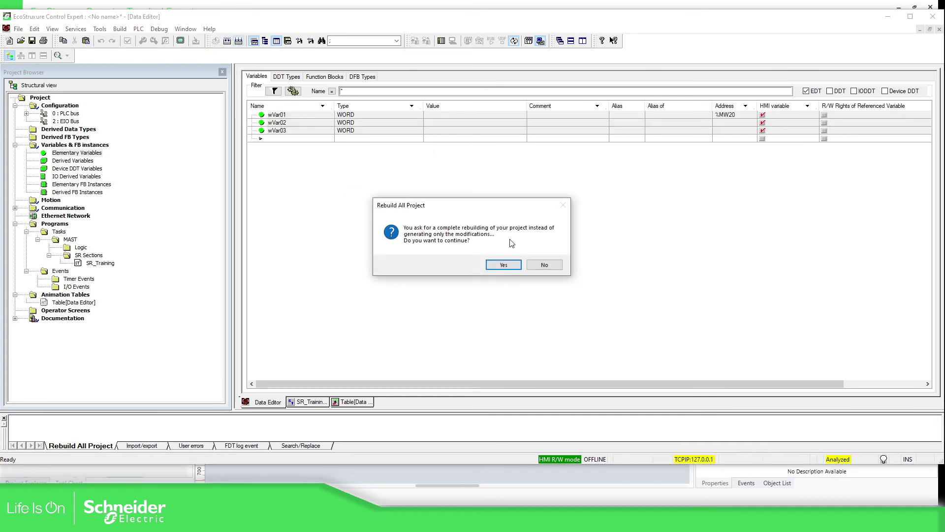
{"action": "left_click", "coordinate": [504, 264]}
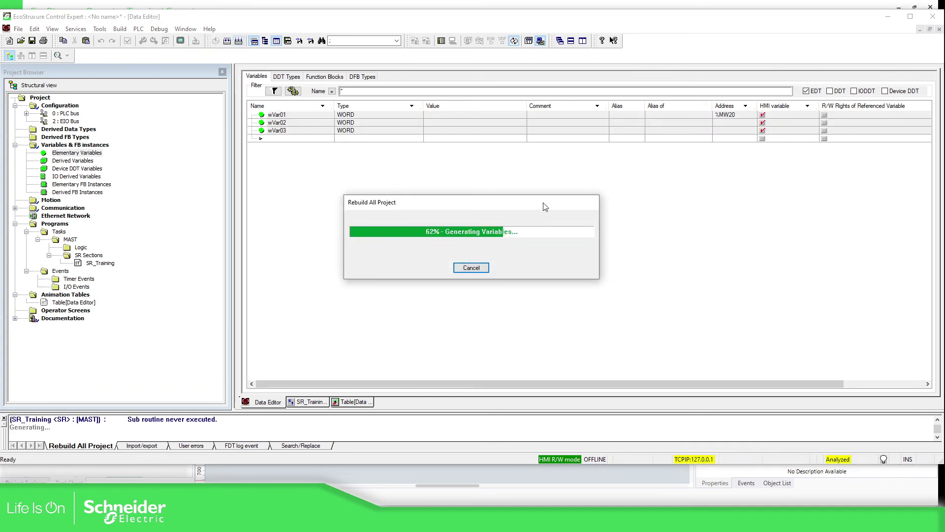
Export wVar01, wVar02 and wVar03 as a data mapping file named VariablesTraining2.XVM in the Training folder
{"action": "key", "text": "ctrl+a"}
{"action": "right_click", "coordinate": [311, 119]}
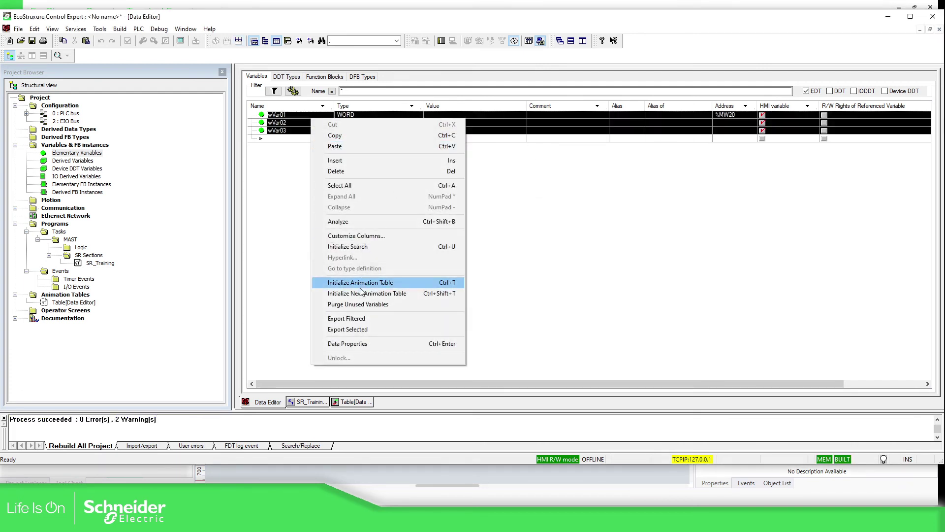
{"action": "left_click", "coordinate": [359, 329]}
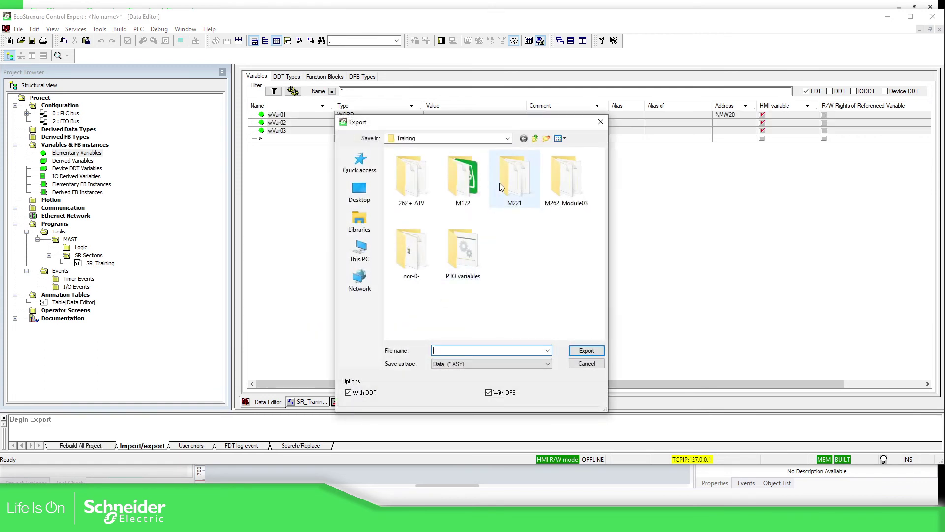
{"action": "left_click", "coordinate": [493, 363]}
{"action": "left_click", "coordinate": [480, 391]}
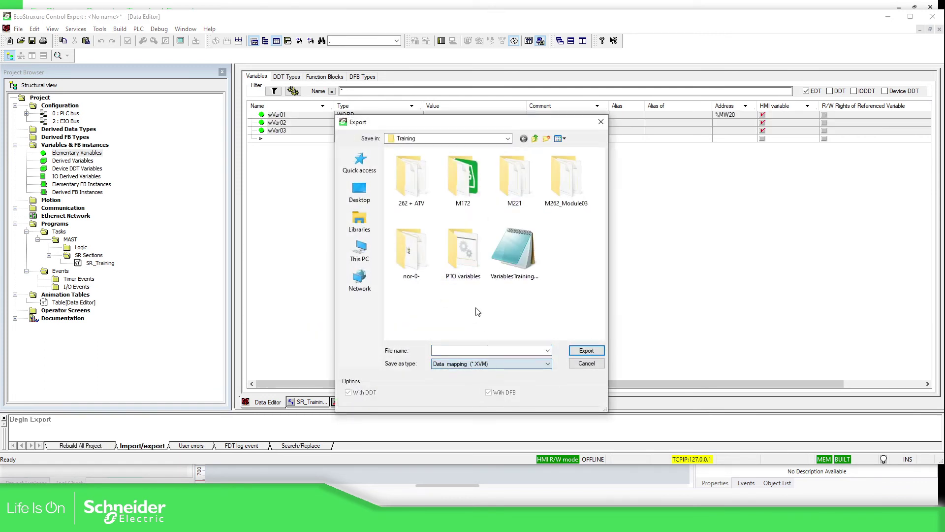
{"action": "left_click", "coordinate": [515, 251]}
{"action": "double_click", "coordinate": [470, 350]}
{"action": "left_click", "coordinate": [473, 350]}
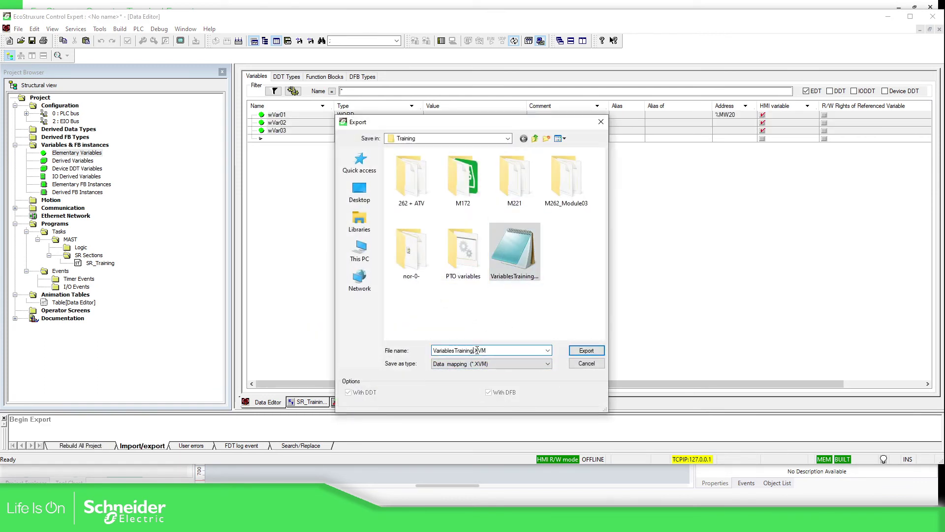
{"action": "type", "text": "2"}
{"action": "left_click", "coordinate": [587, 350]}
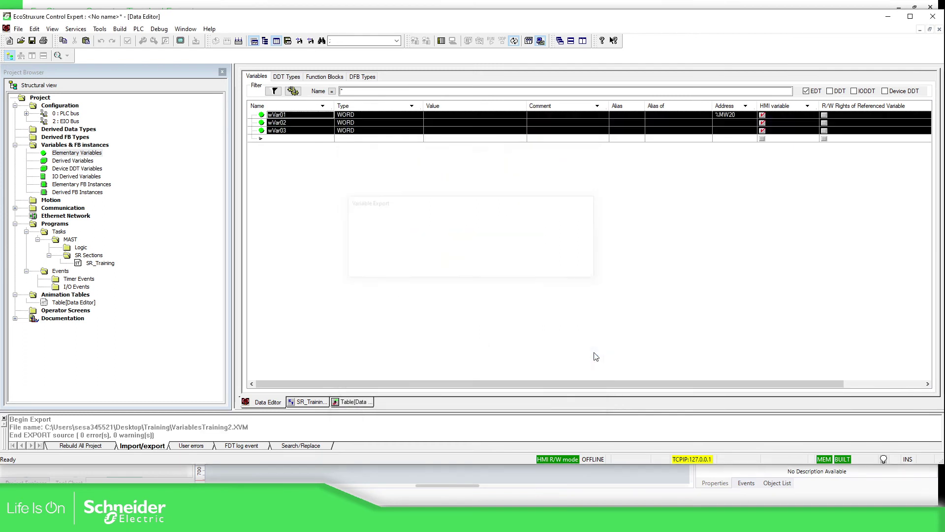
Reconnect to the simulated PLC, transfer the rebuilt project to it, and put it in RUN
{"action": "left_click", "coordinate": [442, 40]}
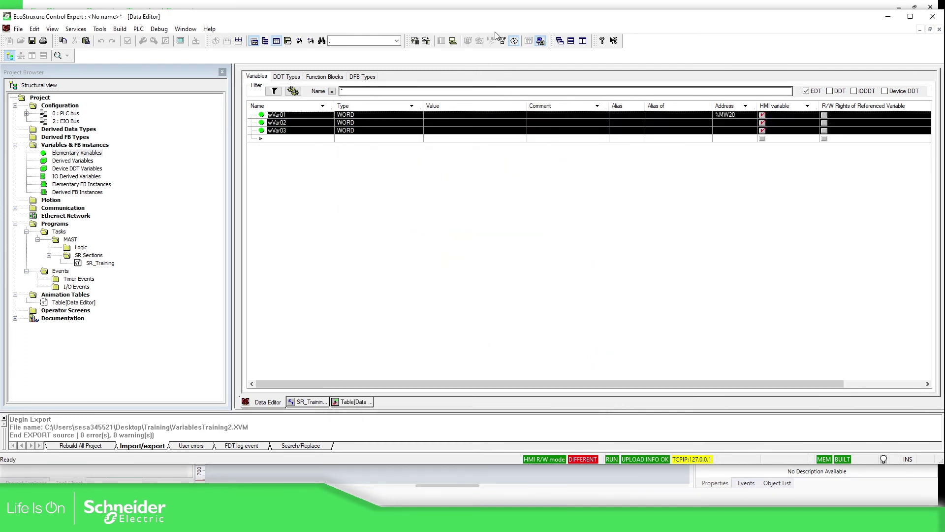
{"action": "left_click", "coordinate": [440, 40]}
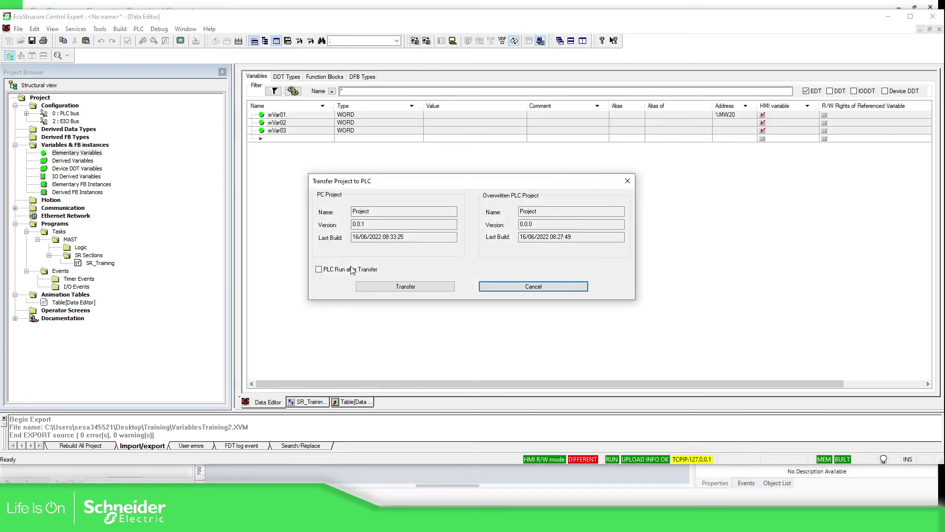
{"action": "left_click", "coordinate": [391, 286]}
{"action": "key", "text": "Return"}
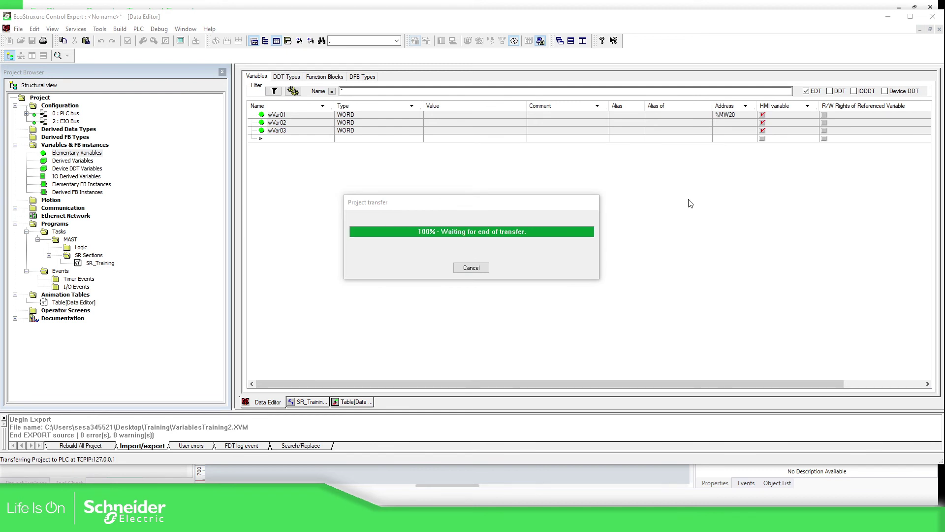
{"action": "left_click", "coordinate": [472, 275]}
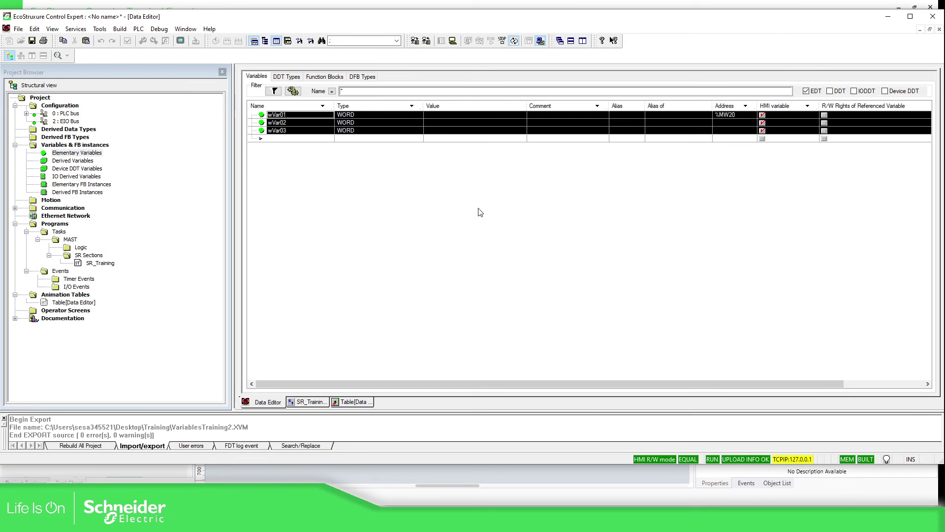
Switch to Operator Terminal Expert and open the PLC_M340_M580_MC80 symbol link folder in the project explorer
{"action": "left_click", "coordinate": [404, 476]}
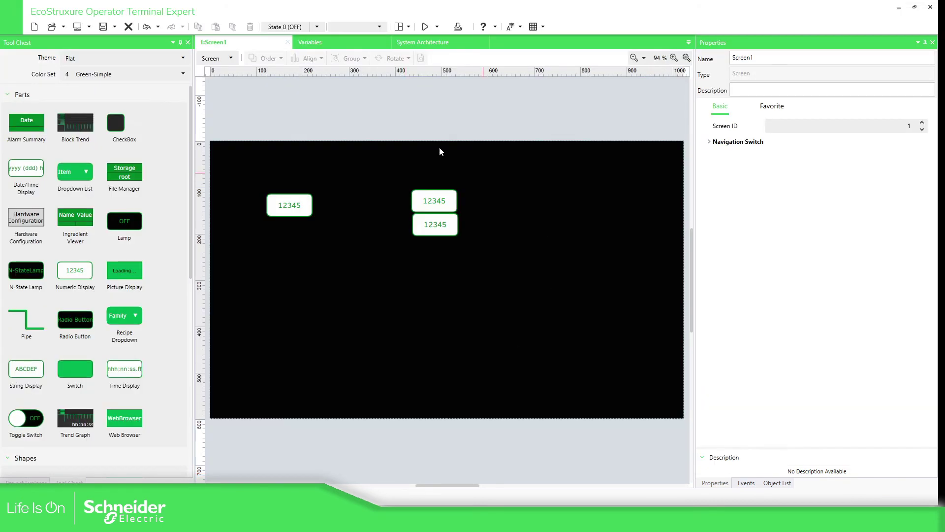
{"action": "scroll", "coordinate": [147, 285], "scroll_direction": "down", "scroll_amount": 5}
{"action": "left_click", "coordinate": [26, 481]}
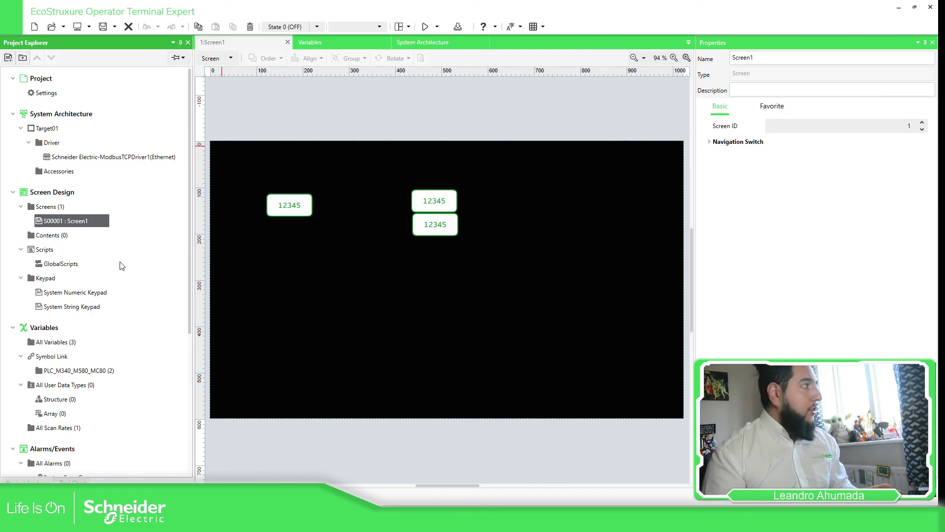
{"action": "scroll", "coordinate": [122, 265], "scroll_direction": "down", "scroll_amount": 4}
{"action": "scroll", "coordinate": [122, 266], "scroll_direction": "down", "scroll_amount": 5}
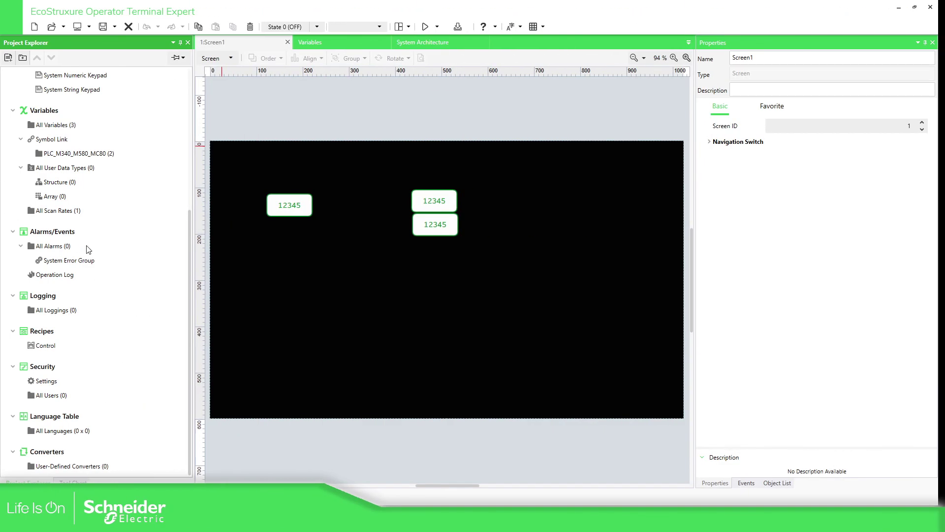
{"action": "double_click", "coordinate": [68, 157]}
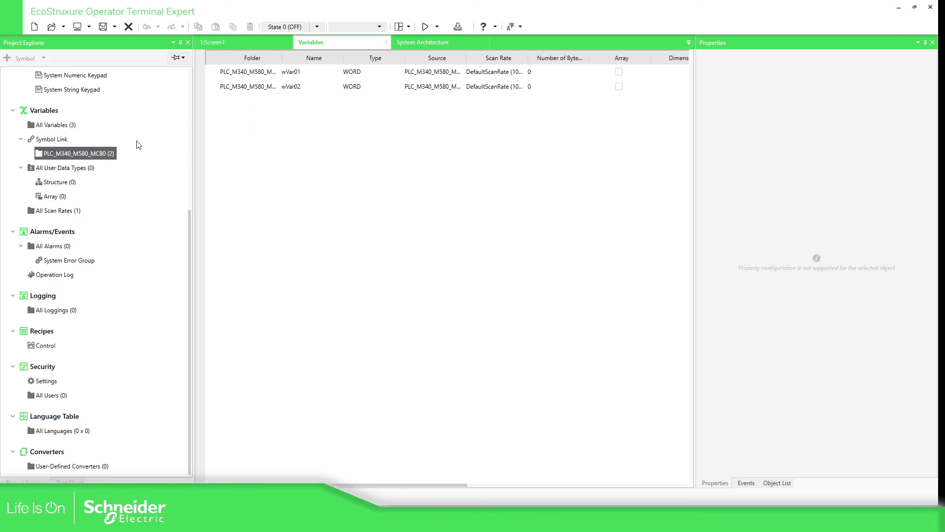
Delete the PLC_M340_M580_MC80 symbol link folder with its imported variables
{"action": "left_click", "coordinate": [58, 141]}
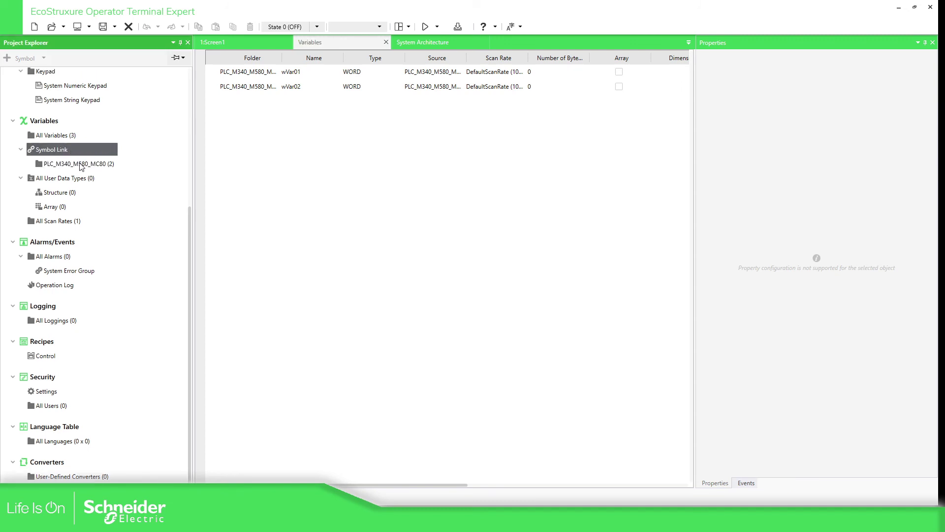
{"action": "left_click", "coordinate": [241, 74]}
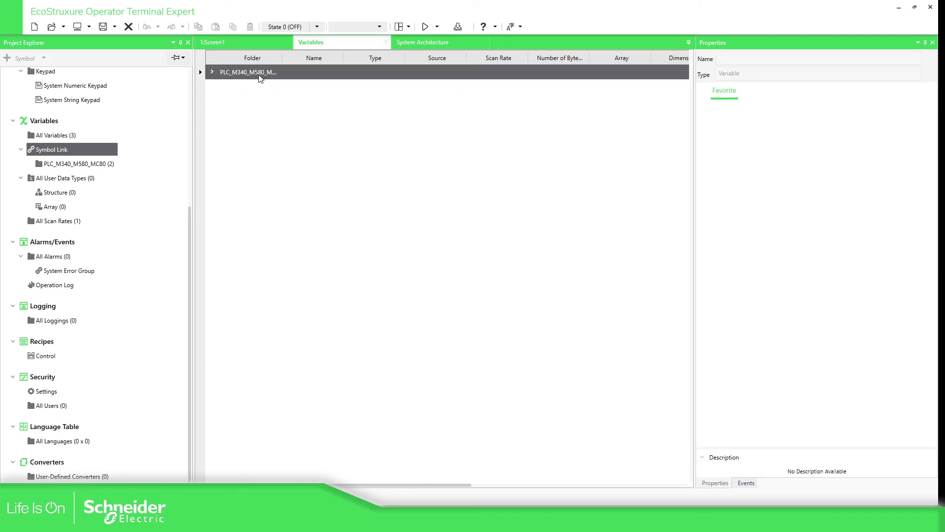
{"action": "left_click", "coordinate": [92, 166]}
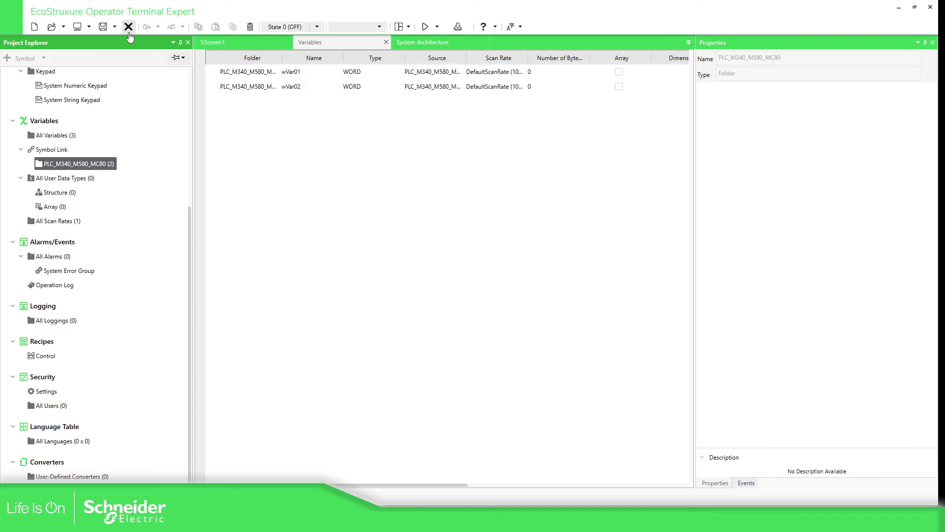
{"action": "left_click", "coordinate": [251, 28]}
{"action": "left_click", "coordinate": [465, 289]}
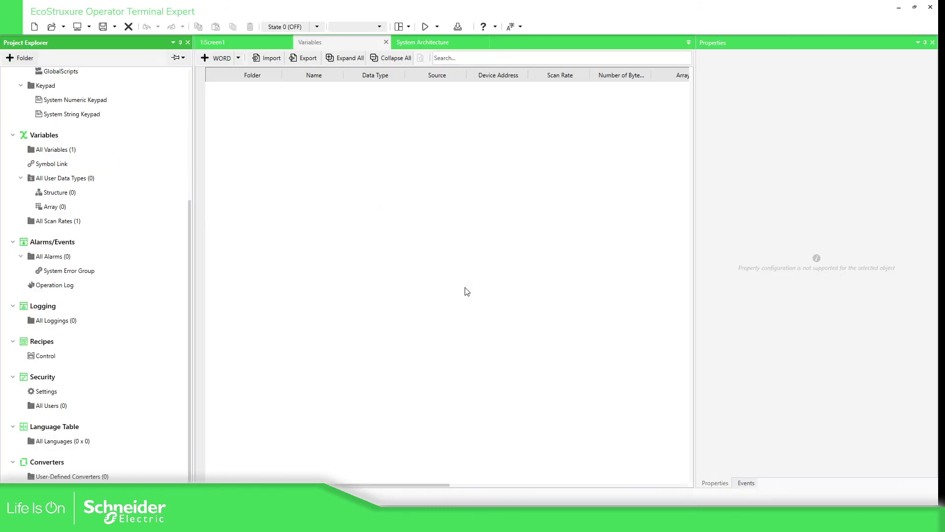
Check the variable link of the upper stacked numeric display on Screen1 after the symbol folder's deletion
{"action": "left_click", "coordinate": [53, 165]}
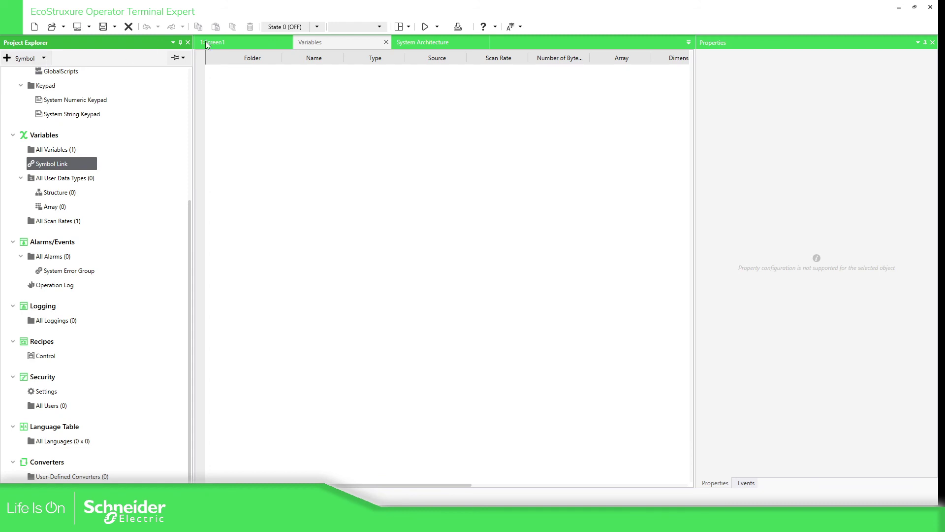
{"action": "left_click", "coordinate": [228, 40]}
{"action": "left_click", "coordinate": [446, 199]}
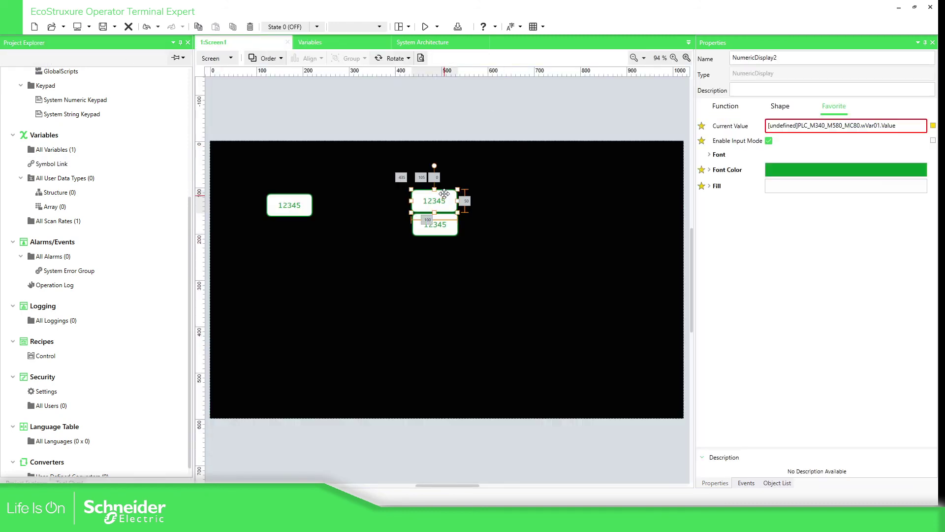
Import VariablesTraining2.XVM as an XVM EcoStruxure Control Expert file for PLC_M340_M580_MC80 and select wVar03 among the imported symbols
{"action": "left_click", "coordinate": [52, 165]}
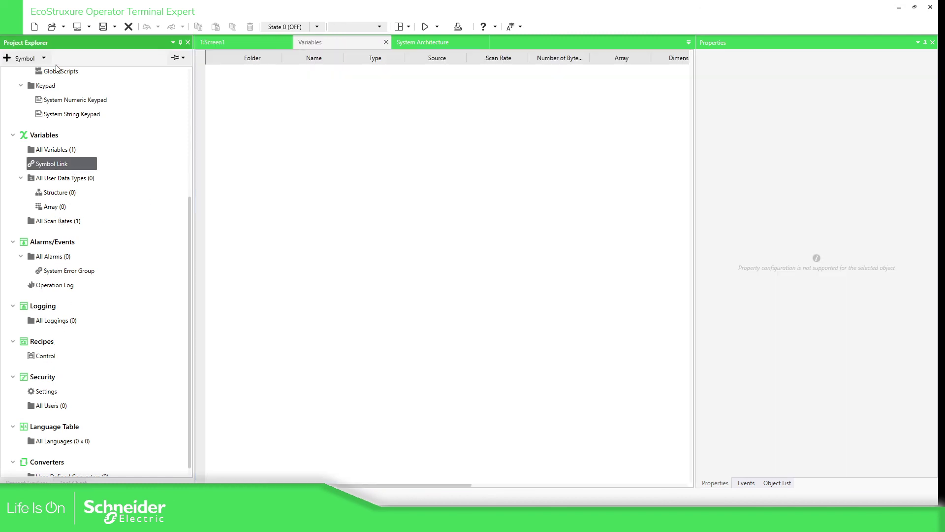
{"action": "left_click", "coordinate": [14, 58]}
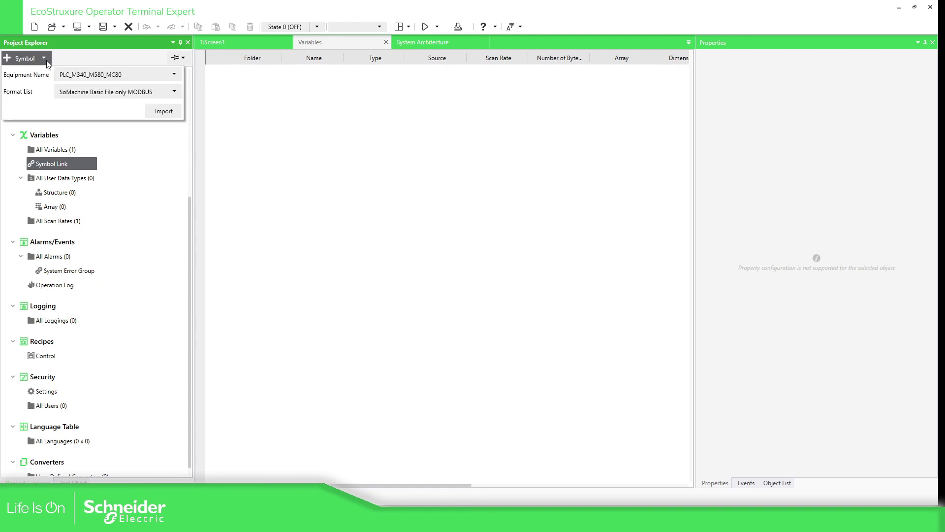
{"action": "left_click", "coordinate": [79, 91]}
{"action": "left_click", "coordinate": [115, 155]}
{"action": "left_click", "coordinate": [162, 111]}
{"action": "left_click", "coordinate": [569, 227]}
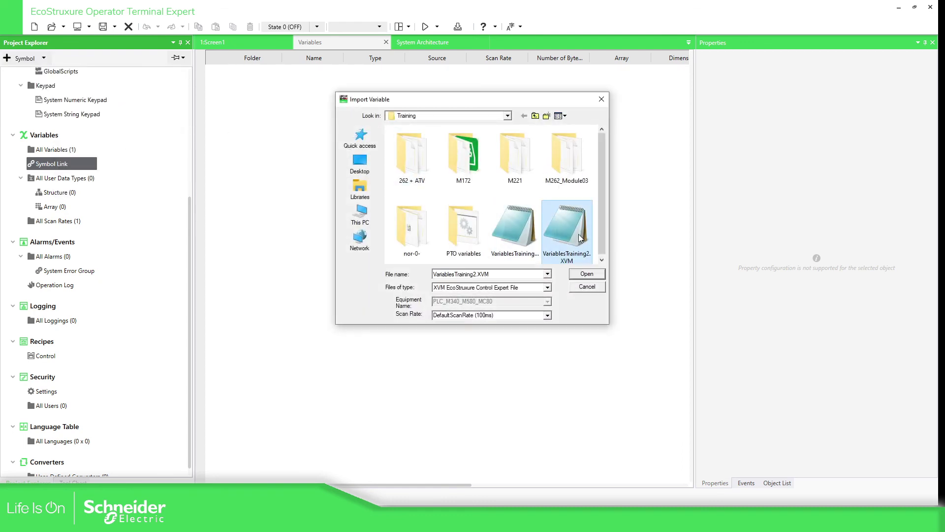
{"action": "left_click", "coordinate": [586, 277]}
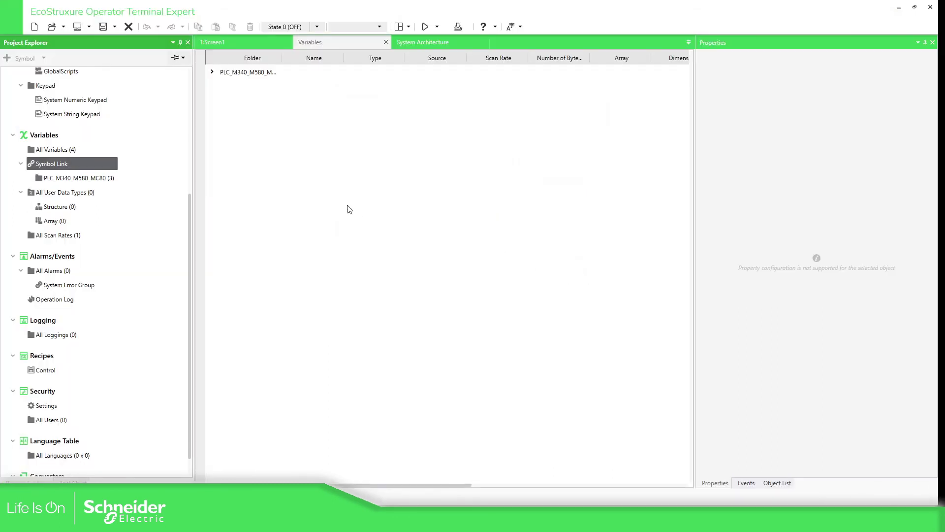
{"action": "left_click", "coordinate": [212, 73]}
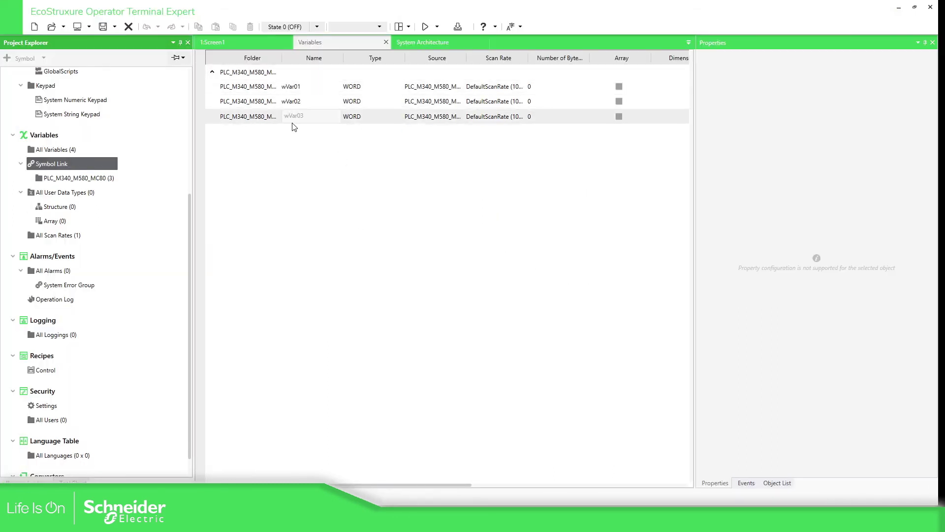
{"action": "left_click", "coordinate": [289, 117]}
Duplicate the lower of the two stacked numeric displays on Screen1 and place the copy directly beneath it
{"action": "scroll", "coordinate": [59, 151], "scroll_direction": "up", "scroll_amount": 3}
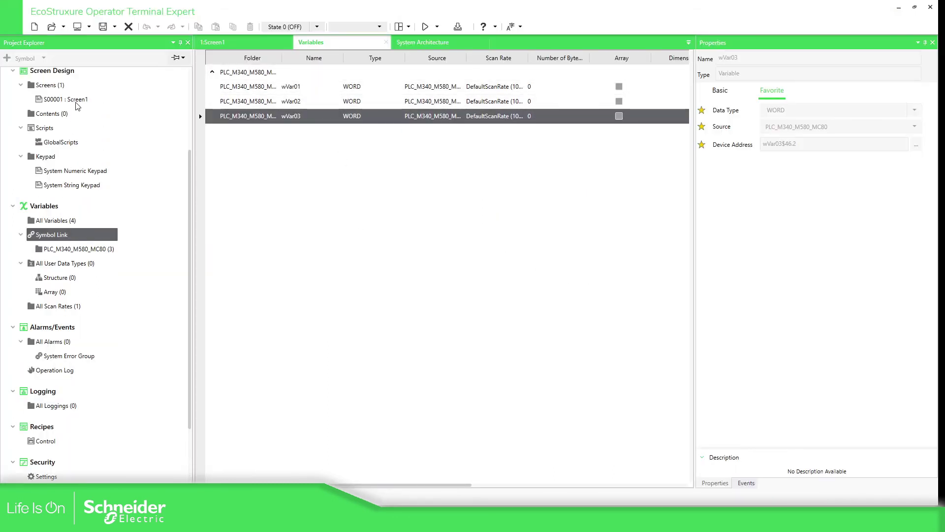
{"action": "double_click", "coordinate": [76, 100]}
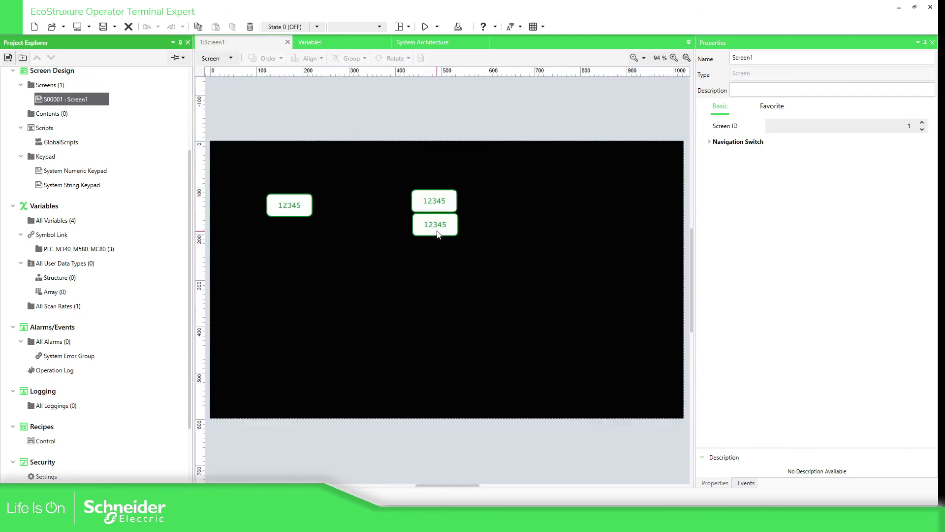
{"action": "left_click", "coordinate": [438, 234]}
{"action": "left_click", "coordinate": [199, 27]}
{"action": "left_click", "coordinate": [215, 27]}
{"action": "left_click", "coordinate": [436, 255]}
{"action": "left_click_drag", "start_coordinate": [436, 255], "coordinate": [437, 250]}
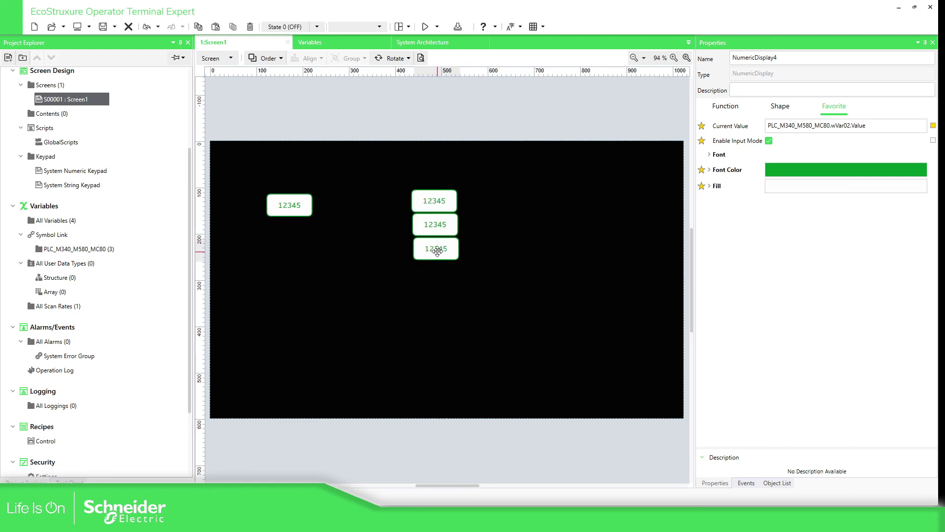
Link the new numeric display's Current Value to the variable PLC_M340_M580_MC80.wVar03.Value
{"action": "left_click", "coordinate": [853, 126]}
{"action": "left_click", "coordinate": [933, 126]}
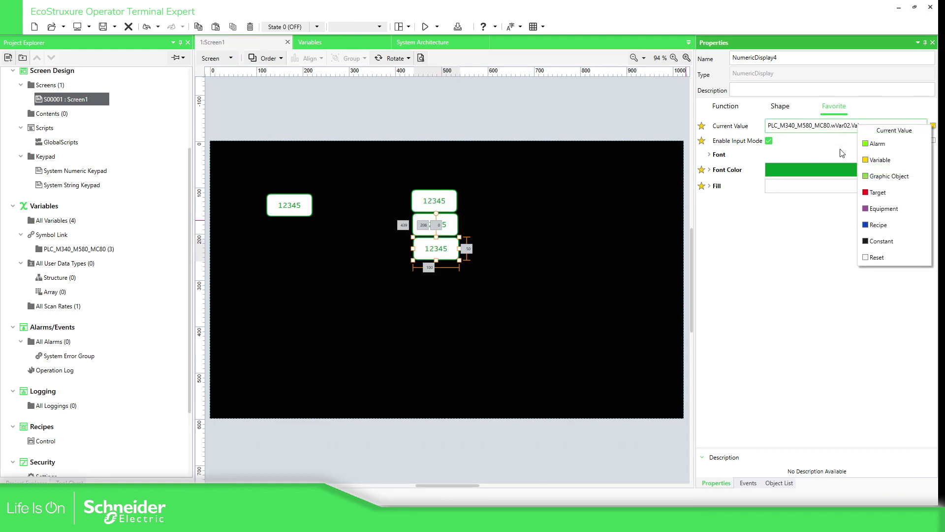
{"action": "left_click", "coordinate": [882, 156]}
{"action": "left_click", "coordinate": [415, 239]}
{"action": "left_click", "coordinate": [579, 391]}
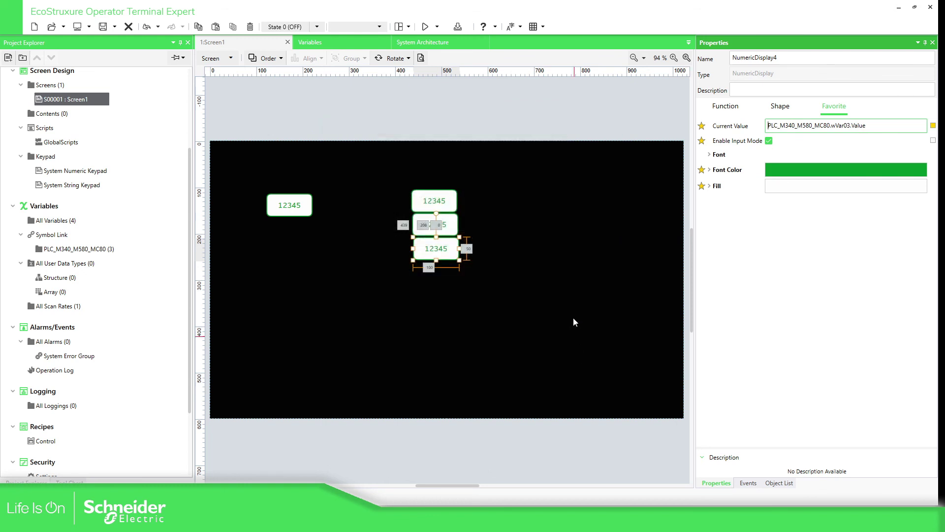
Deselect the display and start the HMI simulation of the project
{"action": "left_click", "coordinate": [506, 131]}
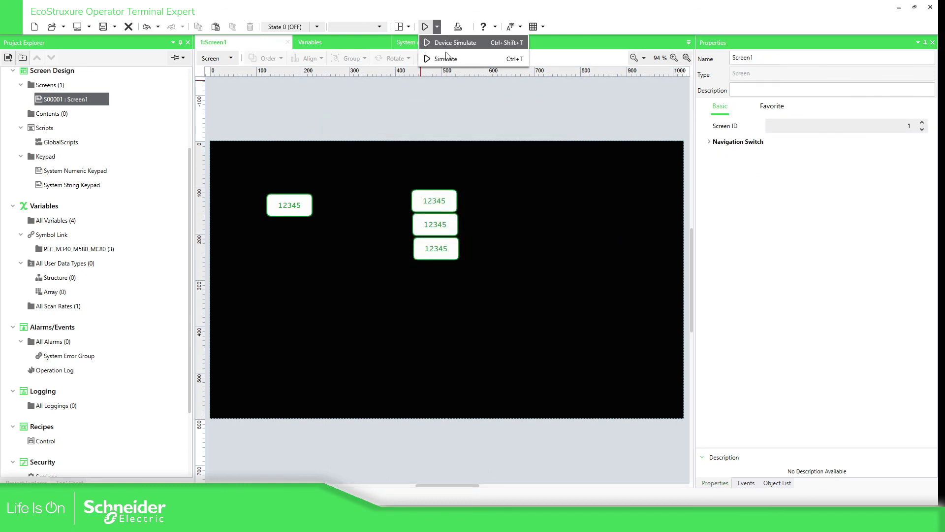
{"action": "key", "text": "F5"}
{"action": "left_click", "coordinate": [507, 290]}
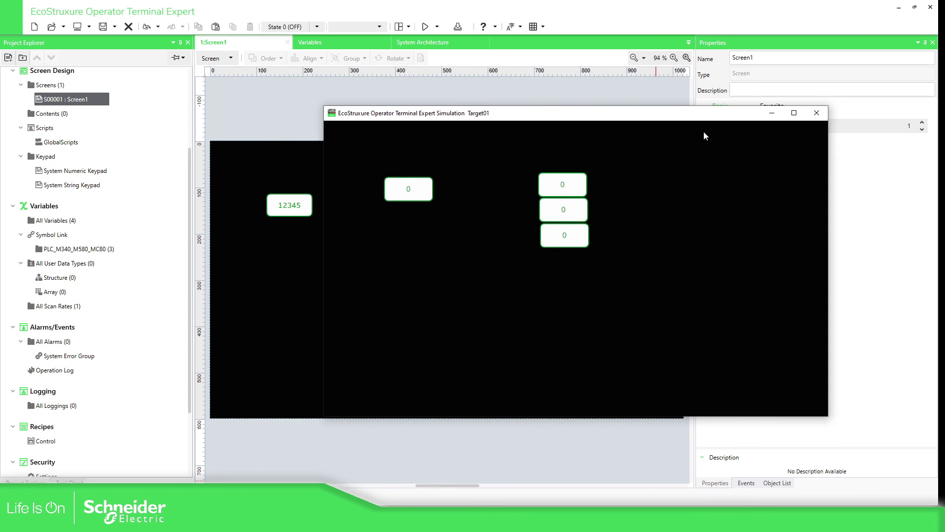
Switch to Control Expert and initialize the animation table with wVar01, wVar02 and wVar03
{"action": "key", "text": "alt+Tab"}
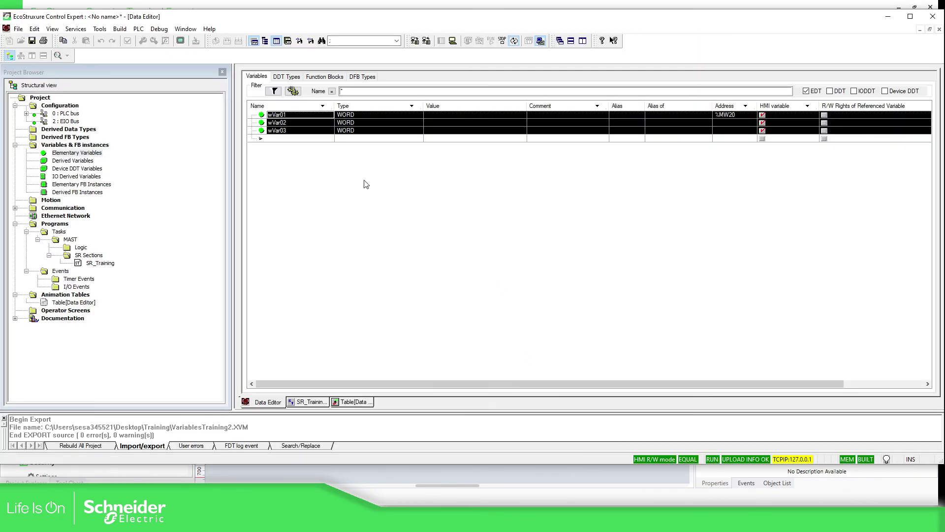
{"action": "right_click", "coordinate": [291, 126]}
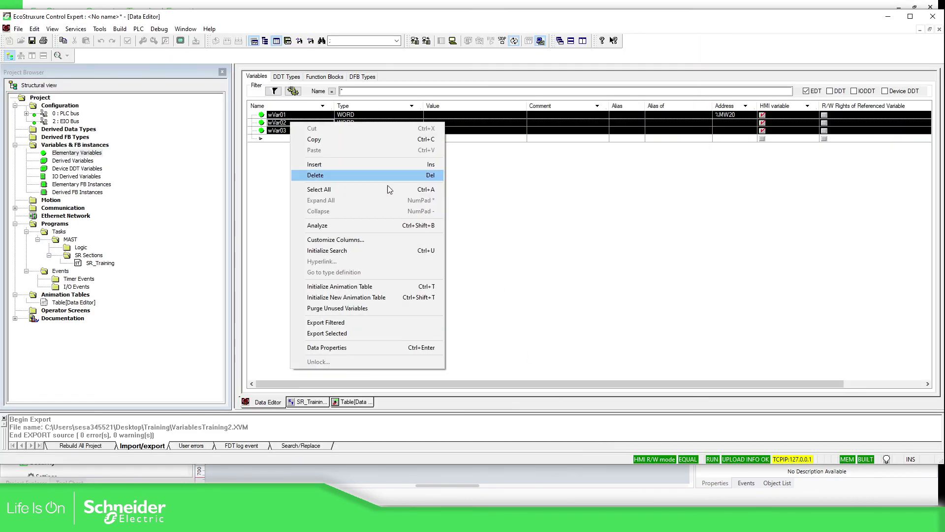
{"action": "left_click", "coordinate": [357, 287]}
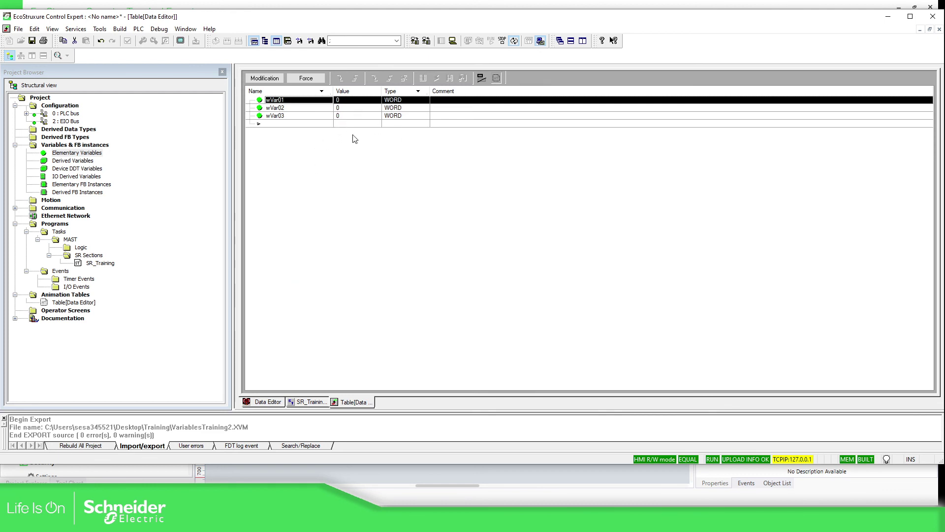
Return to the simulated HMI, move its window below the animation table's values, and set wVar01 to 1, wVar02 to 2 and wVar03 to 3
{"action": "key", "text": "alt+Tab"}
{"action": "left_click_drag", "start_coordinate": [481, 113], "coordinate": [508, 158]}
{"action": "left_click", "coordinate": [594, 238]}
{"action": "type", "text": "1"}
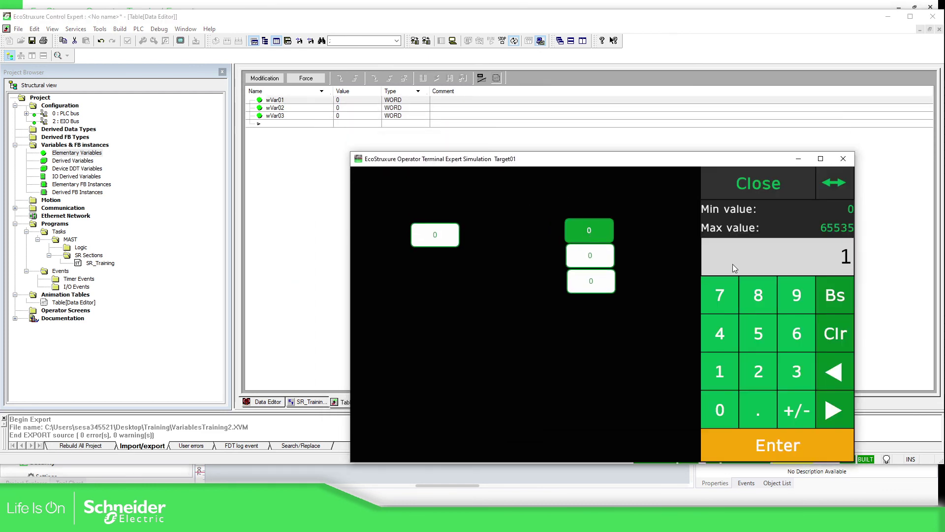
{"action": "key", "text": "Return"}
{"action": "left_click", "coordinate": [595, 257]}
{"action": "type", "text": "2"}
{"action": "key", "text": "Return"}
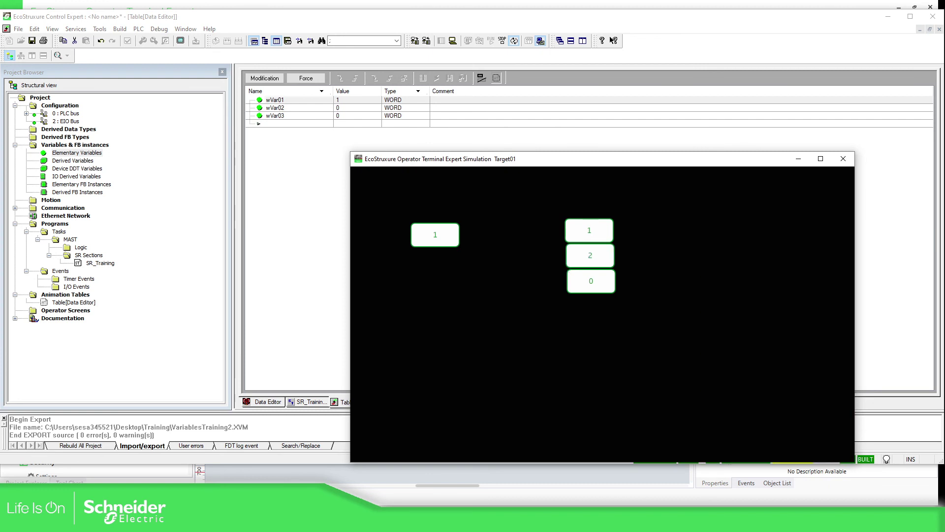
{"action": "left_click", "coordinate": [590, 287]}
{"action": "type", "text": "3"}
{"action": "key", "text": "Return"}
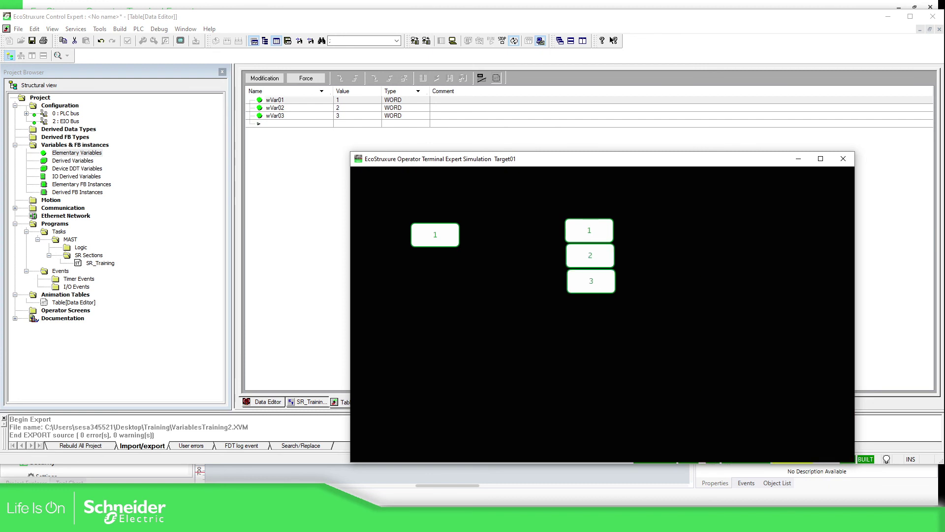